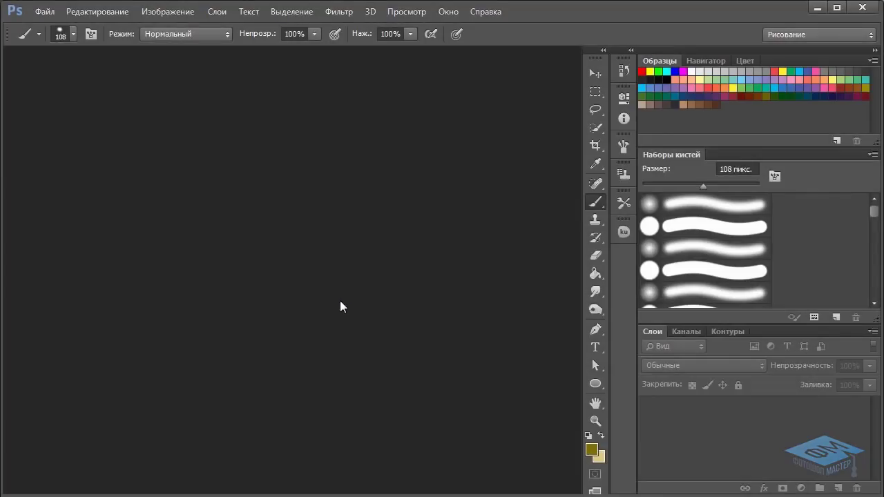
Create a new 3000 x 2000 pixel document at 300 pixels/inch in 8-bit RGB with a white background.
key("ctrl+n")
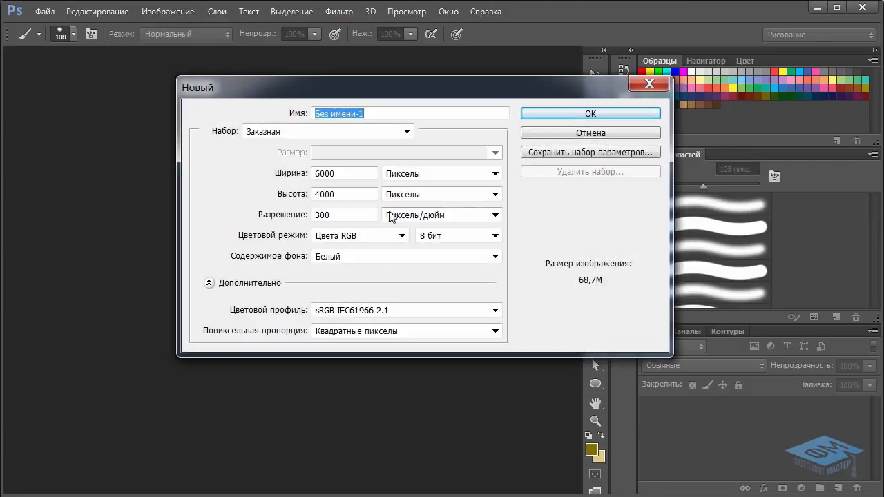
left_click_drag(315, 173, 315, 194)
type("3")
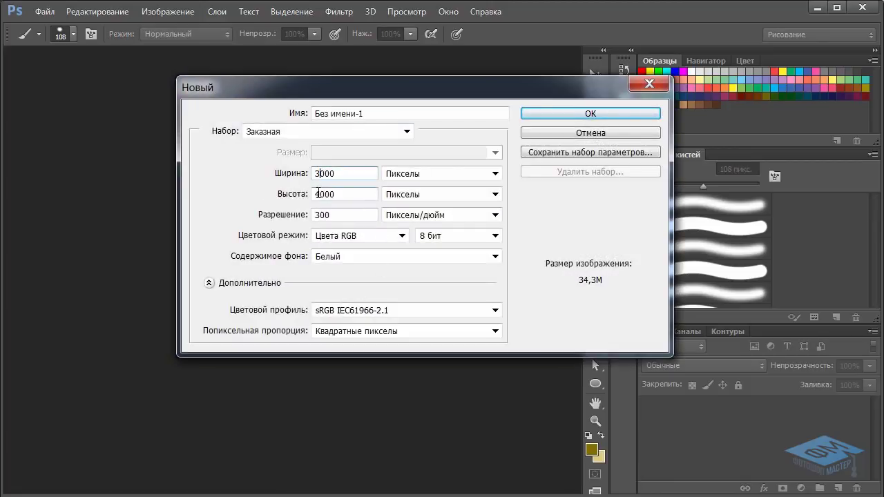
type("2")
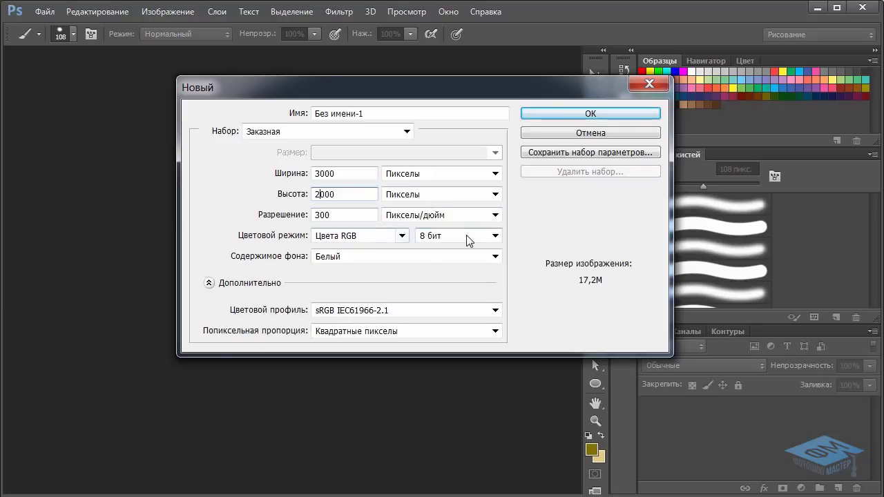
left_click(411, 257)
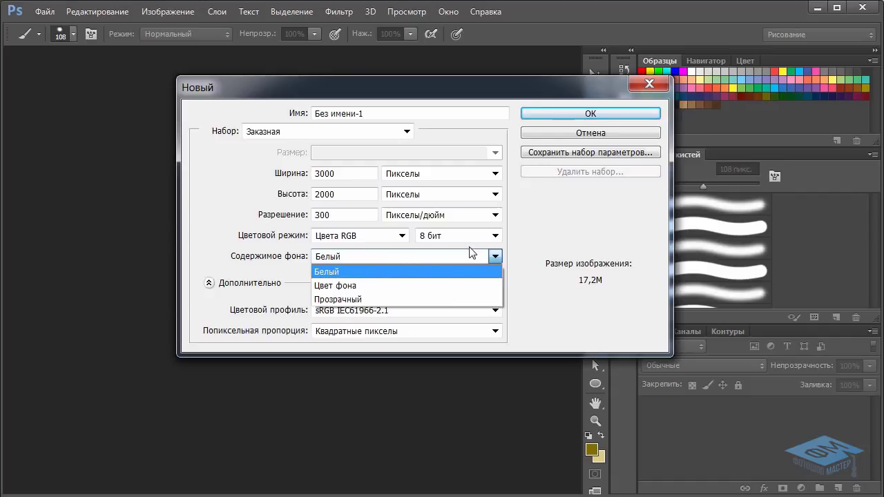
left_click(525, 241)
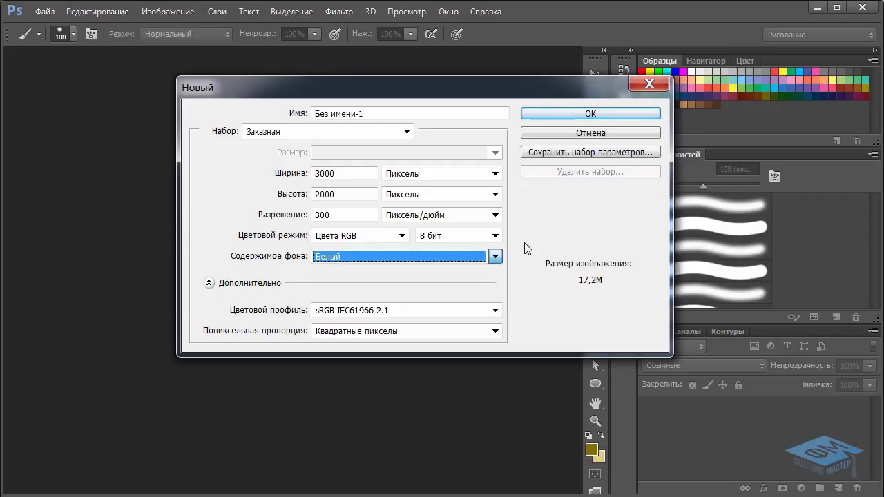
left_click(592, 115)
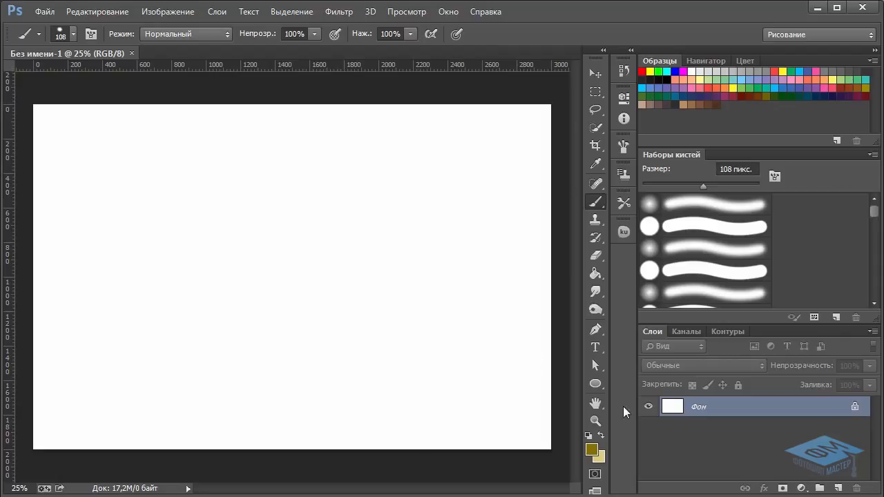
Reset the foreground and background colours to the defaults and swap them so white is the foreground.
left_click(589, 437)
left_click(601, 436)
key("x")
key("x")
key("x")
key("x")
Set the foreground colour to neutral grey with 50% brightness and fill the background layer with it.
left_click(597, 447)
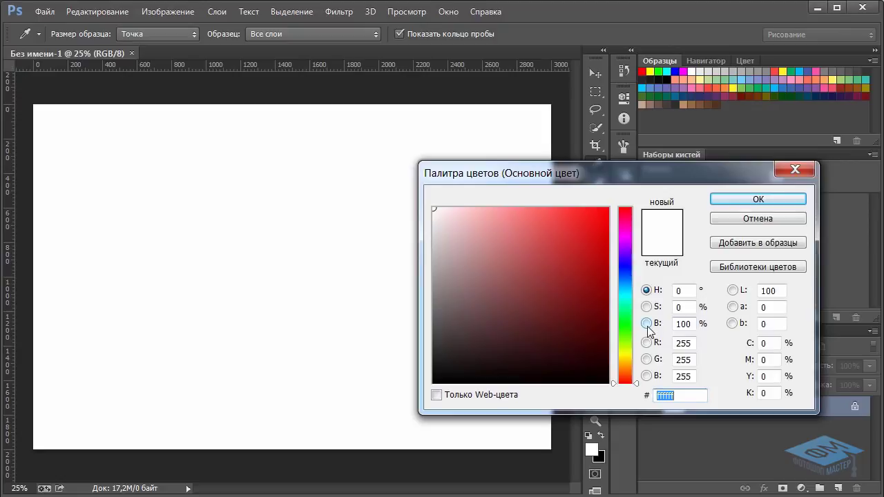
double_click(684, 324)
type("50")
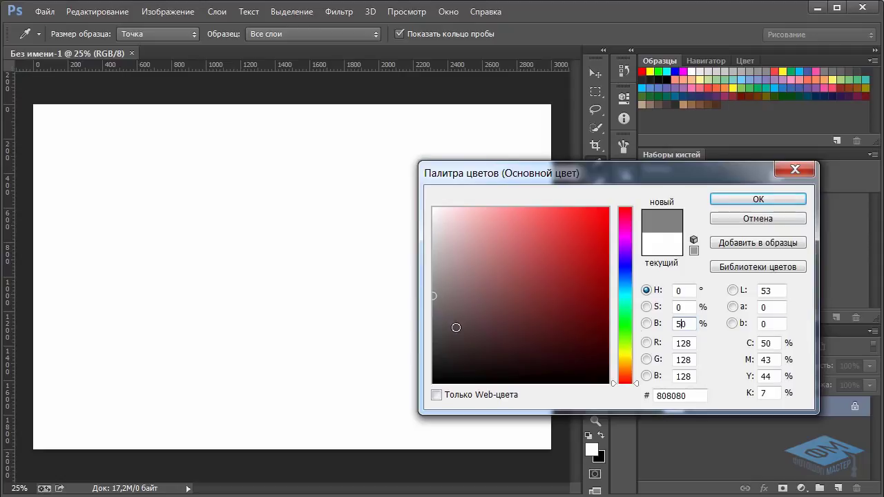
left_click(748, 199)
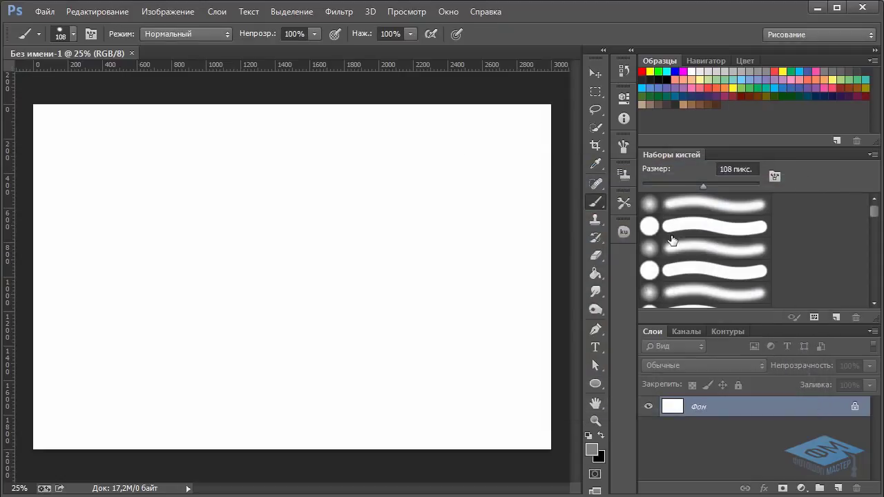
left_click(595, 272)
left_click(364, 276)
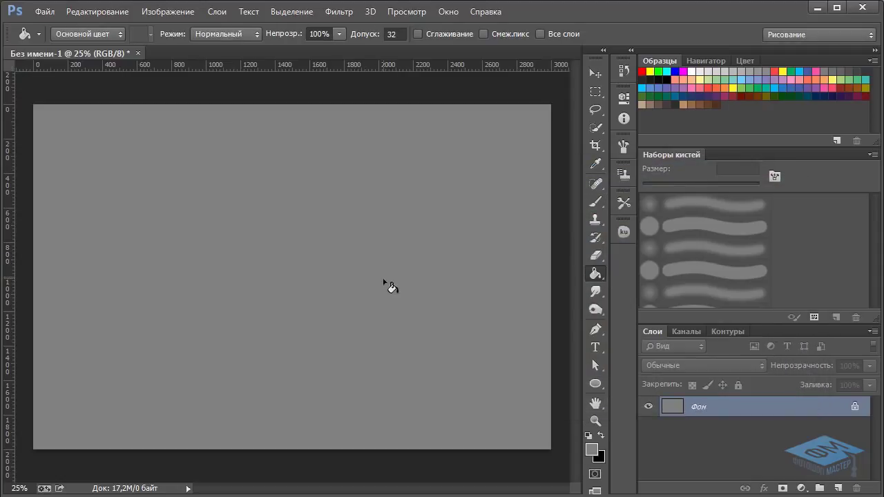
Set up the Brush tool with black as the foreground colour and a size of 5 px.
left_click(595, 202)
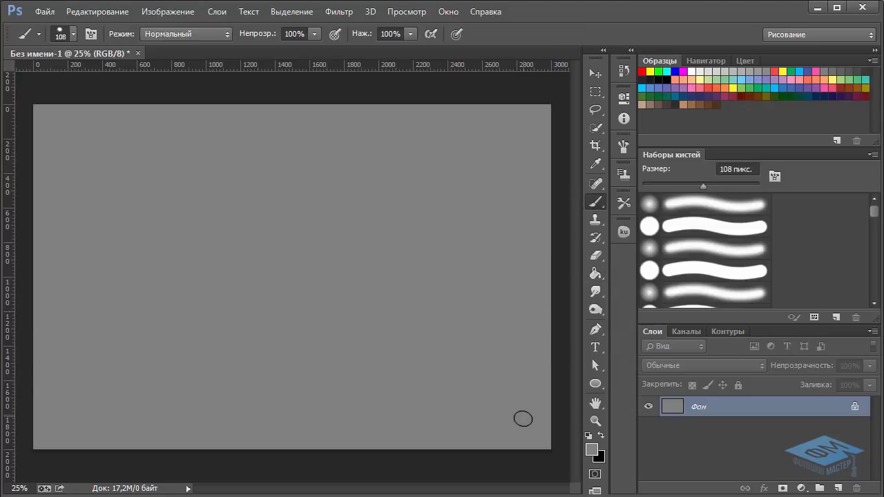
key("x")
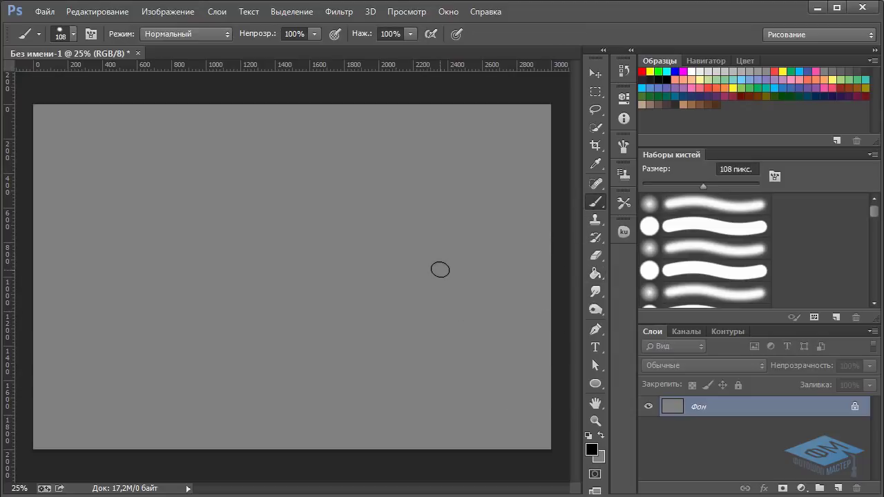
right_click(446, 275)
left_click_drag(486, 306, 519, 308)
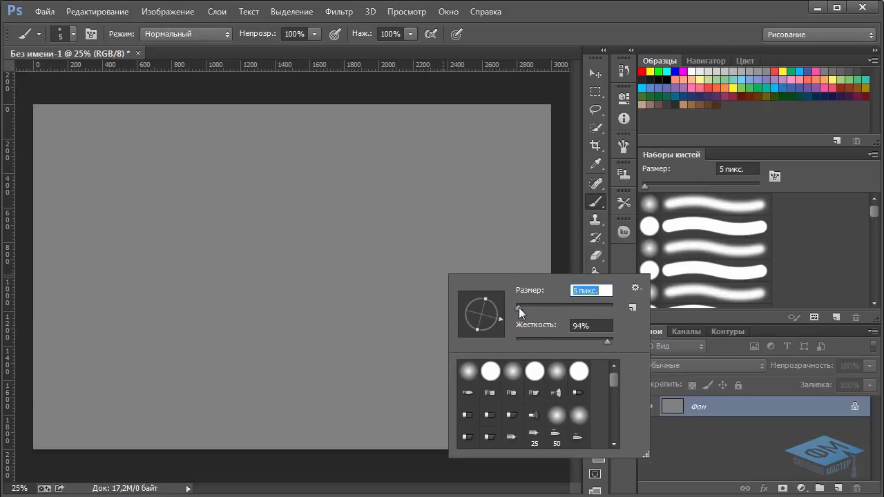
Add a new layer above the background and name it "эскиз".
left_click(836, 488)
left_click(836, 487)
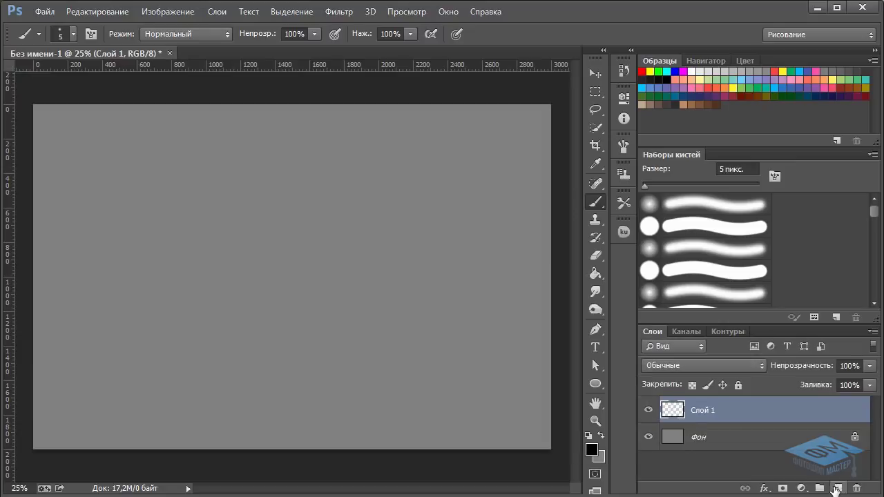
double_click(695, 409)
type("киз")
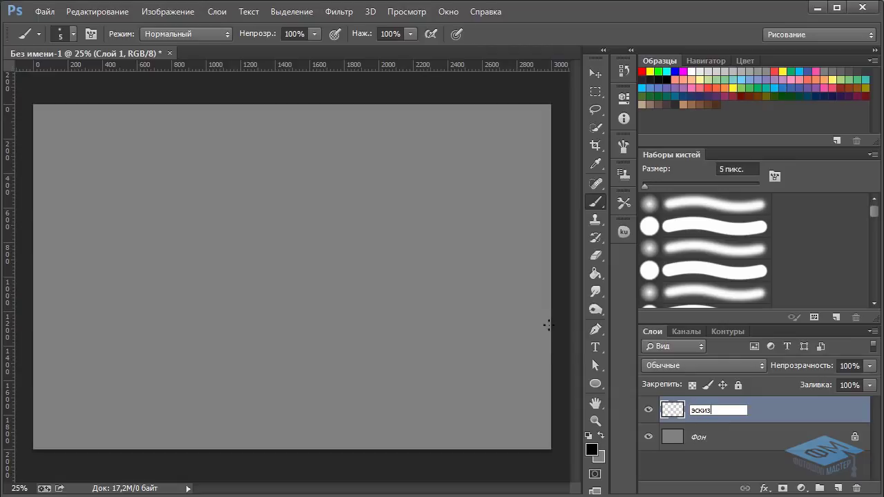
key("Return")
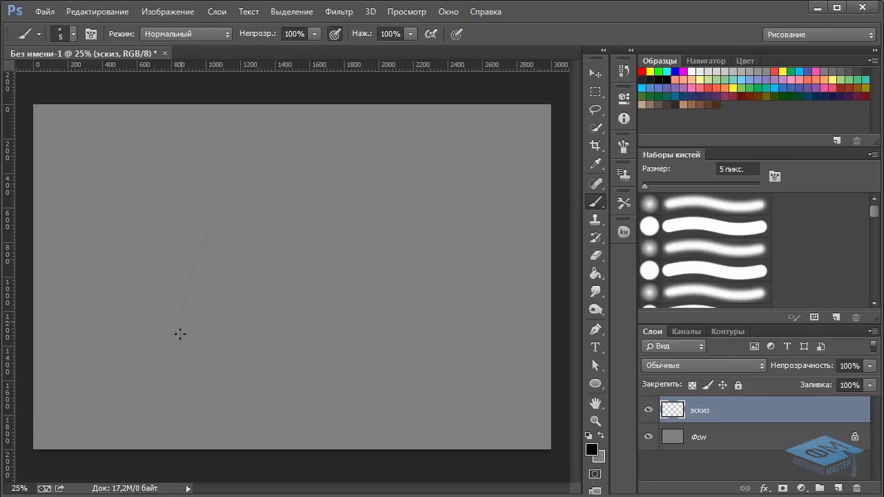
Sketch the curved stem of the large mushroom with thin strokes in the left half of the canvas.
mouse_move(180, 337)
left_mouse_down()
mouse_move(235, 180)
mouse_move(191, 203)
mouse_move(163, 253)
left_mouse_up()
mouse_move(191, 198)
left_mouse_down()
mouse_move(145, 317)
mouse_move(152, 282)
mouse_move(148, 353)
left_mouse_up()
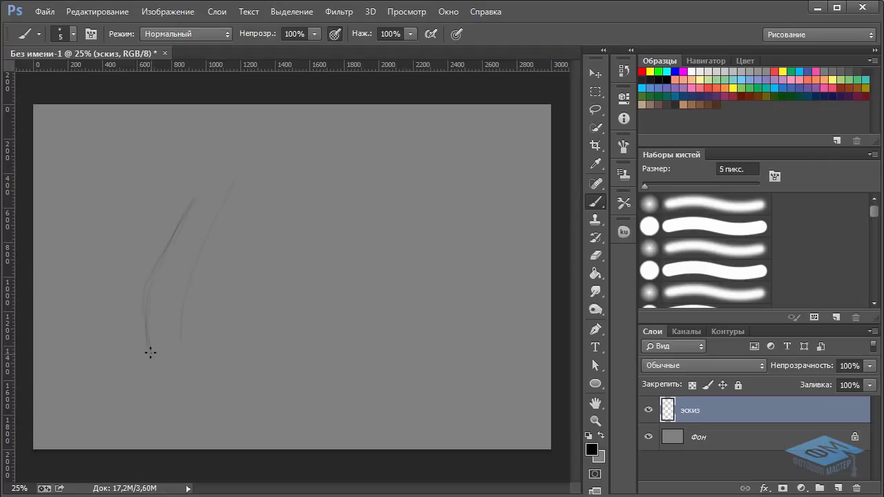
left_click_drag(245, 220, 230, 297)
left_click_drag(257, 200, 235, 276)
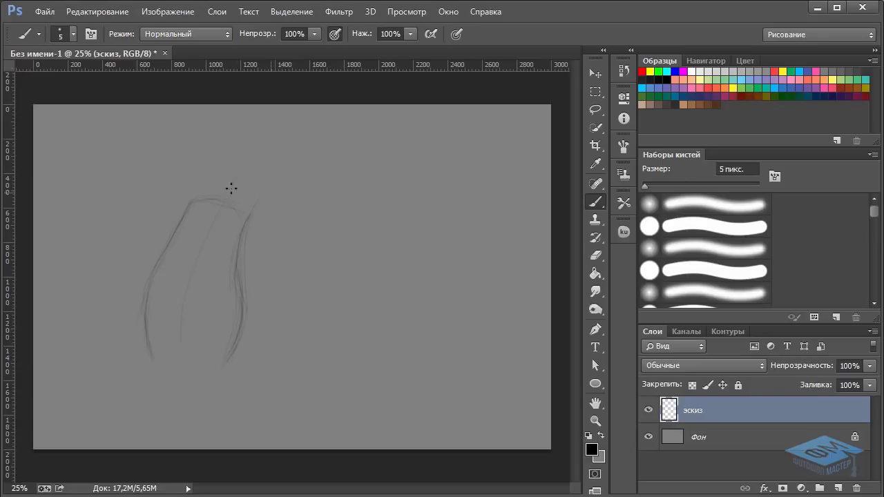
Sketch the large mushroom's wide tilted cap over its stem and erase excess strokes from the outline.
left_click(313, 233)
mouse_move(126, 183)
left_mouse_down()
mouse_move(128, 192)
mouse_move(156, 173)
mouse_move(252, 178)
left_mouse_up()
left_click_drag(148, 161, 166, 151)
left_click_drag(128, 172, 175, 144)
left_click_drag(223, 129, 144, 168)
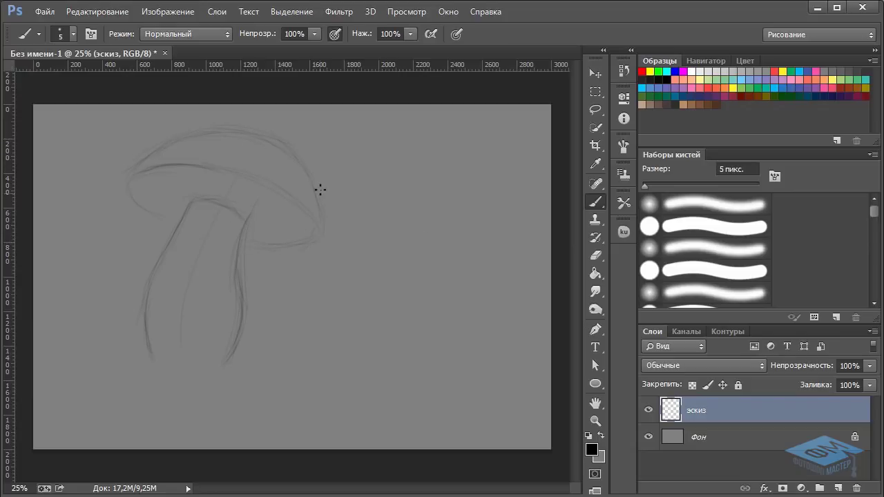
left_click(596, 255)
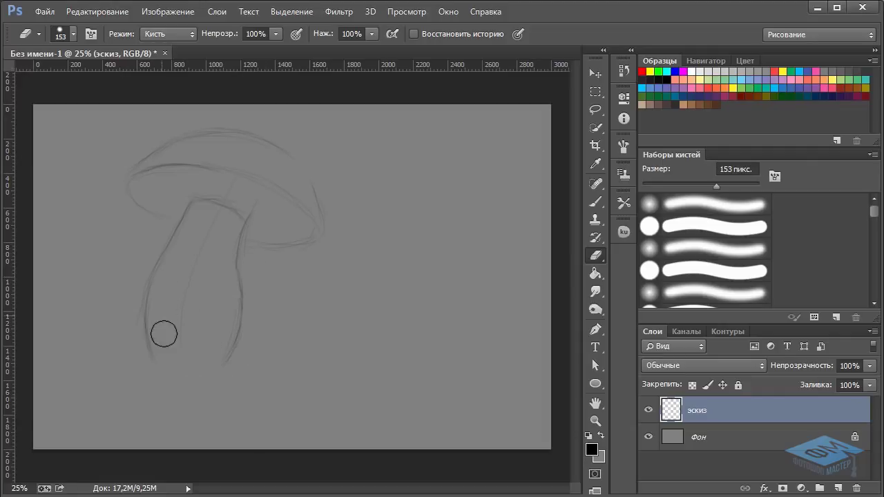
Sketch a smaller mushroom's cap overlapping the large stem on its right side and erase the lines crossing it.
left_click(596, 202)
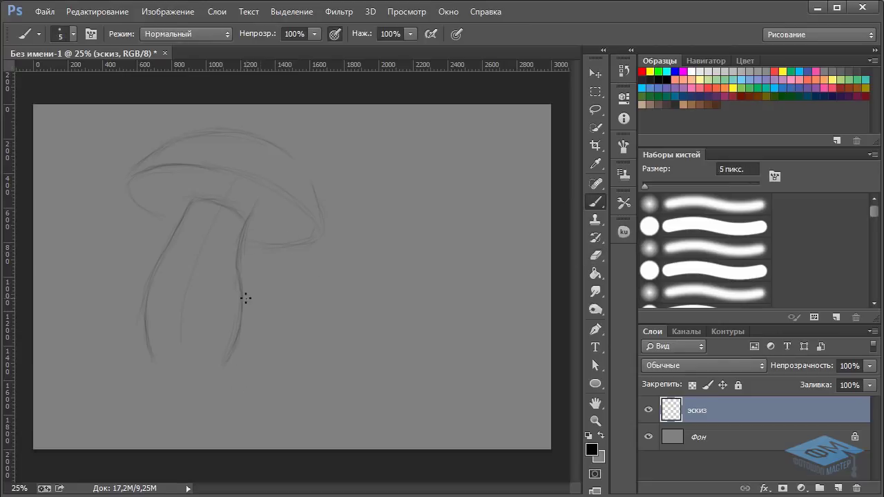
mouse_move(337, 280)
left_mouse_down()
mouse_move(317, 297)
mouse_move(242, 325)
left_mouse_up()
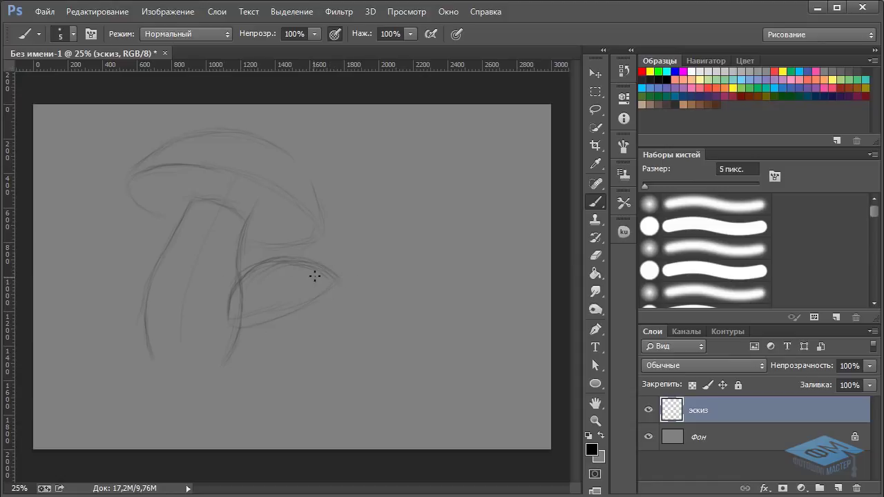
left_click(597, 256)
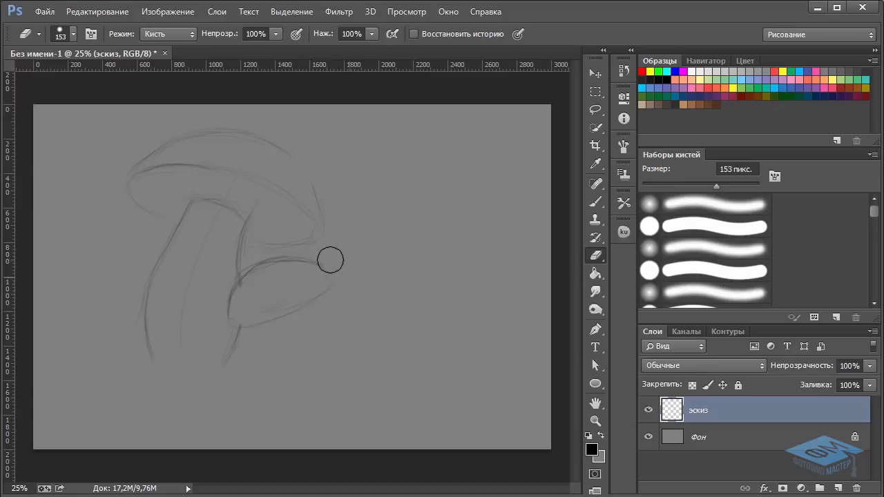
Sketch the small mushroom's short stem under its cap and strengthen the cap's lower edge.
left_click(595, 202)
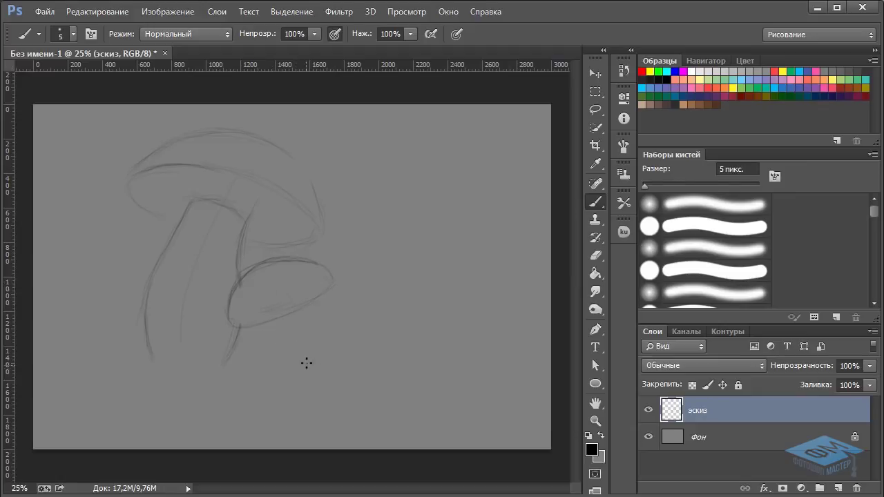
mouse_move(264, 329)
left_mouse_down()
mouse_move(261, 364)
mouse_move(311, 301)
mouse_move(325, 376)
mouse_move(259, 362)
left_mouse_up()
left_click_drag(264, 326, 266, 372)
mouse_move(338, 284)
left_mouse_down()
mouse_move(322, 302)
mouse_move(243, 329)
left_mouse_up()
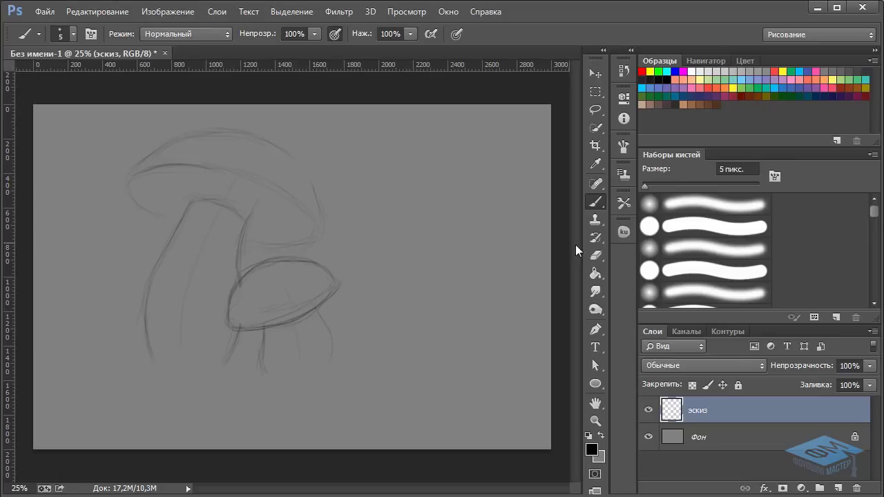
Erase stray lines in the small cap and beside the large stem, and draw the bases closing both stems.
left_click(596, 255)
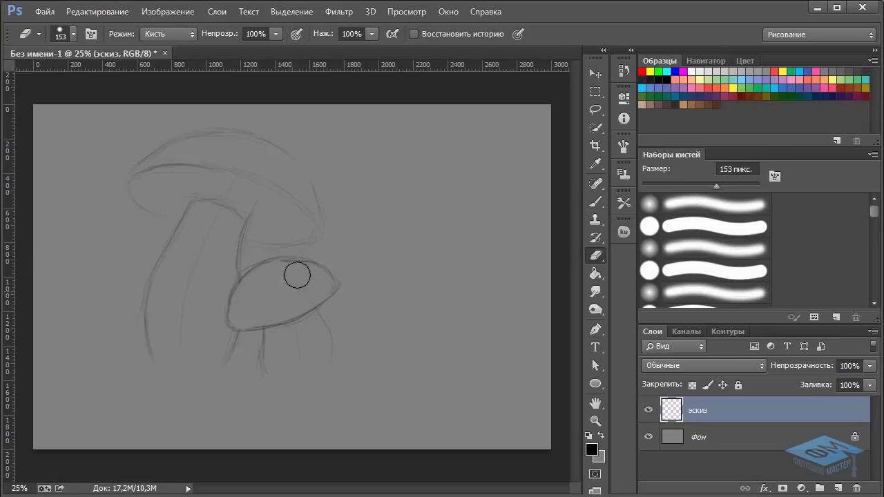
left_click(596, 202)
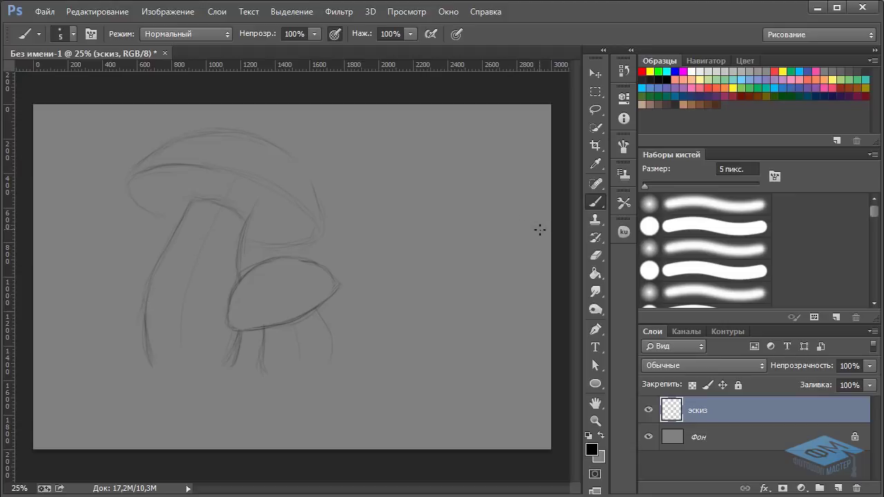
left_click(595, 255)
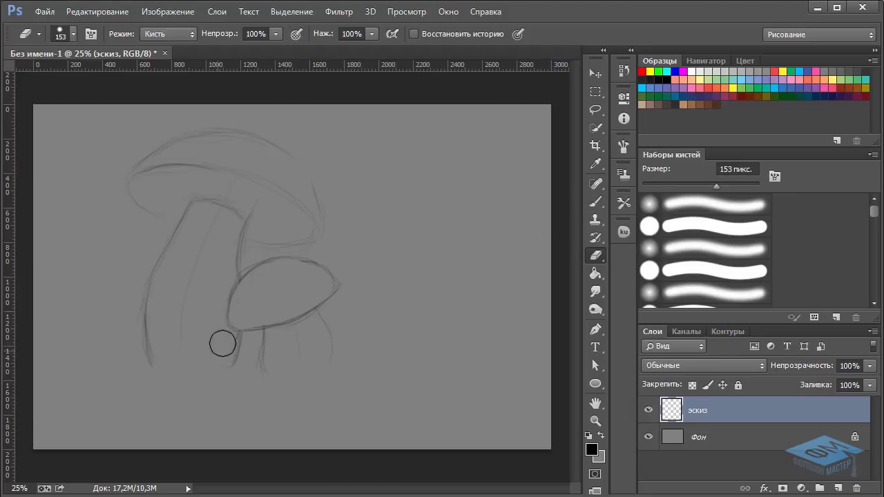
left_click(597, 202)
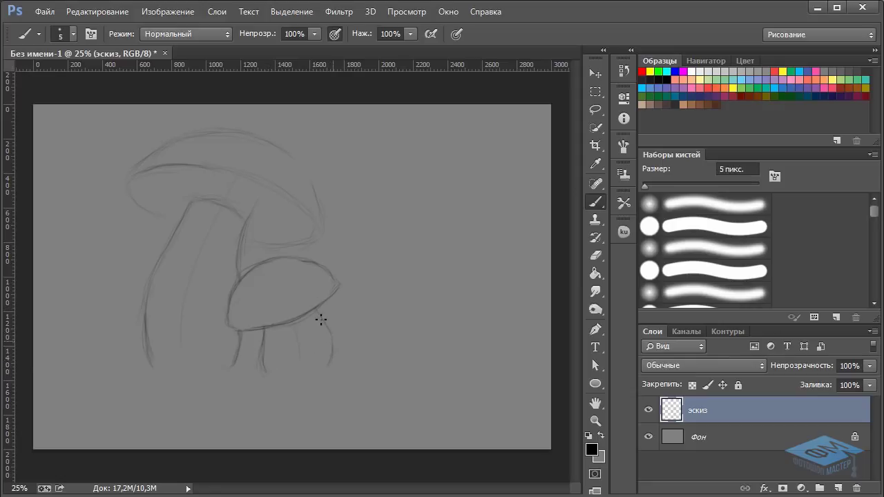
left_click_drag(272, 373, 332, 369)
left_click_drag(166, 365, 287, 373)
Bring up the crop frame over the whole canvas and compare the Golden Ratio overlay with the Rule of Thirds on the sketch.
left_click(595, 145)
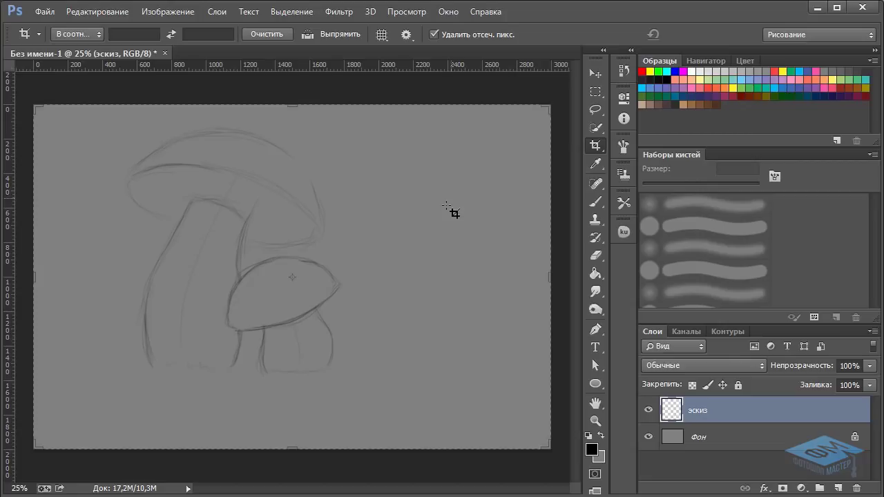
left_click(292, 106)
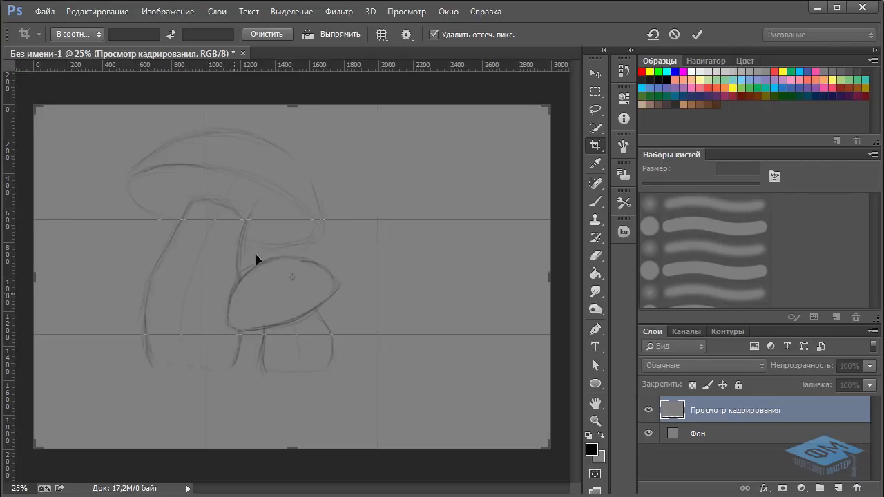
left_click(384, 39)
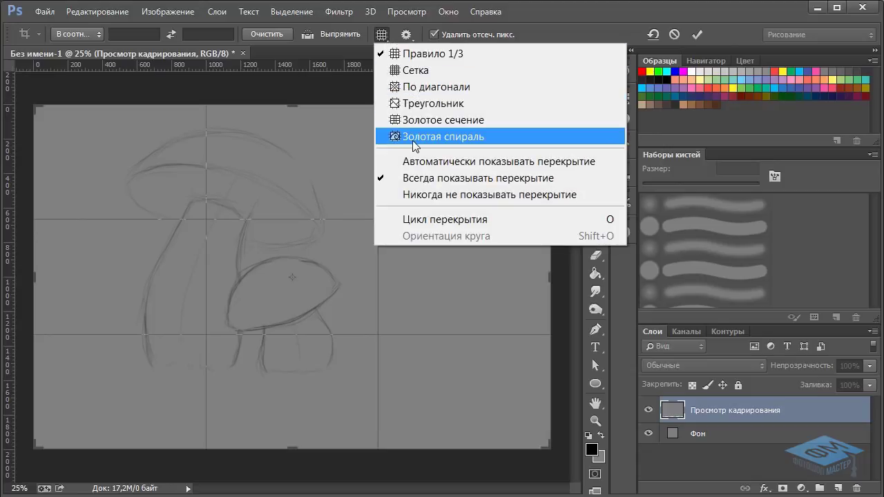
left_click(413, 124)
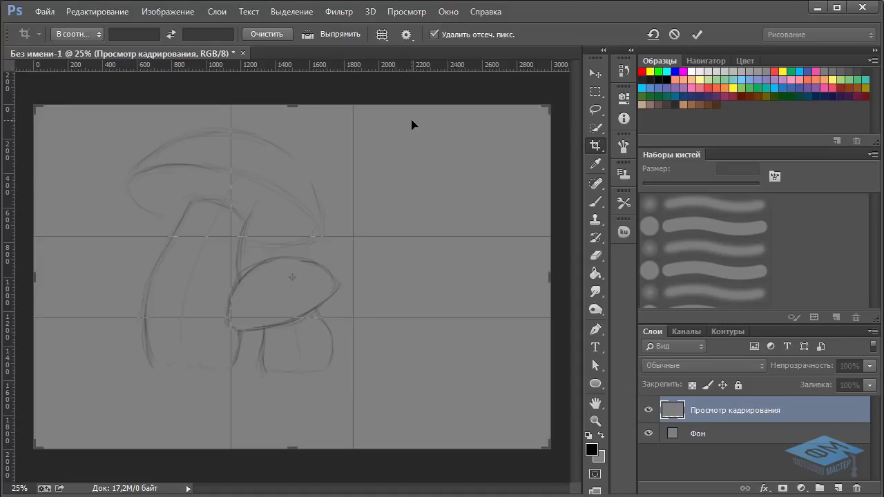
left_click(382, 35)
left_click(393, 54)
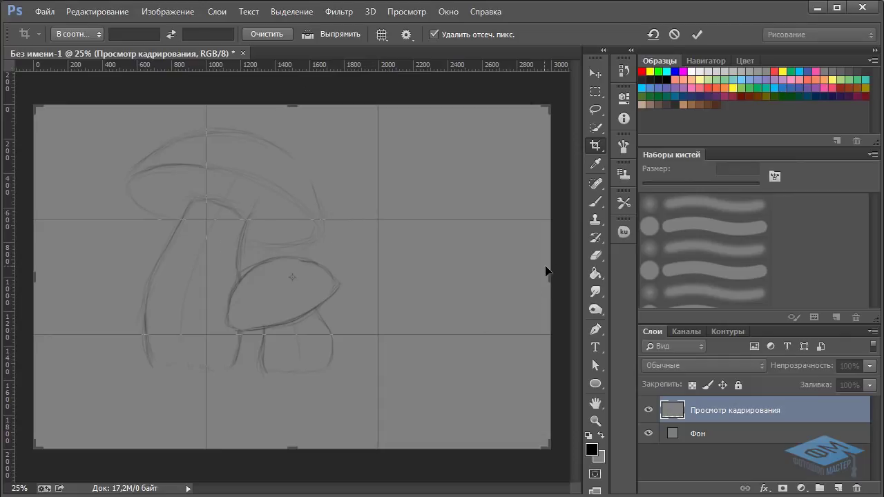
Crop the canvas with more space above the large mushroom's cap and slightly trimmed sides, and apply the new framing.
left_click_drag(546, 277, 542, 277)
left_click_drag(293, 106, 296, 84)
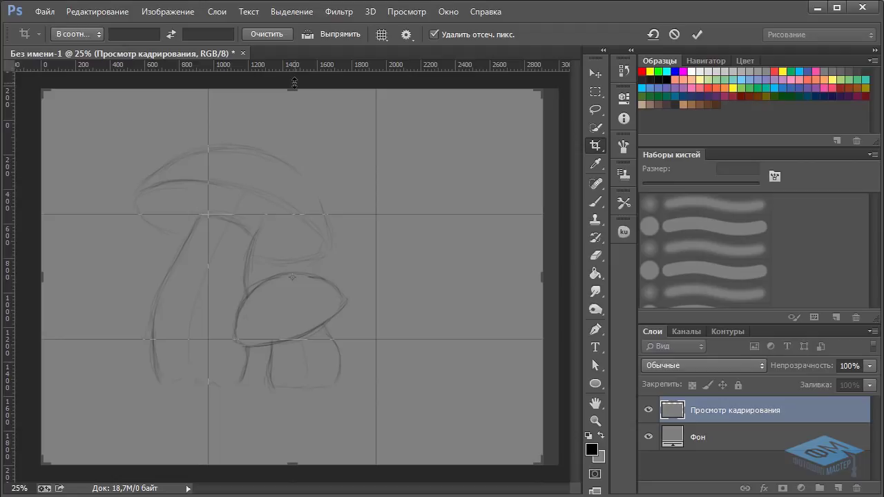
left_click_drag(292, 86, 292, 84)
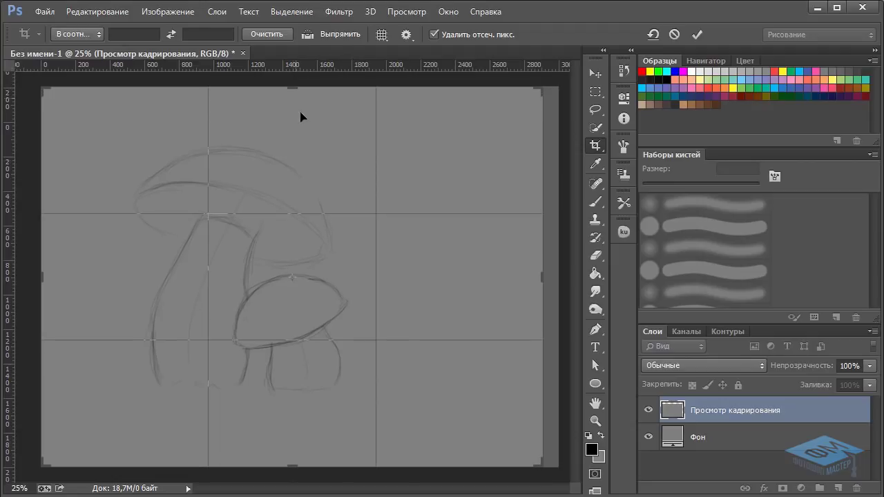
left_click_drag(44, 277, 39, 277)
left_click_drag(543, 277, 546, 278)
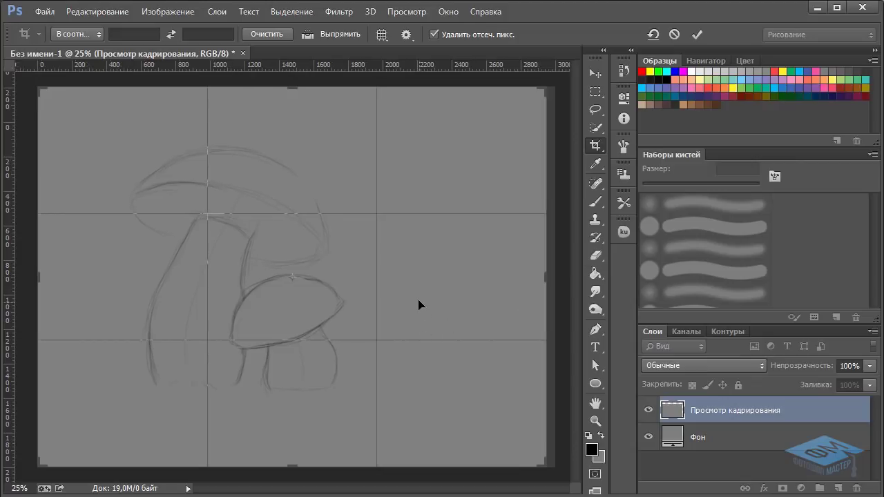
key("Return")
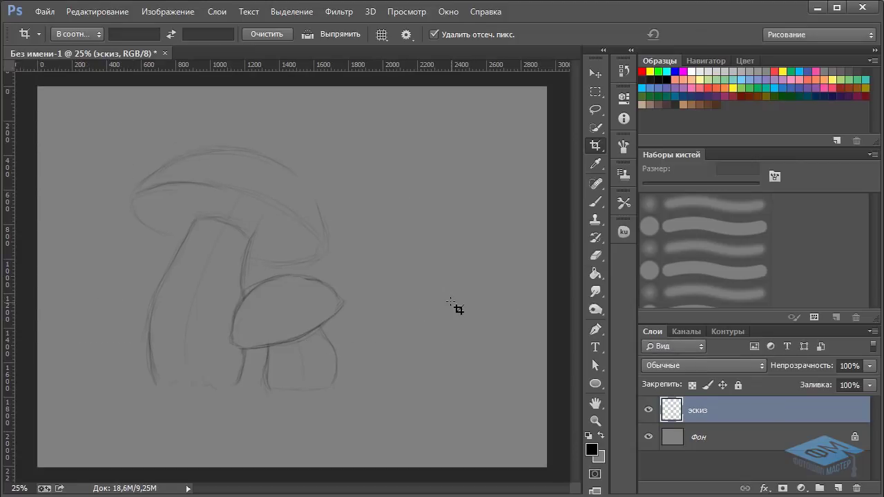
Sketch faint background shapes around the mushrooms with the 5 px brush: long curved lines, grass at the base and leaves in the corners.
left_click(589, 198)
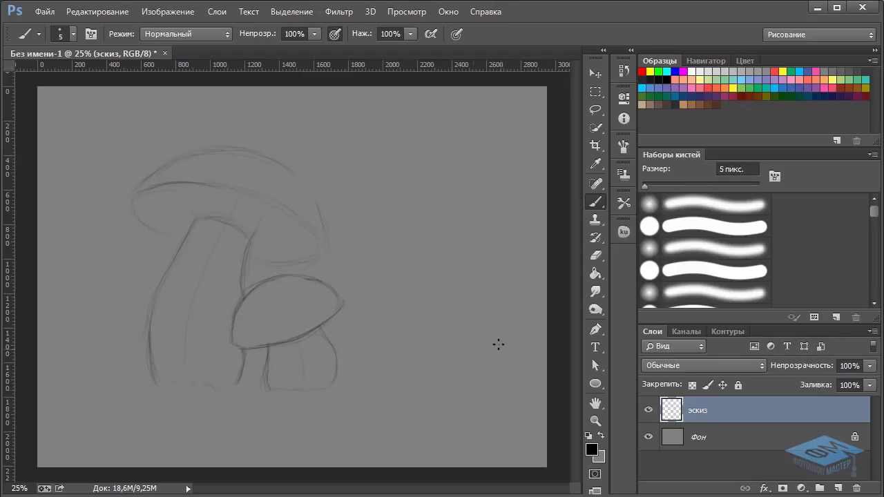
mouse_move(473, 276)
left_mouse_down()
mouse_move(484, 361)
mouse_move(499, 375)
left_mouse_up()
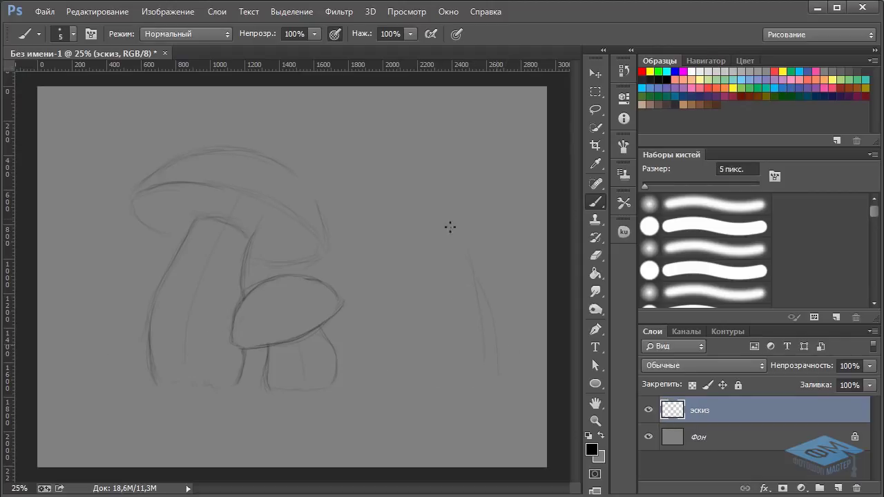
mouse_move(395, 255)
left_mouse_down()
mouse_move(443, 183)
mouse_move(503, 323)
left_mouse_up()
mouse_move(498, 204)
left_mouse_down()
mouse_move(530, 316)
mouse_move(525, 389)
left_mouse_up()
left_click_drag(468, 398, 494, 447)
left_click_drag(96, 324, 83, 404)
left_click_drag(334, 419, 380, 393)
left_click_drag(47, 93, 73, 136)
left_click_drag(450, 99, 424, 125)
left_click_drag(525, 130, 494, 136)
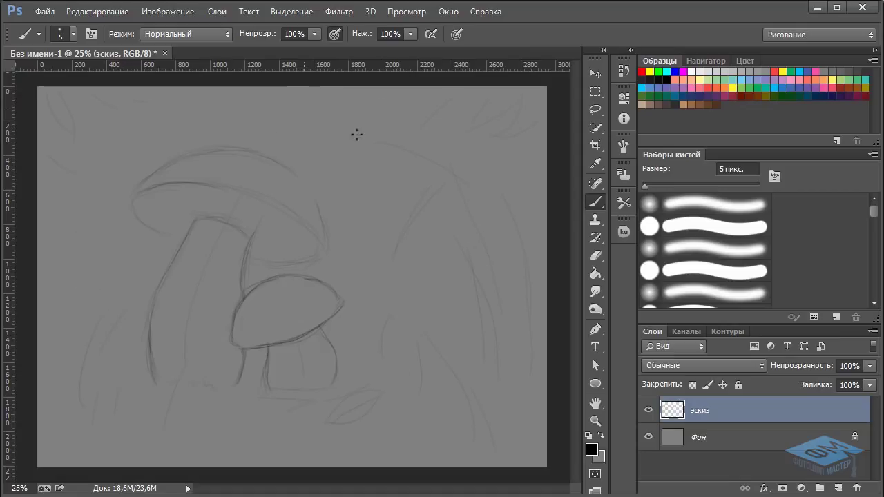
Add a new layer and hatch black shading over the caps and stems of both mushrooms.
left_click(836, 488)
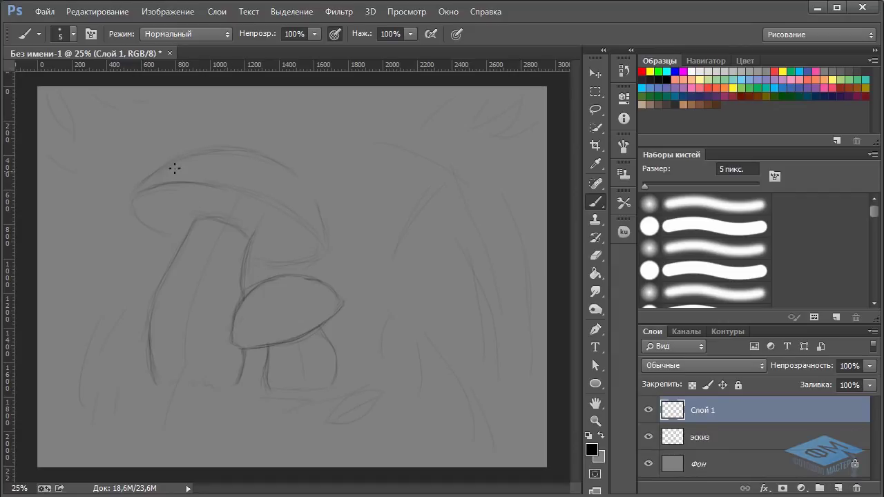
mouse_move(154, 177)
left_mouse_down()
mouse_move(180, 161)
mouse_move(162, 176)
mouse_move(197, 160)
mouse_move(188, 166)
mouse_move(219, 161)
mouse_move(200, 181)
mouse_move(255, 182)
left_mouse_up()
left_click_drag(142, 200, 205, 190)
left_click_drag(194, 220, 144, 304)
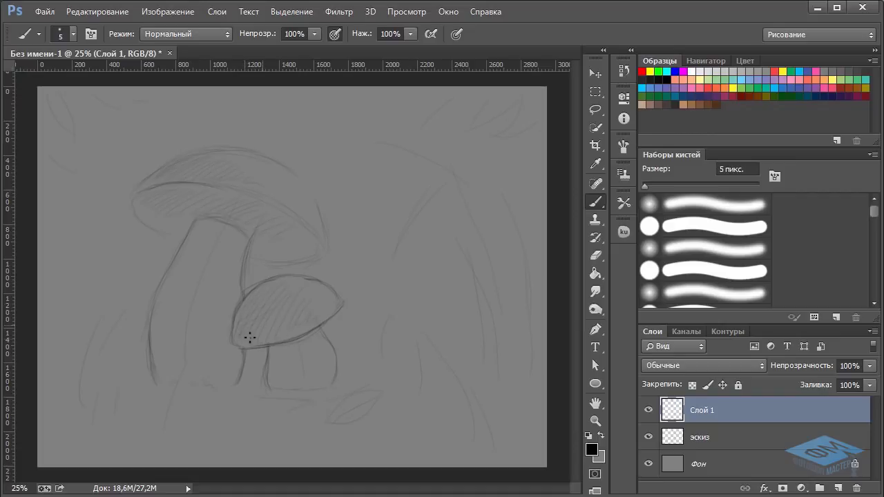
left_click_drag(196, 227, 188, 239)
mouse_move(210, 360)
left_mouse_down()
mouse_move(226, 348)
mouse_move(235, 353)
left_mouse_up()
Hatch white highlights on the right side of the large cap, the large stem and the small cap, and hide the shading layer.
left_click(692, 71)
left_click_drag(302, 202, 313, 226)
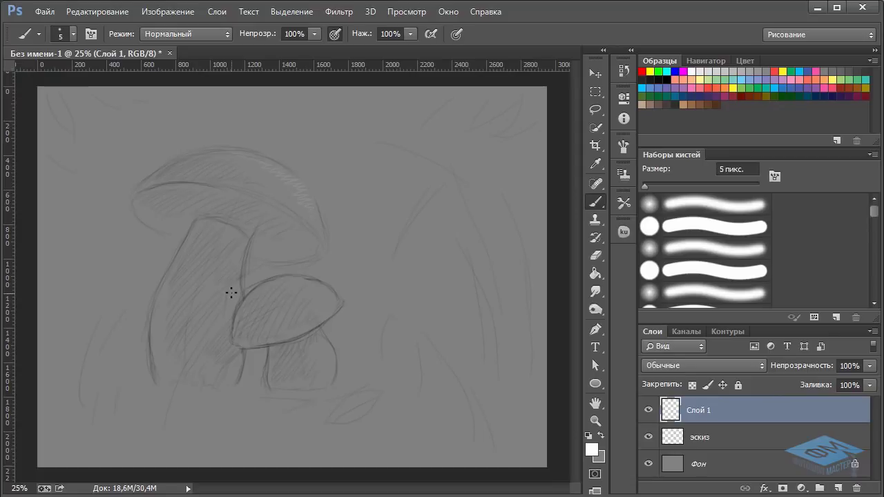
left_click_drag(231, 297, 232, 306)
left_click_drag(241, 356, 239, 373)
left_click_drag(281, 278, 297, 288)
left_click(648, 413)
Add another layer and append the PANTONE+ CMYK Coated swatch set to the current swatches, enlarging the swatch area to show its browns.
left_click(836, 488)
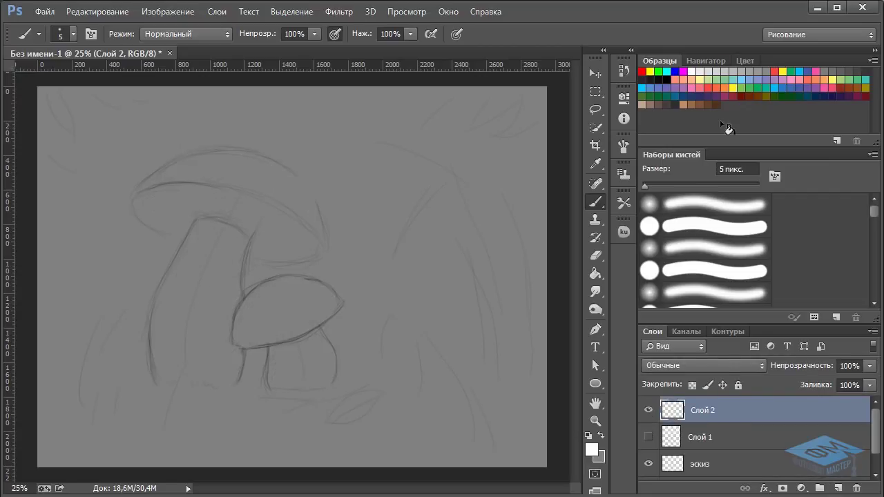
left_click(873, 61)
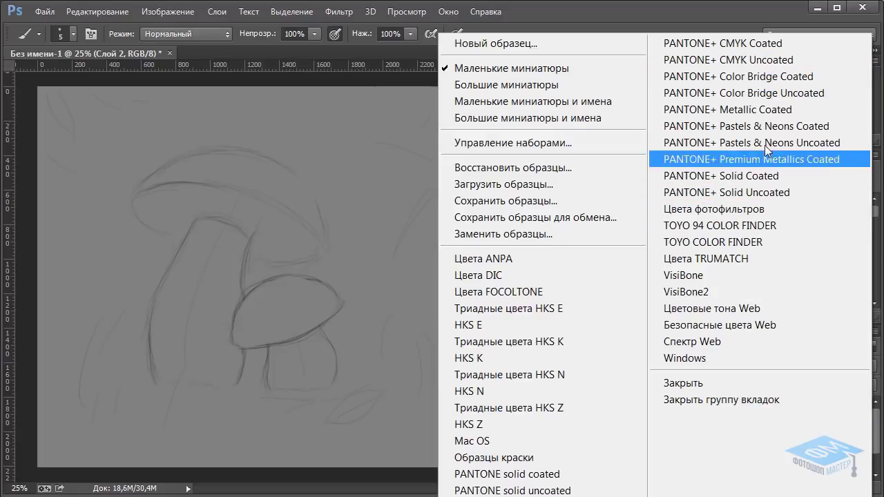
left_click(766, 44)
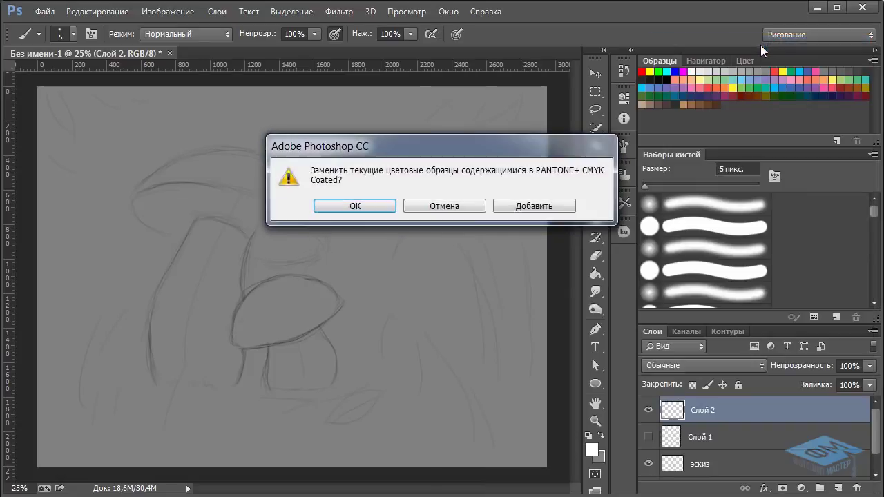
left_click(534, 206)
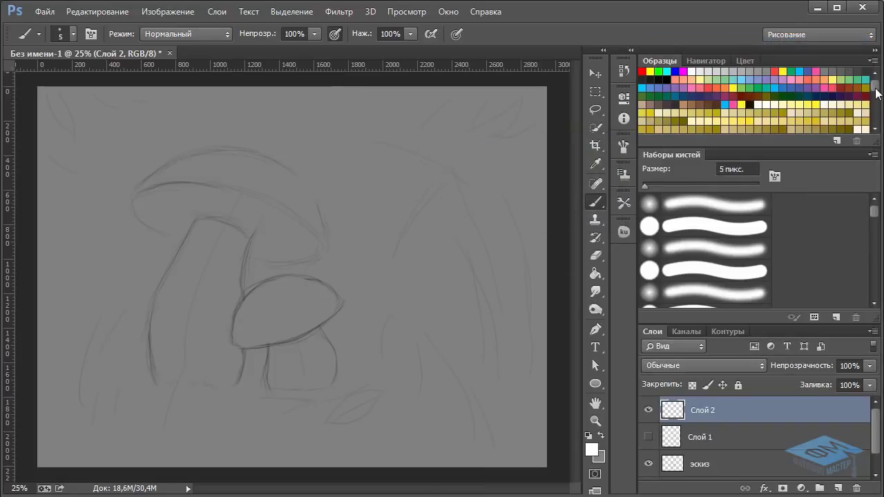
left_click_drag(877, 92, 876, 107)
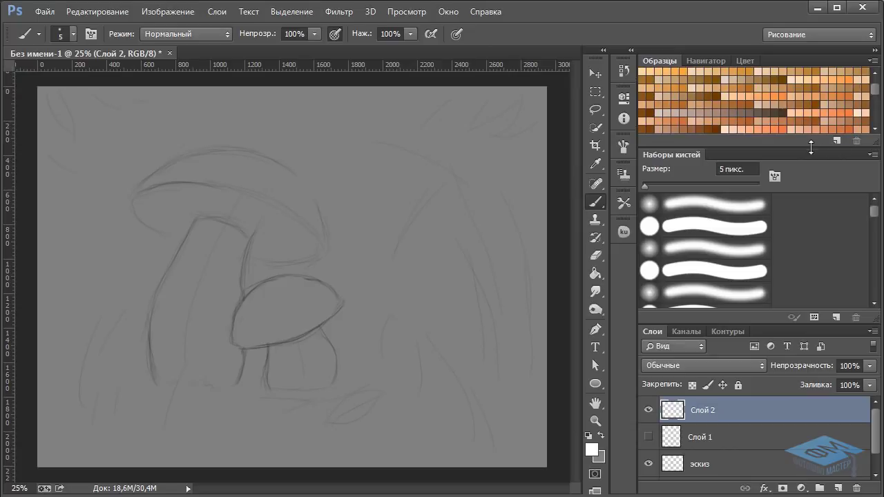
left_click_drag(815, 148, 813, 164)
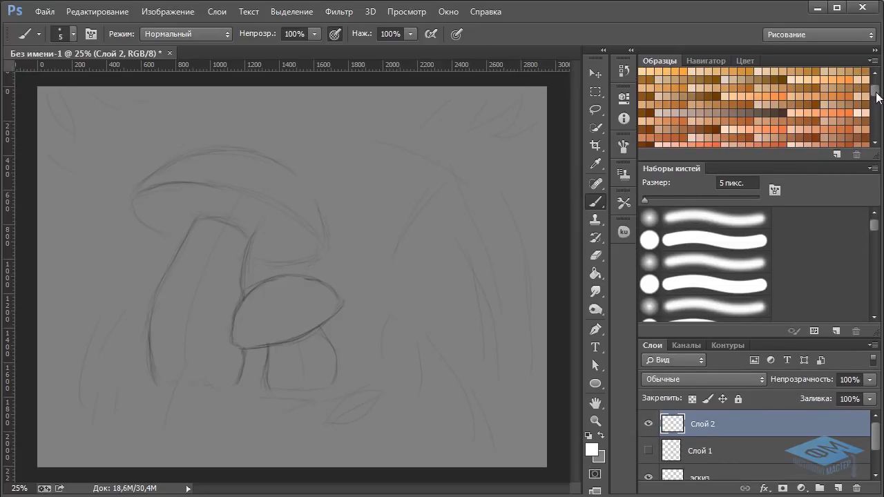
left_click_drag(877, 92, 879, 94)
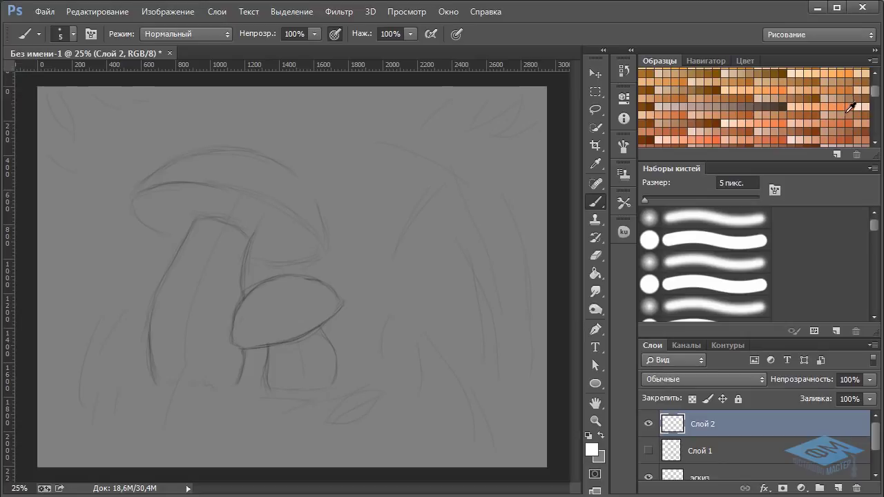
Paint three colour samples with a 51 px brush on the large stem, from light peach through tan to orange-brown.
left_click(822, 116)
right_click(310, 132)
left_click_drag(401, 170, 419, 170)
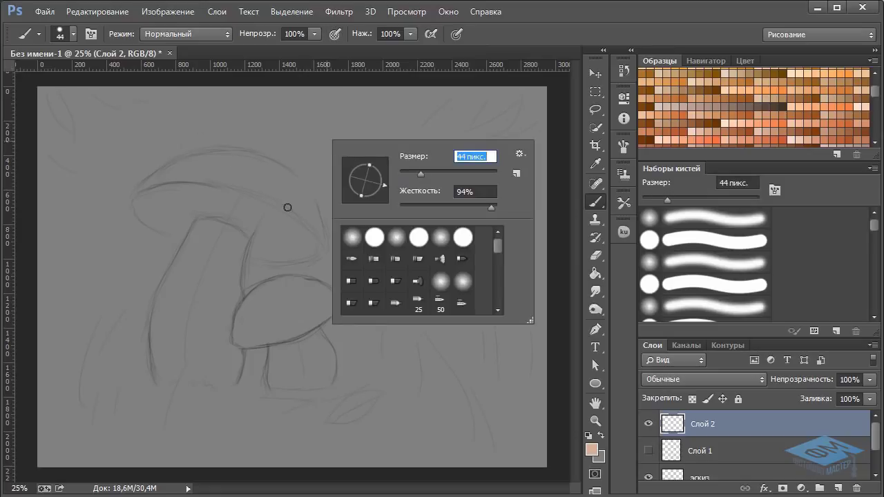
left_click(425, 172)
left_click_drag(201, 238, 186, 276)
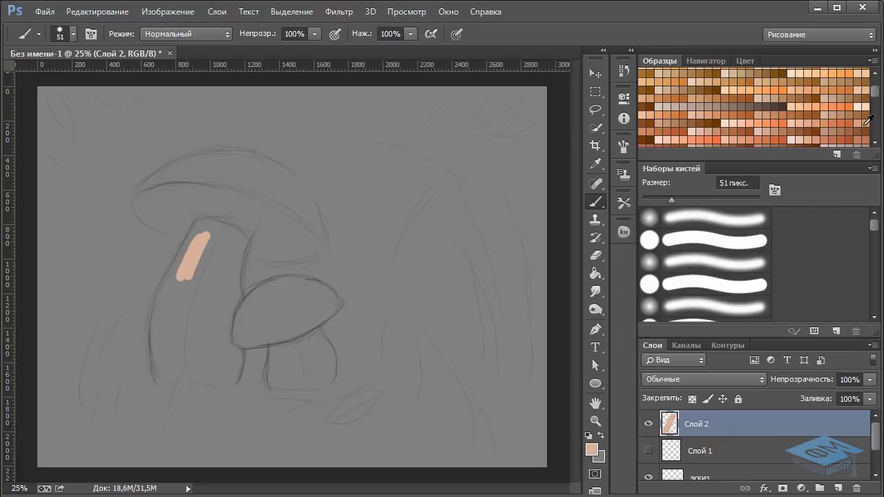
left_click(755, 122)
mouse_move(204, 247)
left_mouse_down()
mouse_move(193, 244)
mouse_move(189, 266)
left_mouse_up()
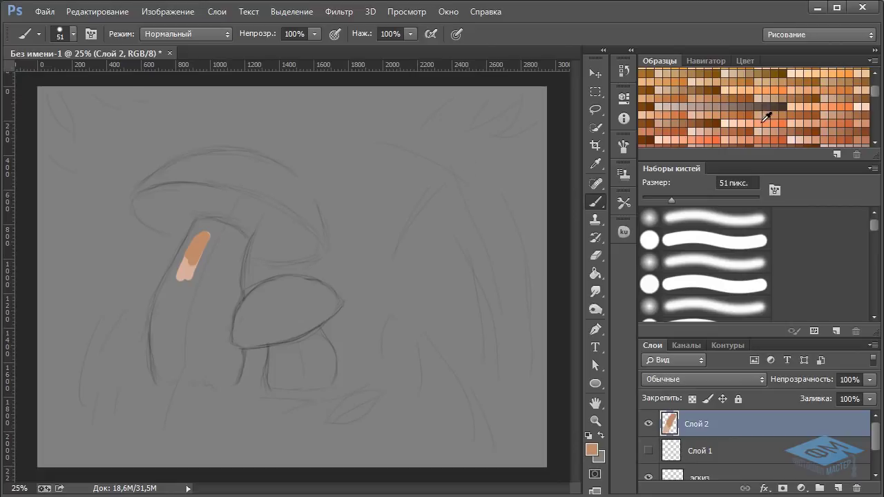
left_click(717, 116)
left_click_drag(202, 236, 191, 256)
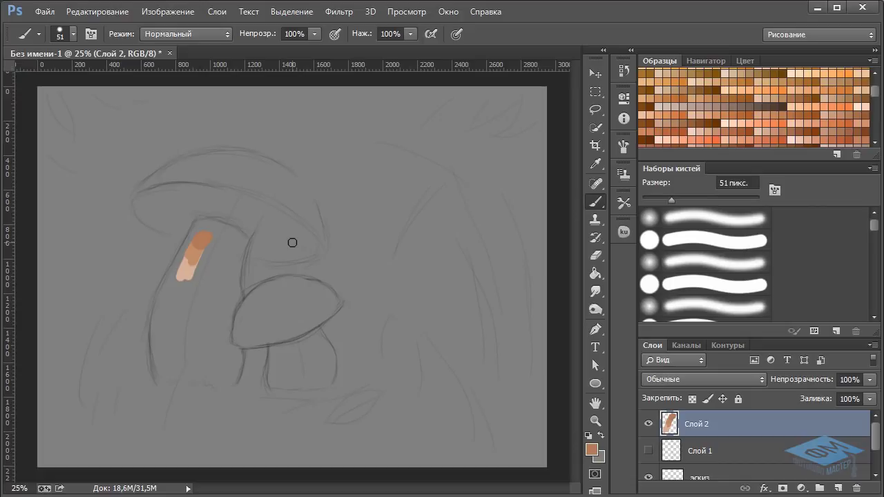
Paint two dark brown colour samples side by side on the large mushroom's cap.
left_click(646, 135)
left_click_drag(212, 163, 242, 174)
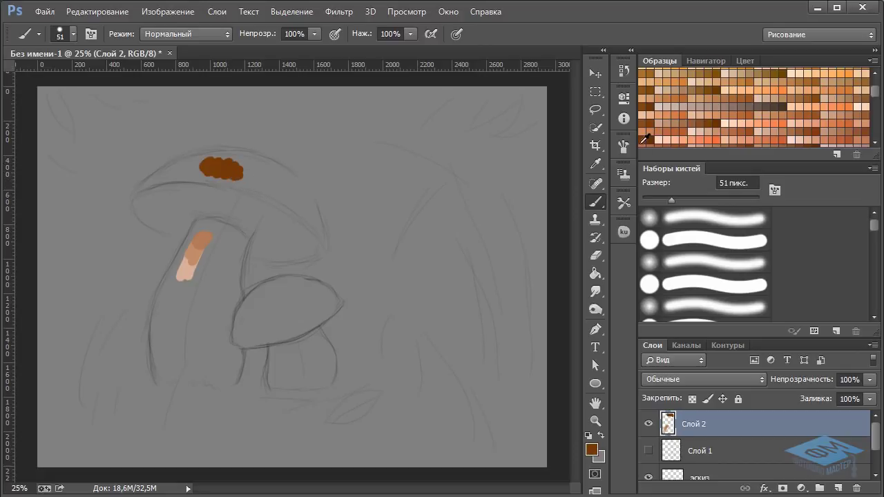
left_click_drag(199, 171, 215, 166)
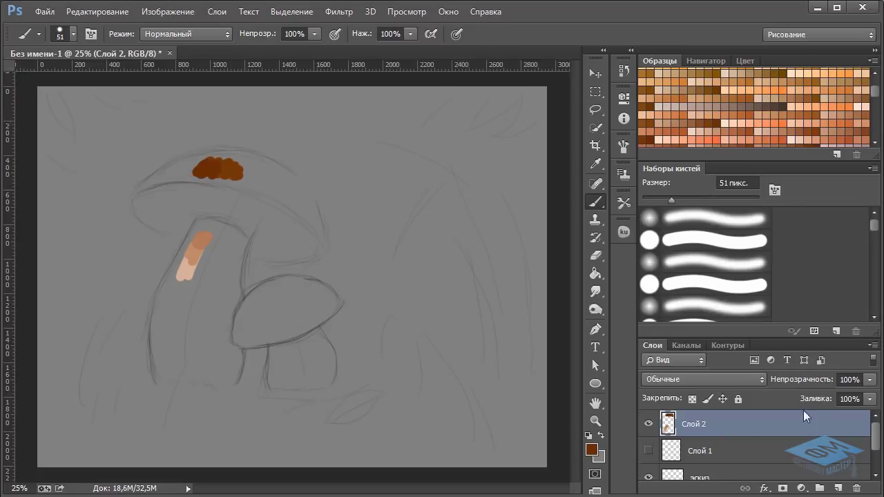
Add a new layer above the colour samples and move the samples to the canvas's upper-left area, clear of the mushrooms.
left_click(838, 488)
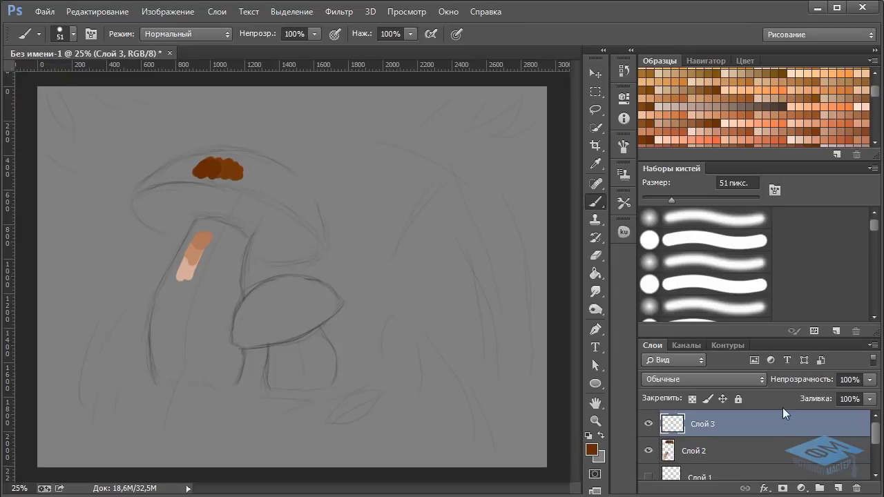
left_click(744, 458)
left_click(594, 74)
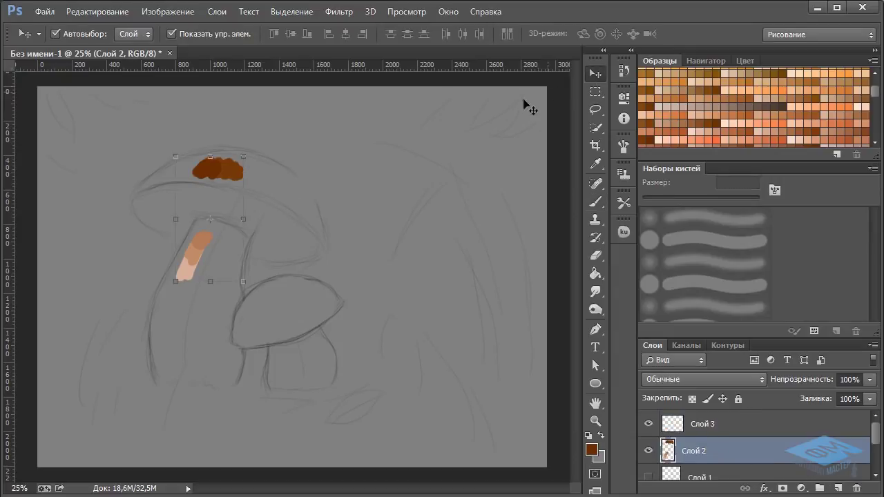
left_click_drag(202, 244, 87, 192)
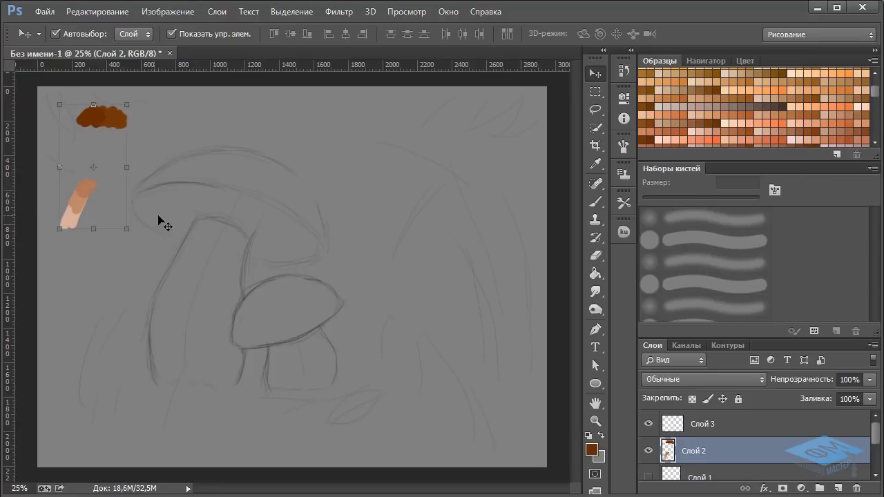
Rename the new empty layer as ножка.
left_click(693, 427)
double_click(694, 426)
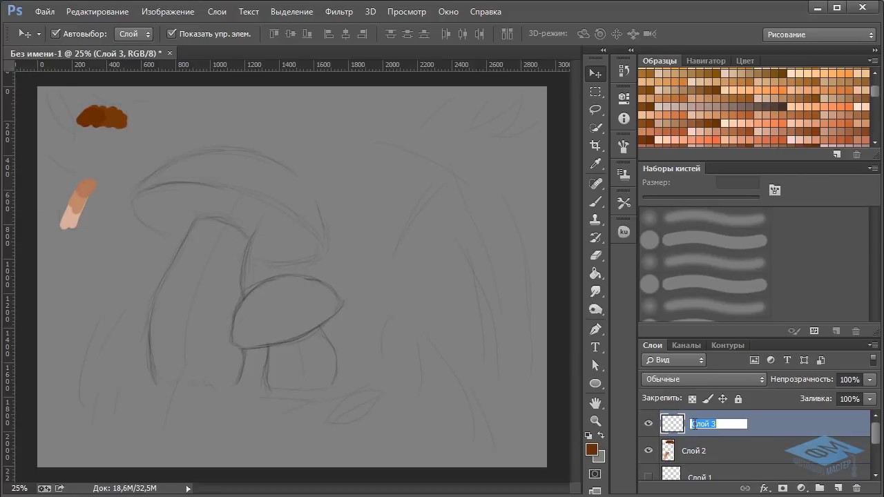
type("ножка")
key("Return")
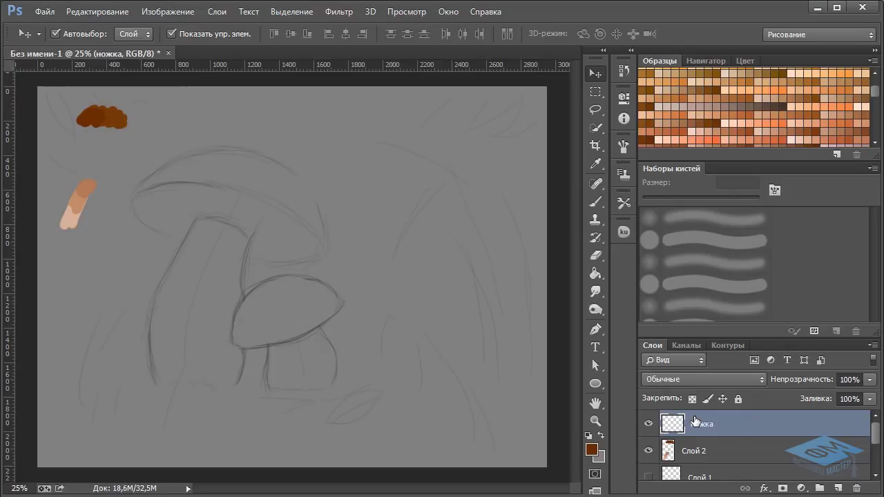
Prepare the brush with the sampled middle stem tone, a size of 183 px and 93% hardness, and review its brush tip settings.
left_click(596, 203)
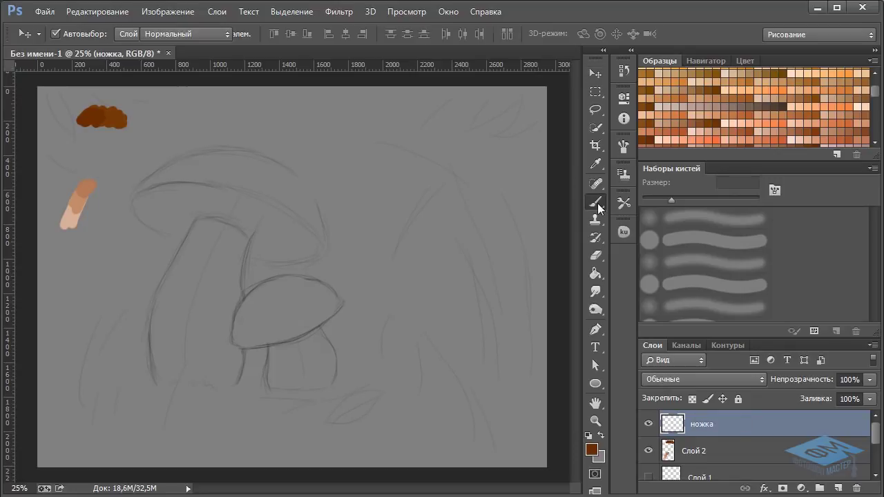
left_click(82, 199, "alt")
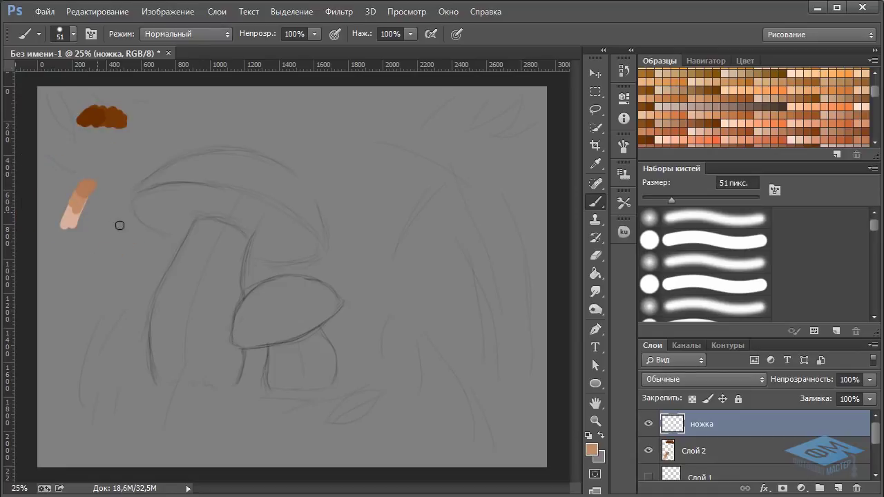
right_click(210, 237)
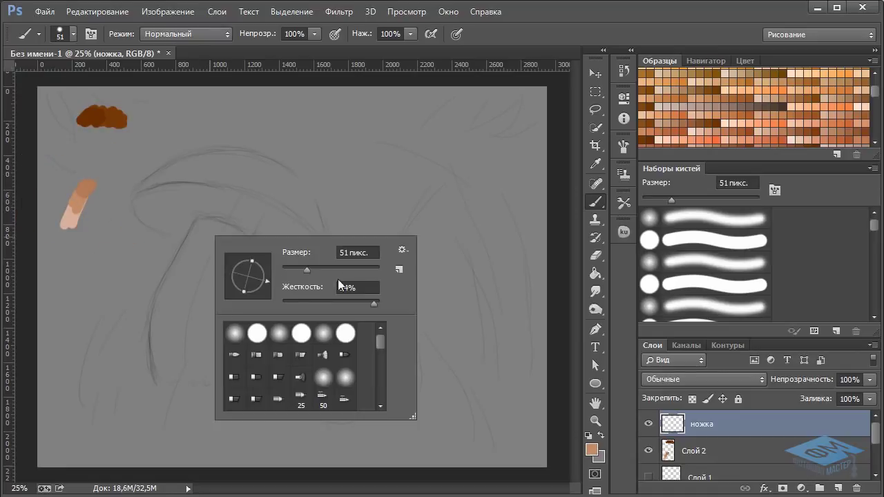
left_click(374, 303)
left_click_drag(372, 303, 373, 304)
left_click(339, 268)
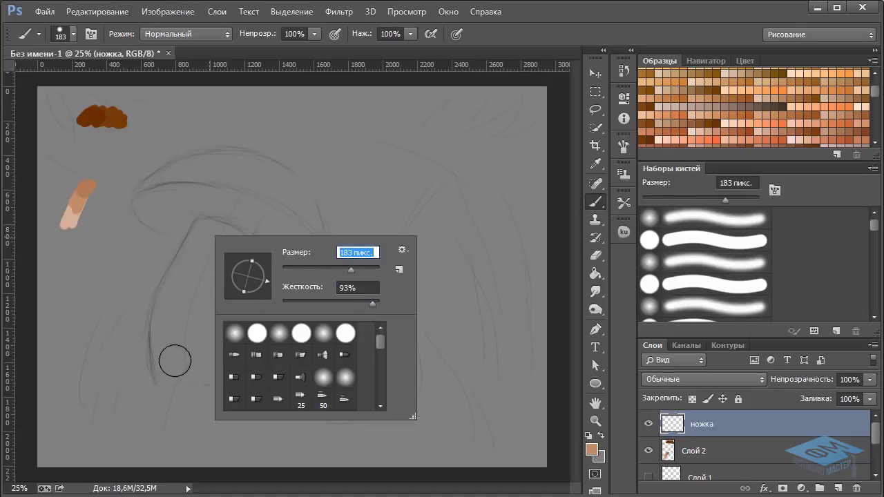
left_click(623, 142)
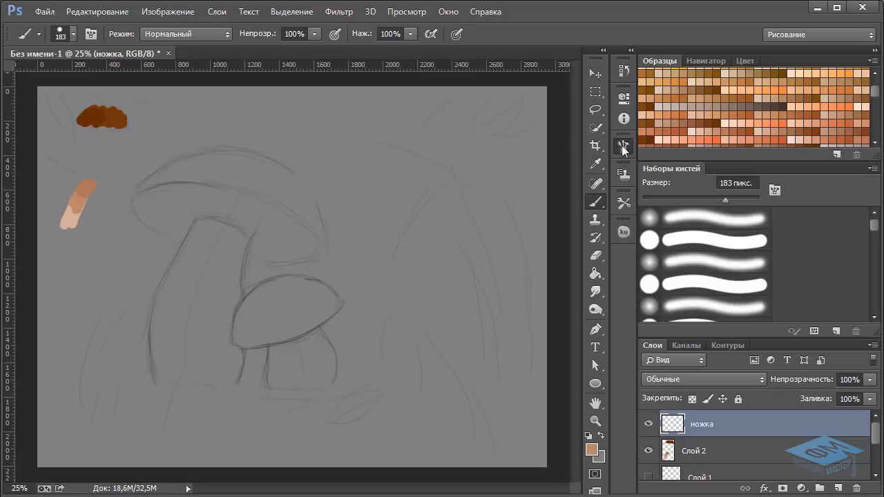
left_click(623, 146)
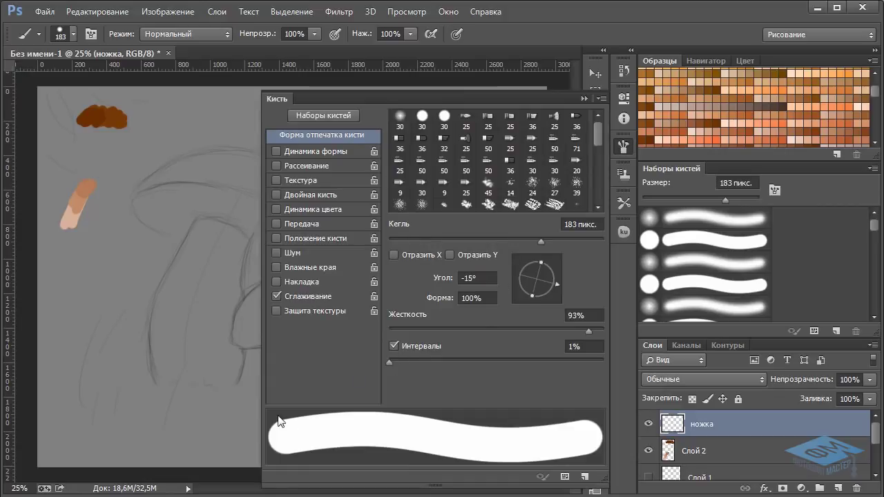
left_click(585, 98)
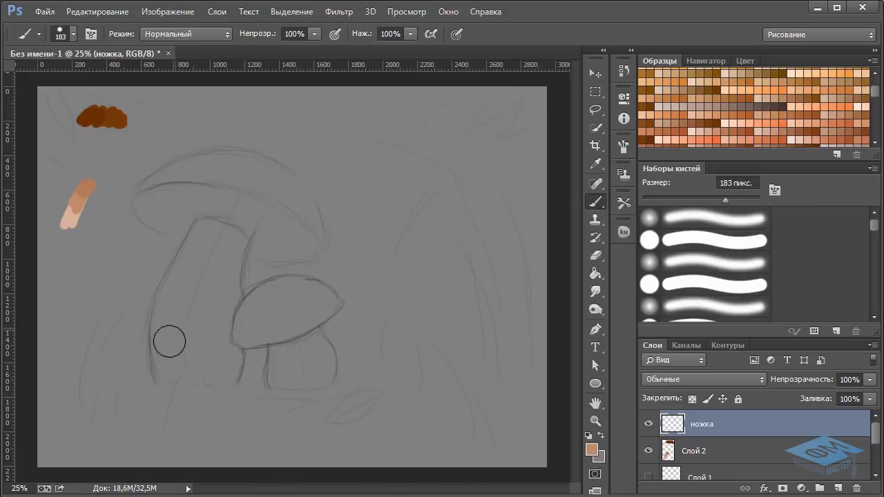
Fill the large mushroom's stem with the middle stem tone and refine its edges using a 54 px brush.
mouse_move(180, 300)
left_mouse_down()
mouse_move(168, 368)
mouse_move(163, 333)
mouse_move(174, 291)
mouse_move(204, 236)
mouse_move(229, 240)
mouse_move(180, 369)
mouse_move(194, 358)
mouse_move(221, 370)
mouse_move(229, 248)
mouse_move(221, 350)
mouse_move(217, 288)
left_mouse_up()
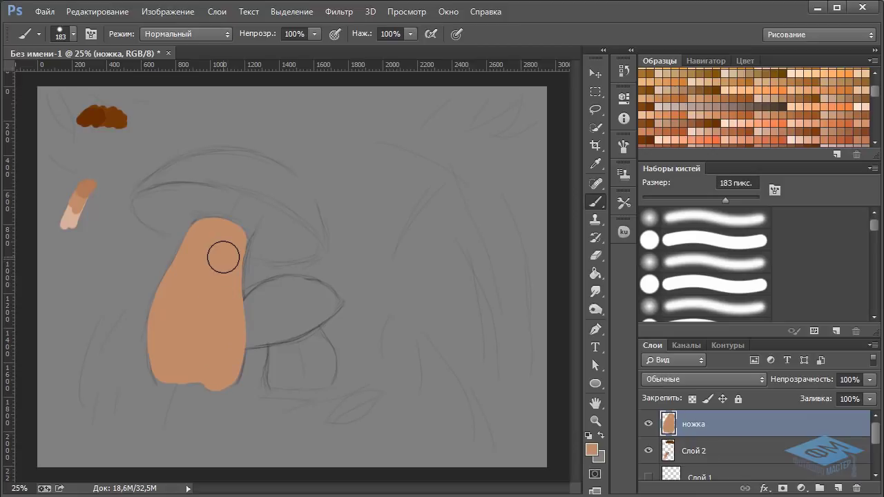
key("ctrl+plus")
key("ctrl+plus")
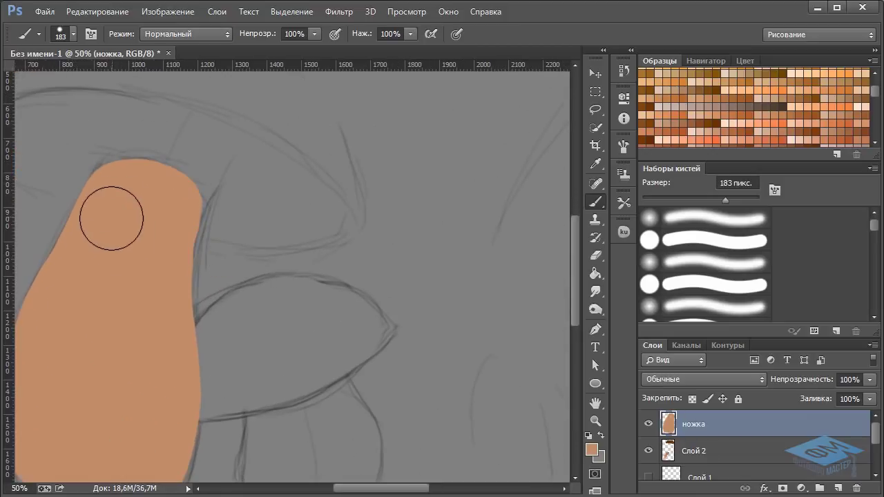
right_click(174, 224)
left_click_drag(258, 248, 227, 207)
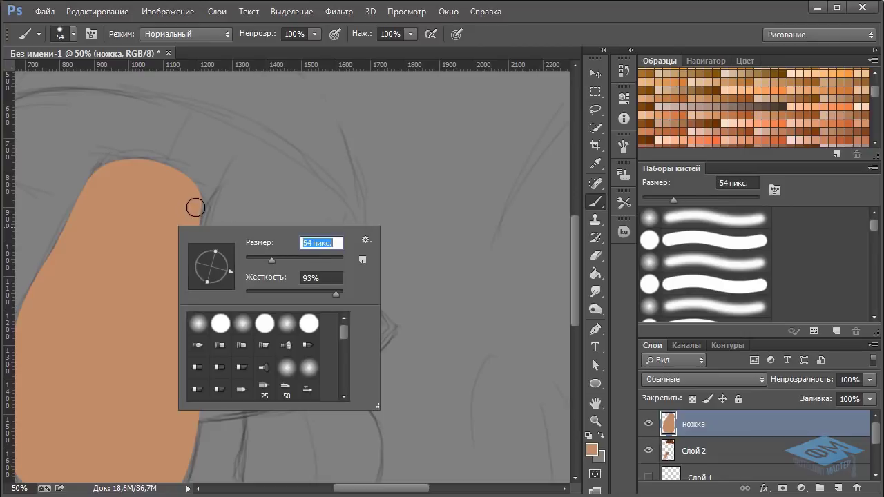
key("Return")
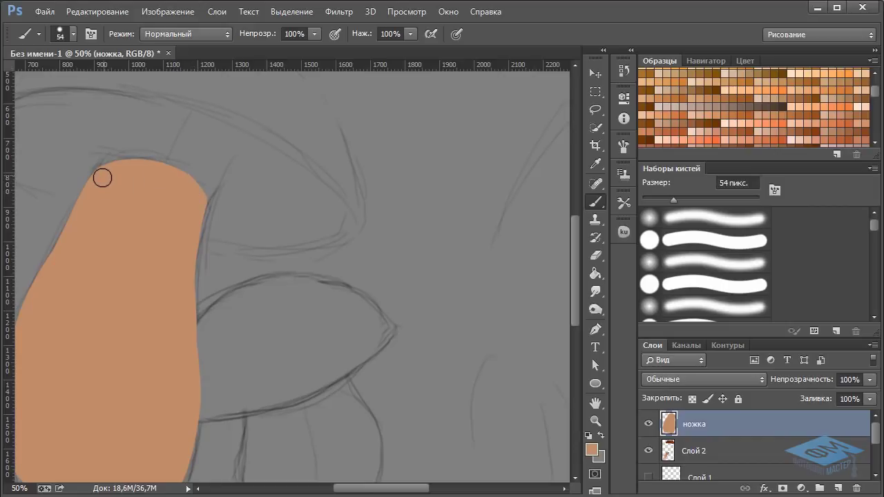
left_click_drag(83, 272, 239, 221)
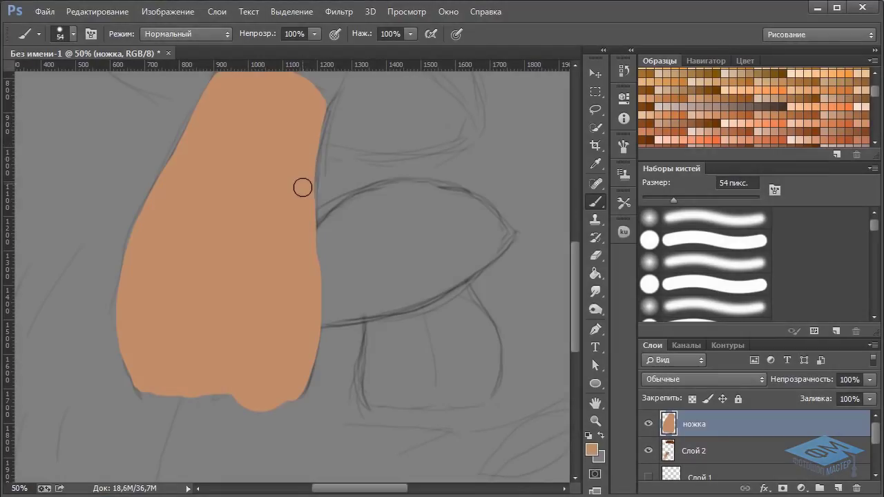
key("ctrl+minus")
key("ctrl+minus")
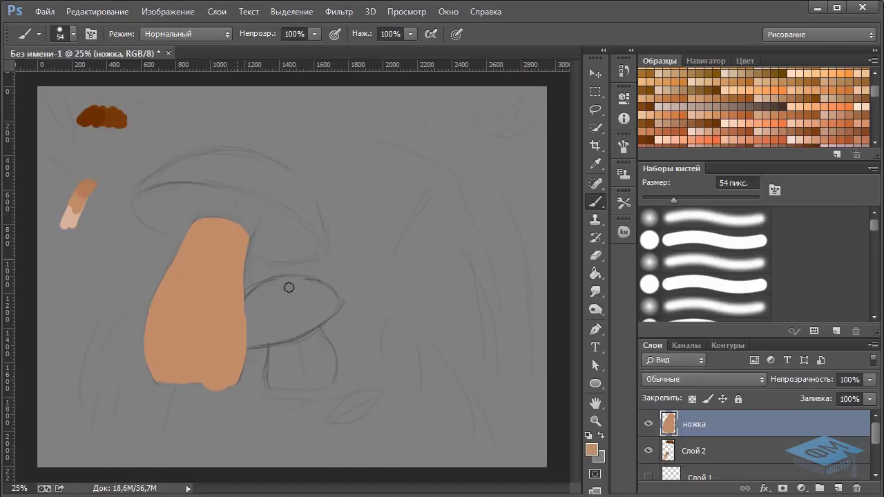
Add a new layer between Слой 2 and the ножка layer and name it низ шляпки.
left_click(804, 455)
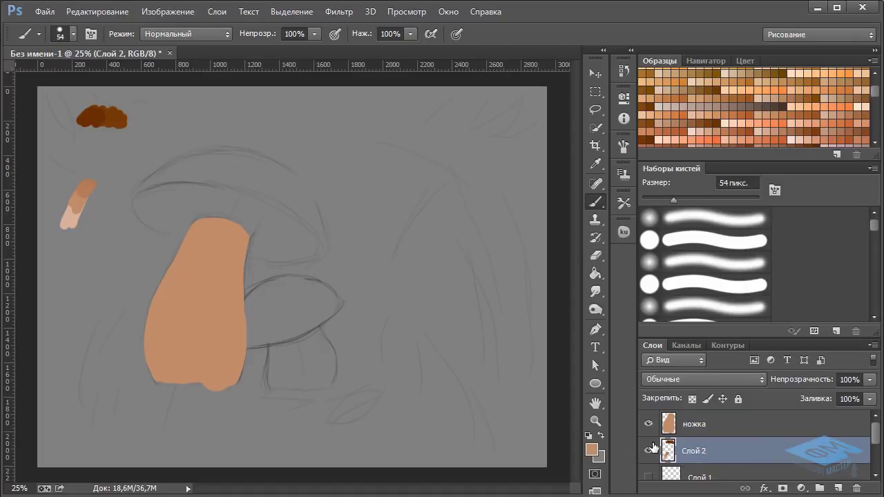
left_click(838, 487)
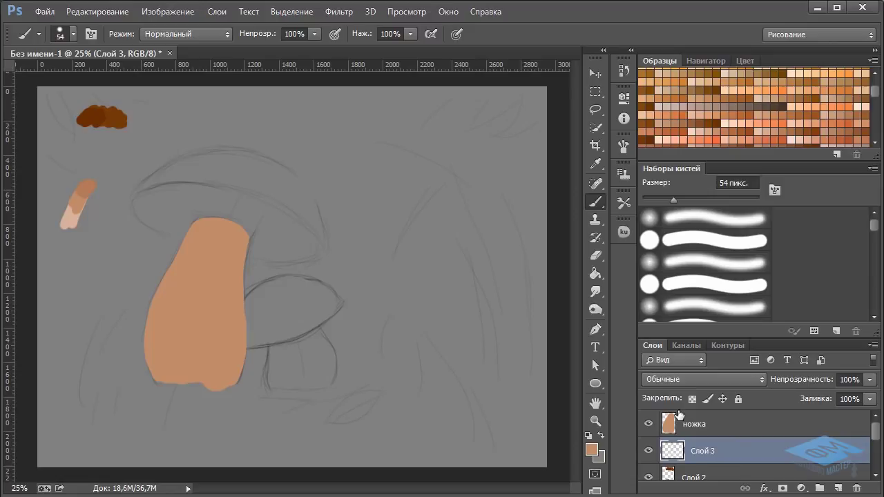
double_click(699, 452)
type("низ шляпки")
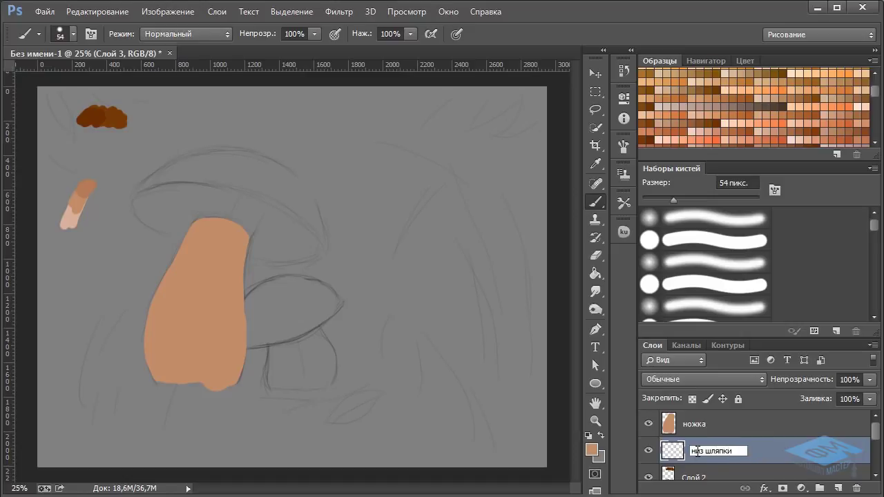
key("Return")
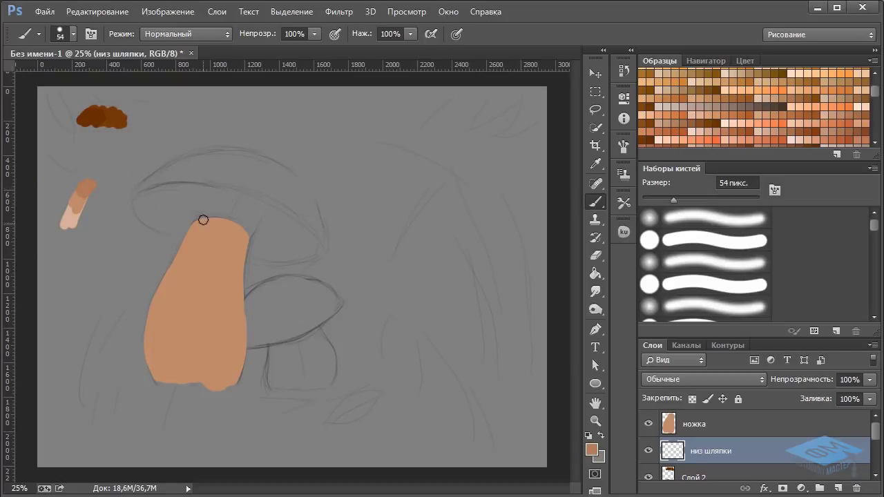
Dab the darkest stem tone above the large stem and flatten the brush tip into an ellipse sized 191 px.
left_click_drag(202, 213, 227, 211)
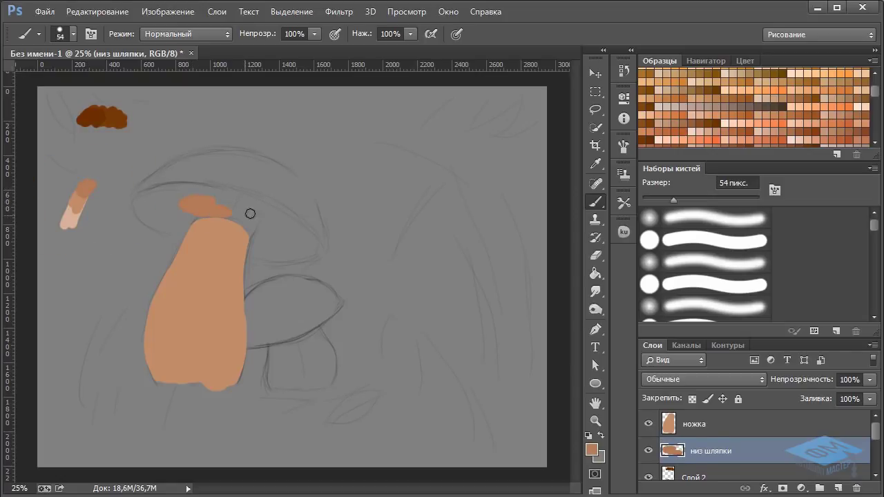
right_click(218, 216)
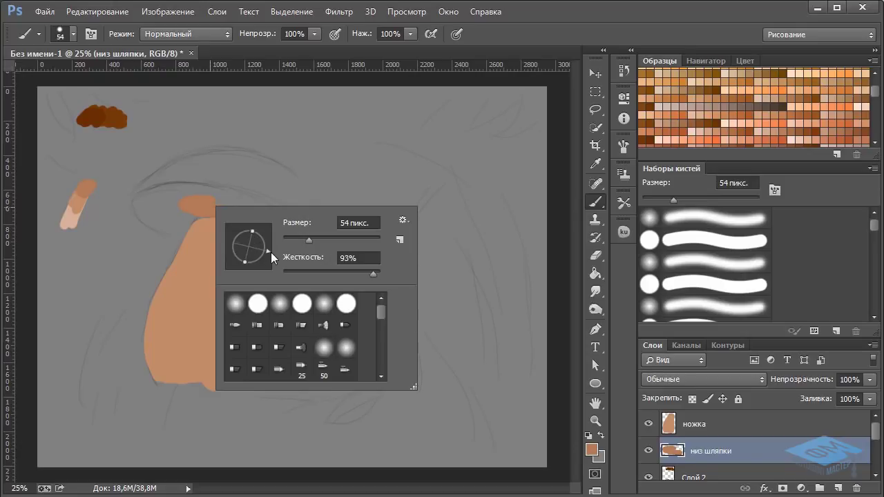
left_click_drag(253, 231, 253, 241)
left_click(352, 240)
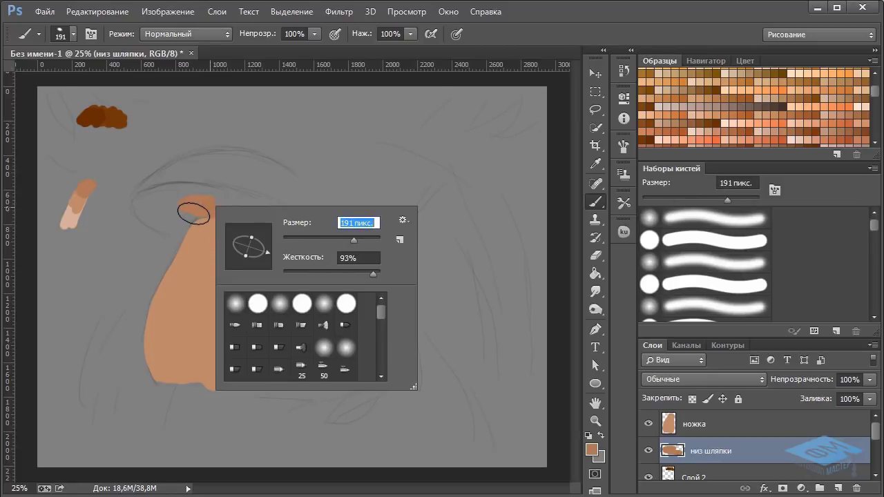
key("Return")
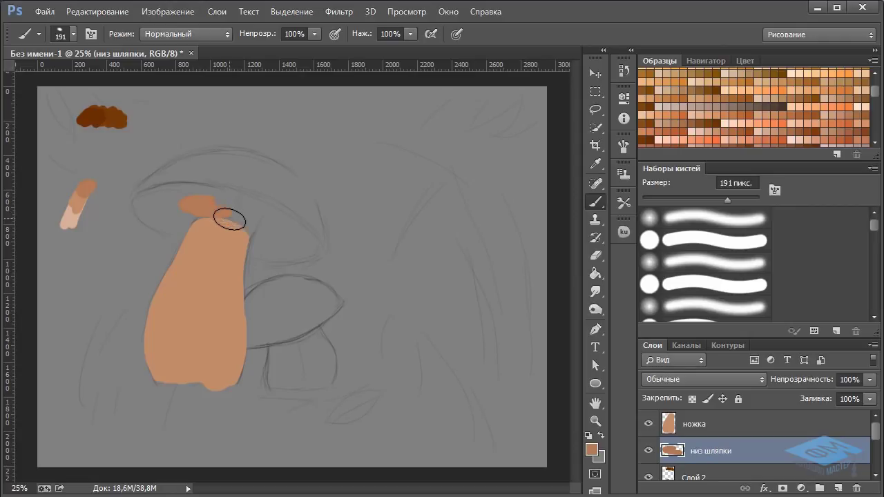
Enlarge the elliptical brush to 1143 px with 96% hardness and flatten its tip further to match the large cap's underside.
left_click_drag(226, 213, 303, 238)
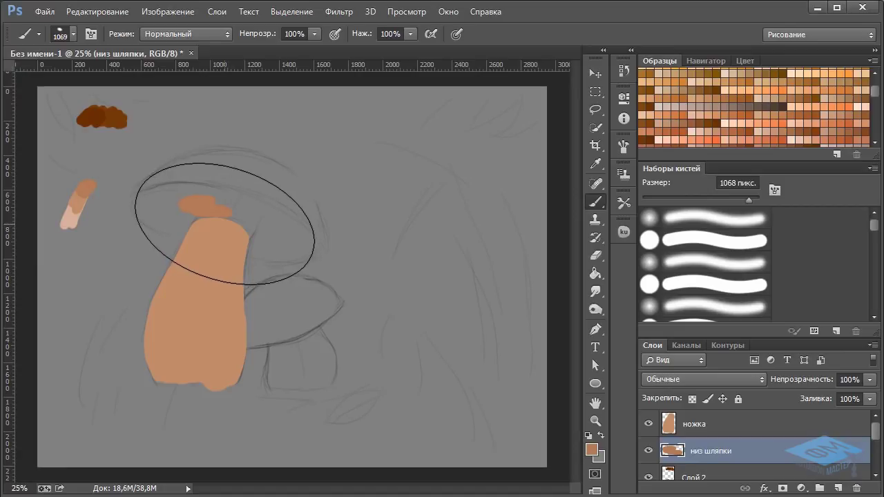
left_click_drag(225, 224, 230, 229)
right_click(232, 229)
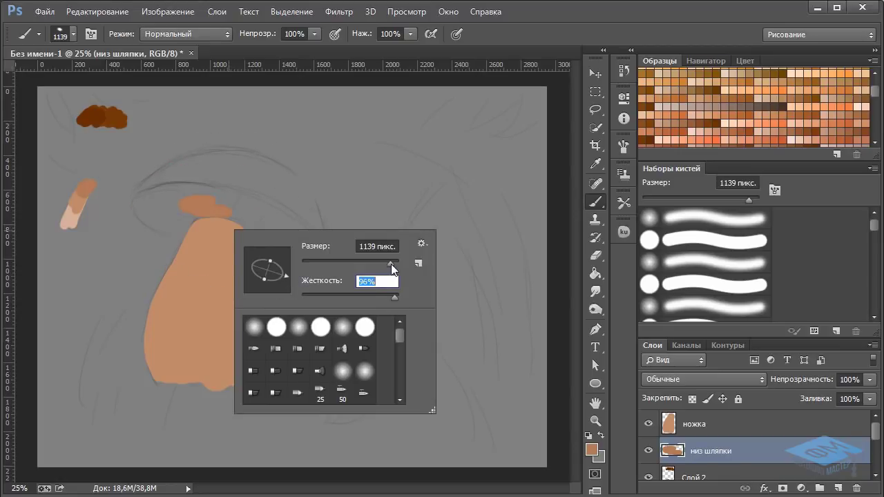
left_click_drag(391, 264, 391, 263)
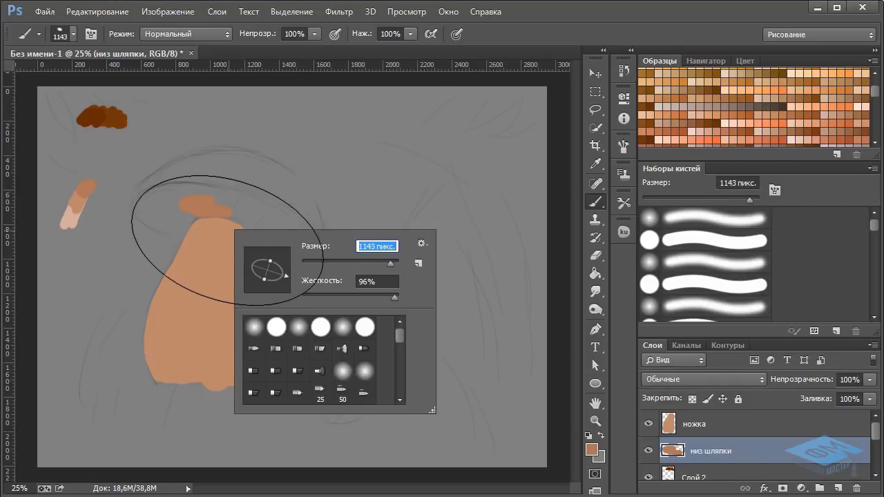
mouse_move(271, 266)
left_mouse_down()
mouse_move(258, 271)
mouse_move(253, 260)
mouse_move(257, 270)
left_mouse_up()
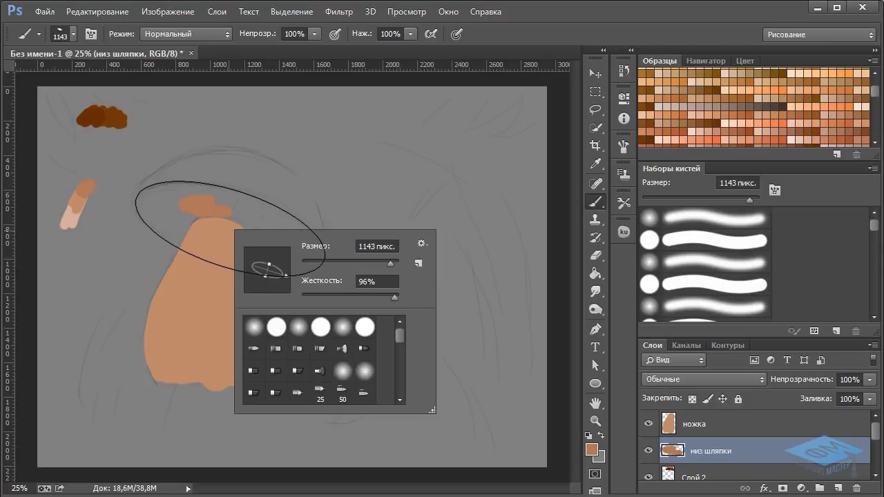
key("Return")
Fine-tune the elliptical tip's tilt and stamp the large cap's underside with a single dab on the низ шляпки layer.
right_click(236, 225)
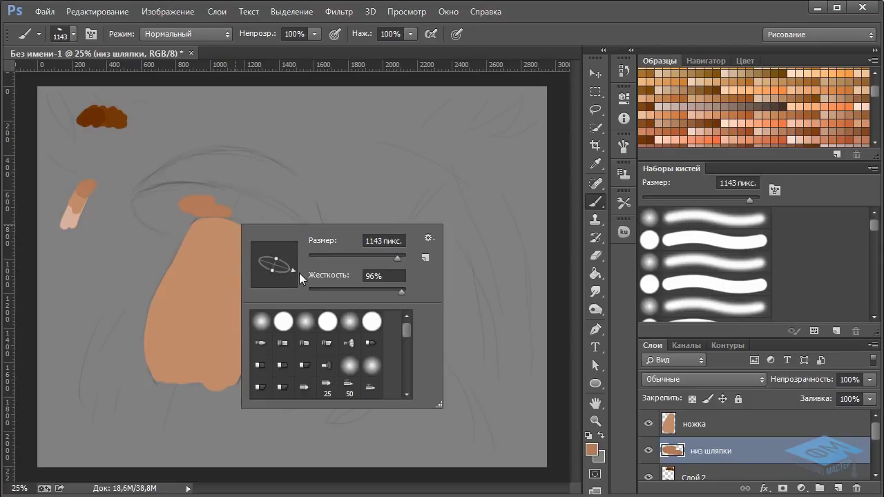
mouse_move(295, 268)
left_mouse_down()
mouse_move(293, 261)
mouse_move(295, 269)
left_mouse_up()
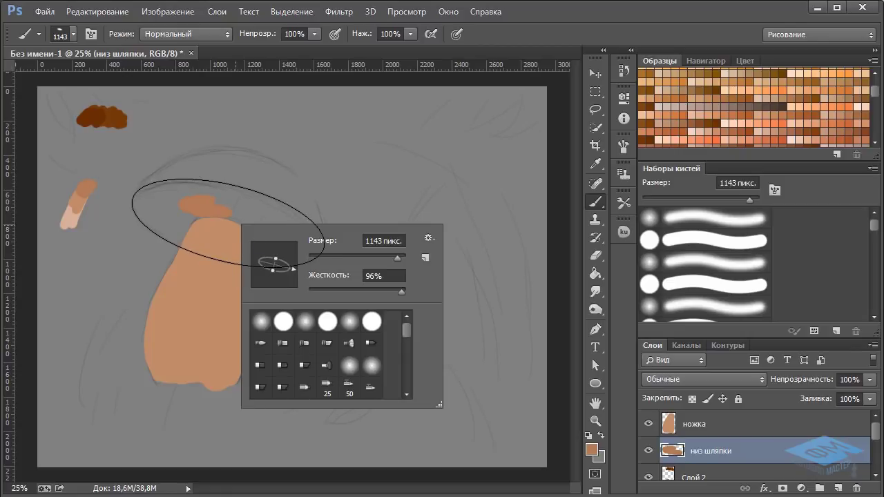
key("Return")
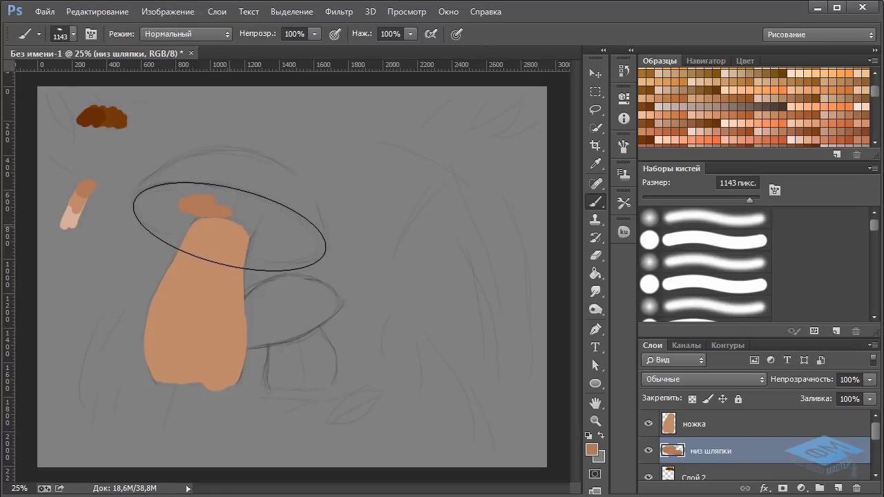
left_click(226, 224)
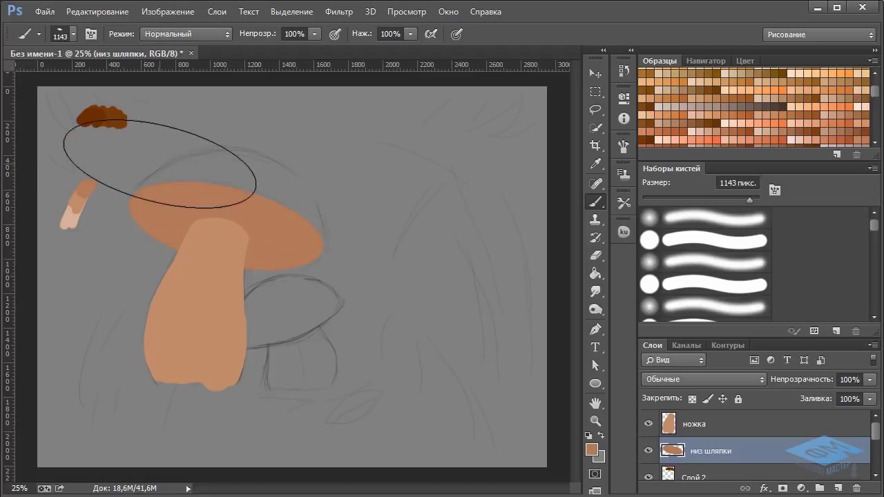
Restore the brush tip to a round shape and set its size to 100 px.
right_click(249, 207)
left_click_drag(283, 241, 294, 218)
left_click(331, 239)
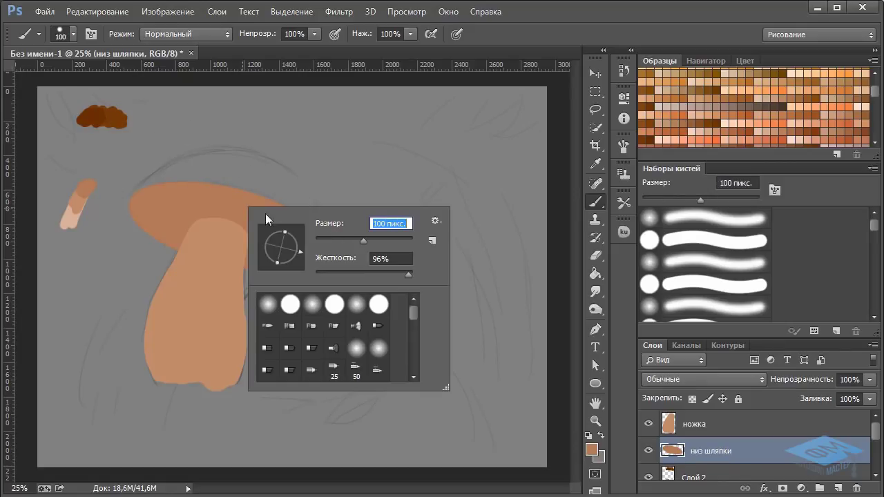
Add a new layer beneath низ шляпки and name it шляпка.
left_click(837, 489)
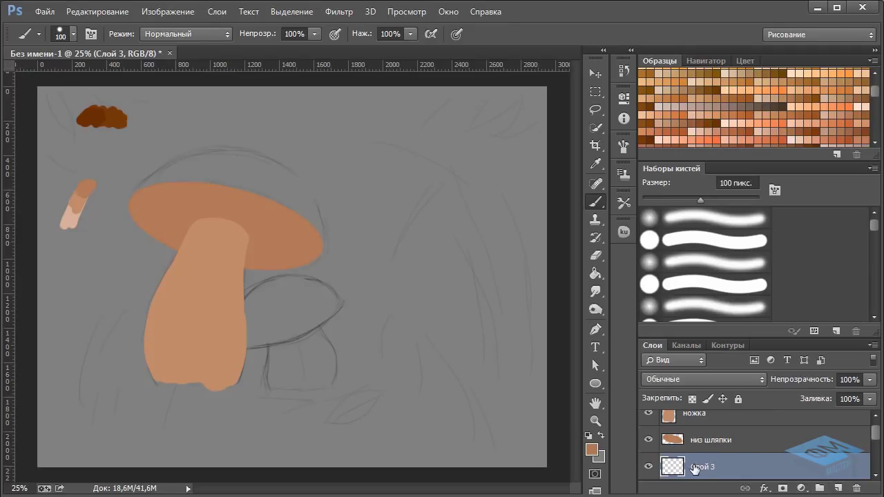
double_click(699, 468)
type("шляпка")
key("Return")
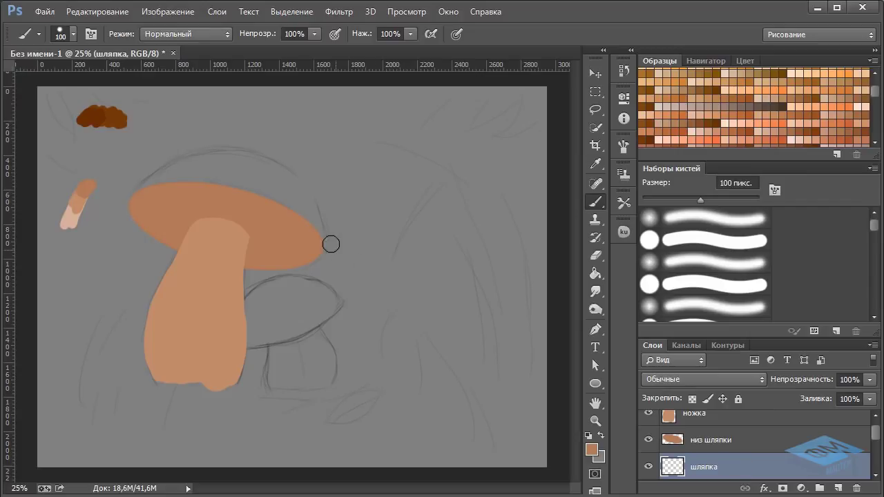
Sample the darker brown swatch and paint the large mushroom's cap around its underside with a 186 px brush.
right_click(241, 203)
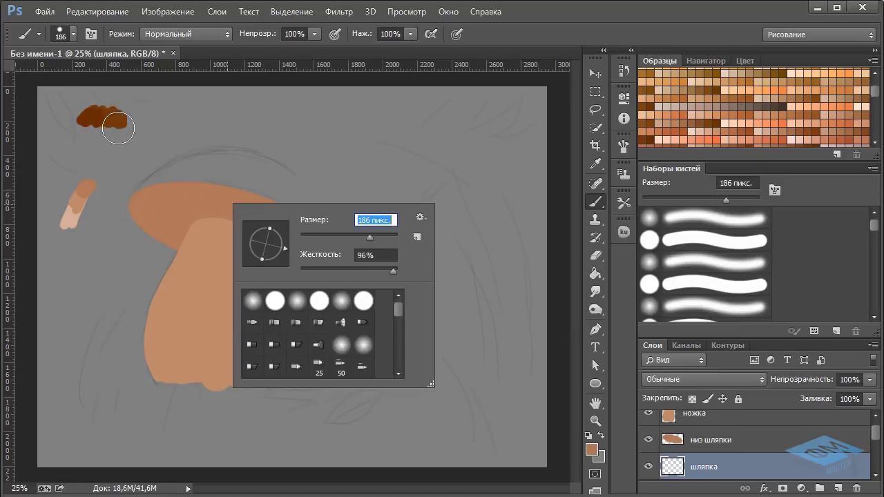
key("Return")
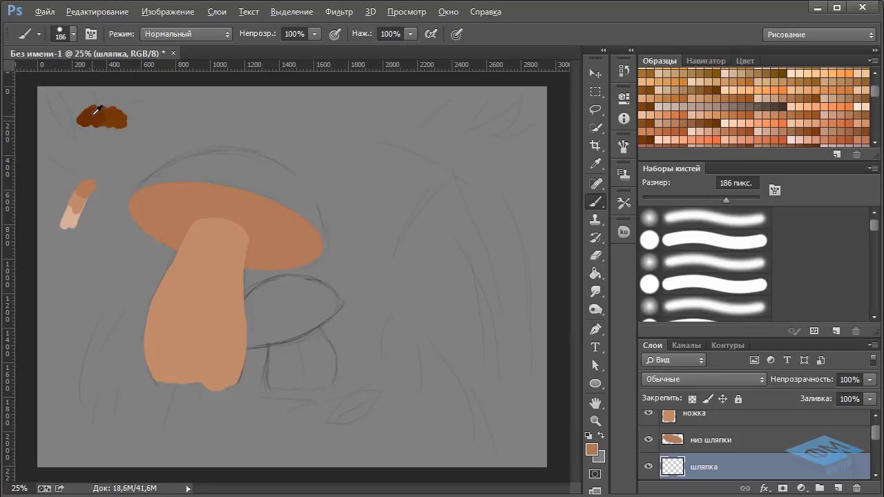
left_click(94, 113, "alt")
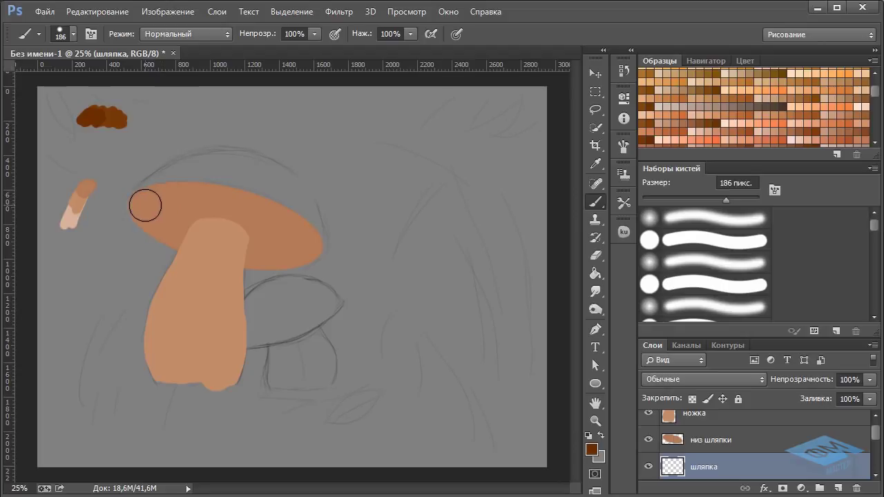
mouse_move(142, 203)
left_mouse_down()
mouse_move(210, 166)
mouse_move(247, 176)
mouse_move(241, 187)
mouse_move(275, 206)
mouse_move(307, 246)
mouse_move(285, 199)
mouse_move(238, 172)
mouse_move(196, 170)
mouse_move(259, 170)
mouse_move(275, 179)
mouse_move(300, 225)
mouse_move(289, 194)
mouse_move(299, 220)
left_mouse_up()
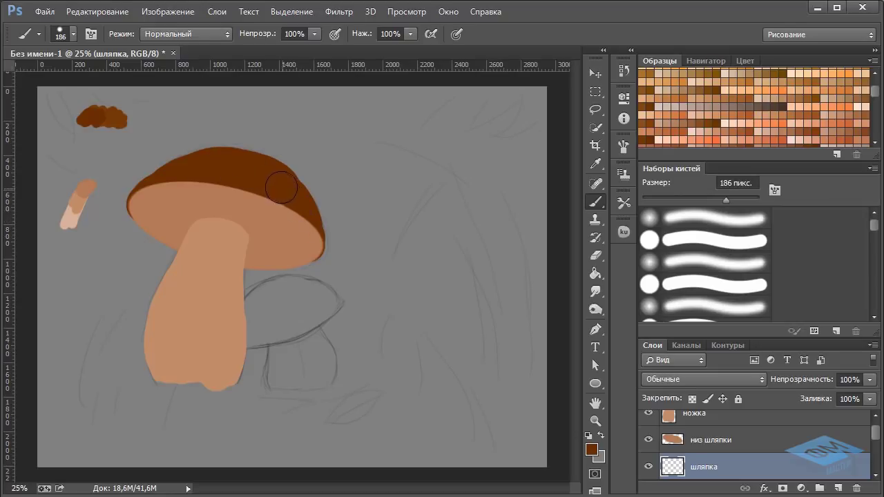
mouse_move(168, 185)
left_mouse_down()
mouse_move(194, 168)
mouse_move(274, 196)
left_mouse_up()
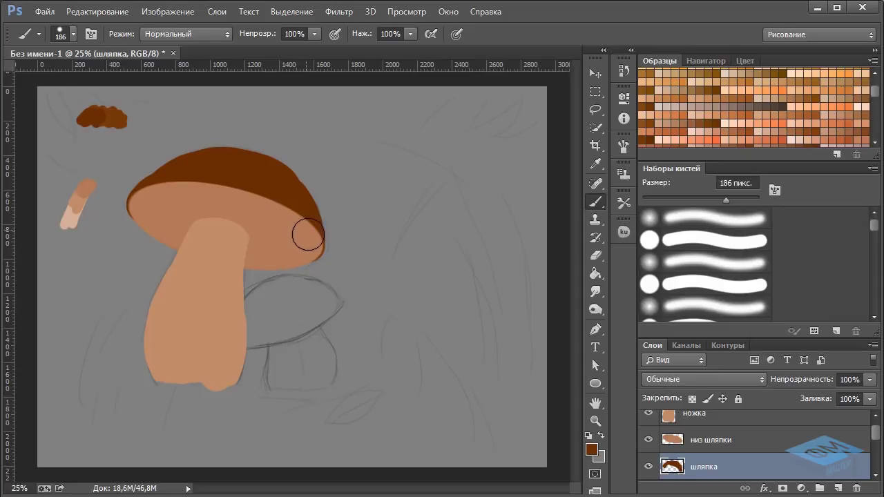
left_click_drag(308, 247, 302, 227)
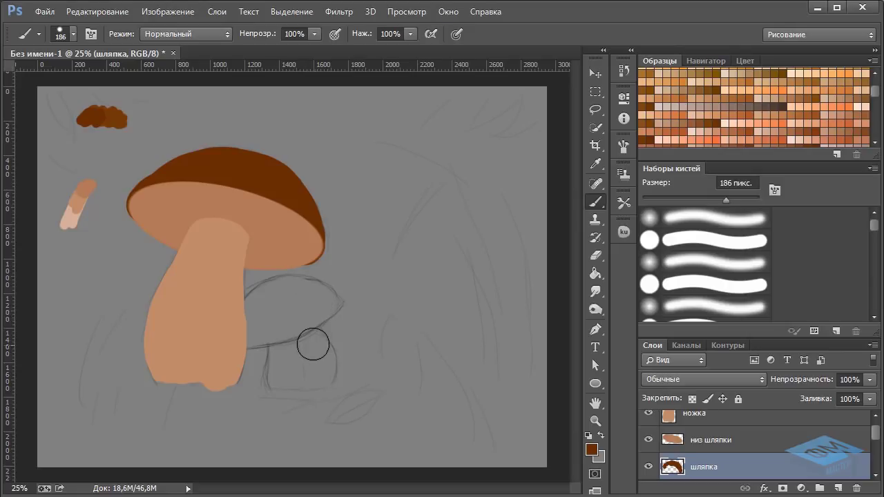
Add a new layer above ножка and paint the small mushroom's stem on it with the sampled middle stem tone.
scroll(878, 434, "up", 1)
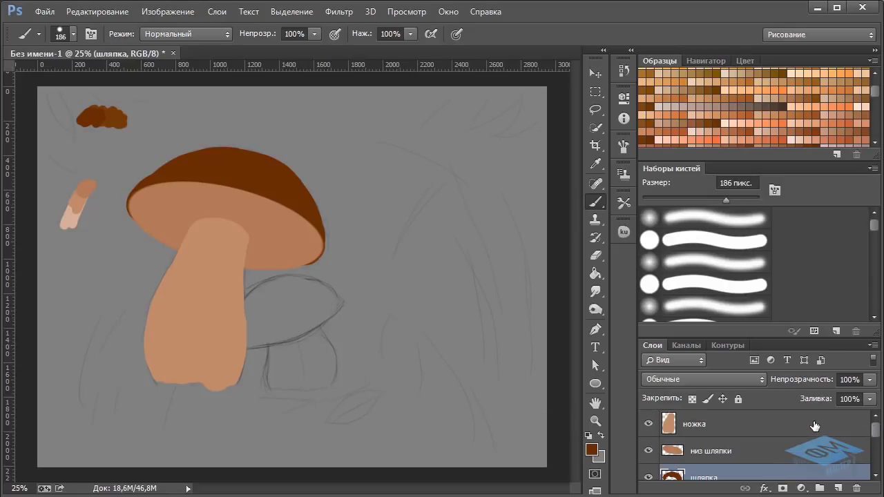
left_click(814, 424)
left_click(835, 489)
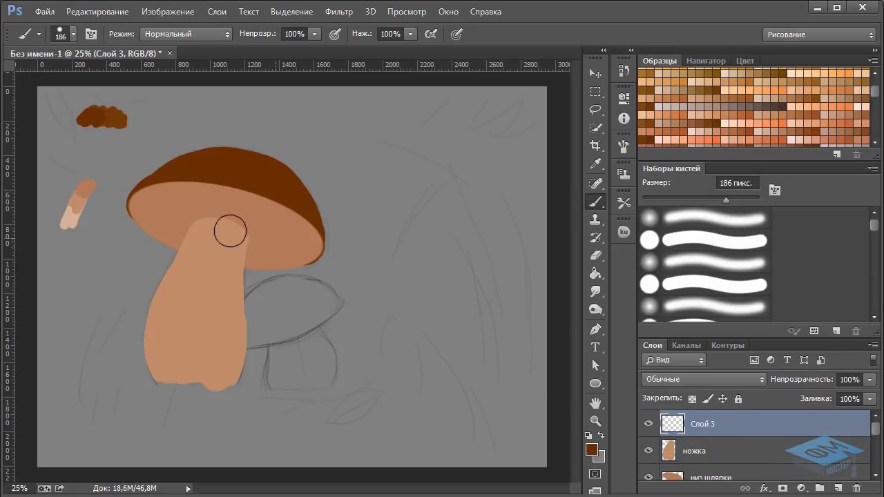
left_click(82, 198, "alt")
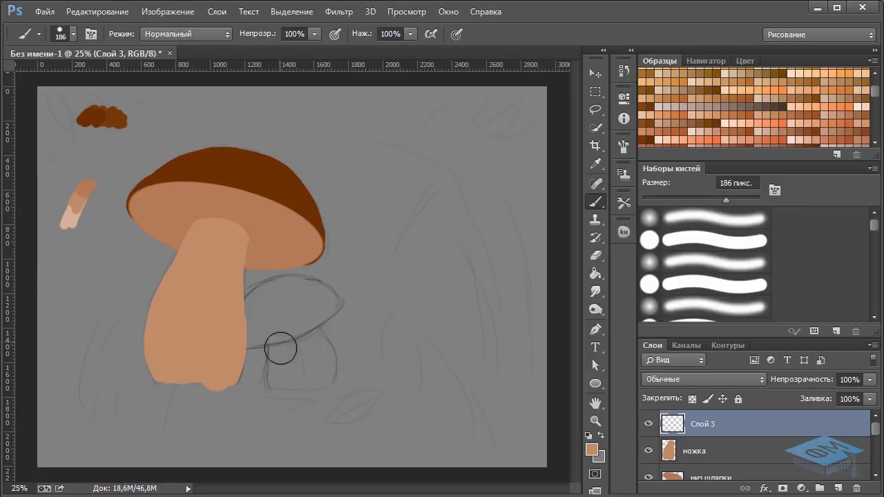
mouse_move(286, 367)
left_mouse_down()
mouse_move(285, 347)
mouse_move(280, 376)
mouse_move(284, 354)
mouse_move(283, 363)
mouse_move(314, 375)
mouse_move(318, 358)
mouse_move(302, 353)
mouse_move(301, 329)
mouse_move(312, 369)
left_mouse_up()
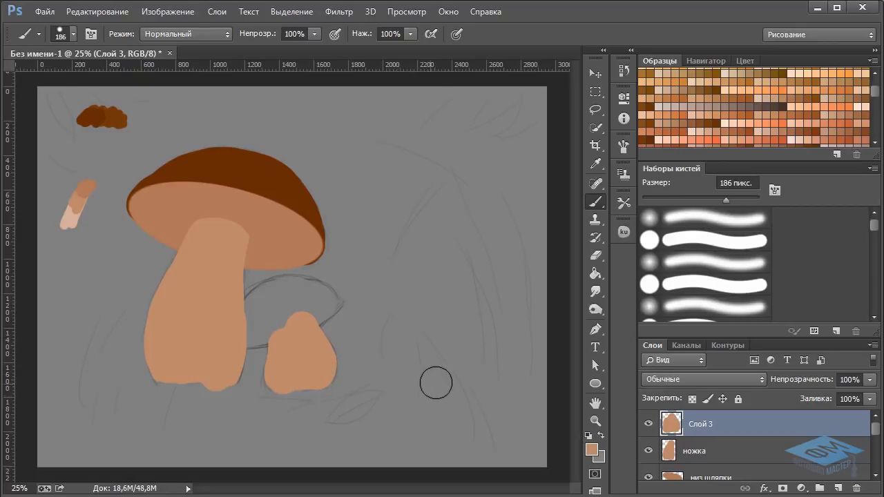
Hide the ножка layer and rename the small stem's layer to ножка 2.
left_click(648, 451)
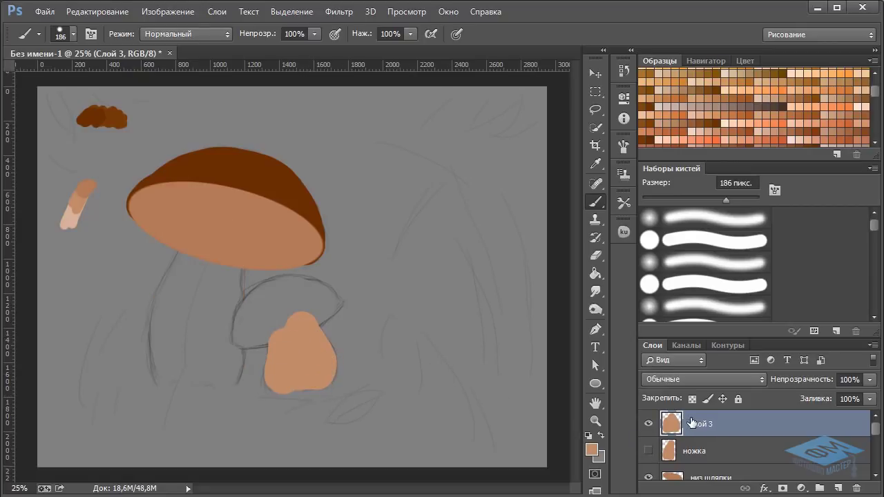
double_click(691, 424)
type("ножка 2")
key("Return")
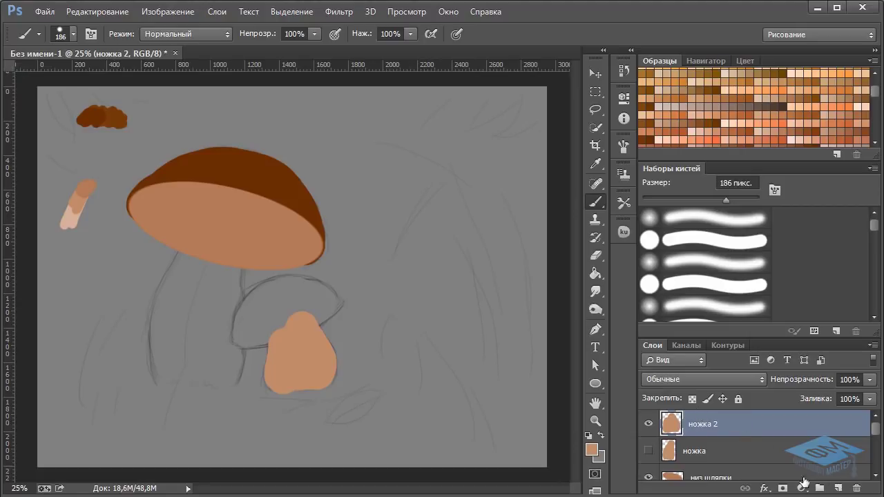
Add a new layer above ножка 2 and name it шляпка.
left_click(837, 489)
double_click(697, 424)
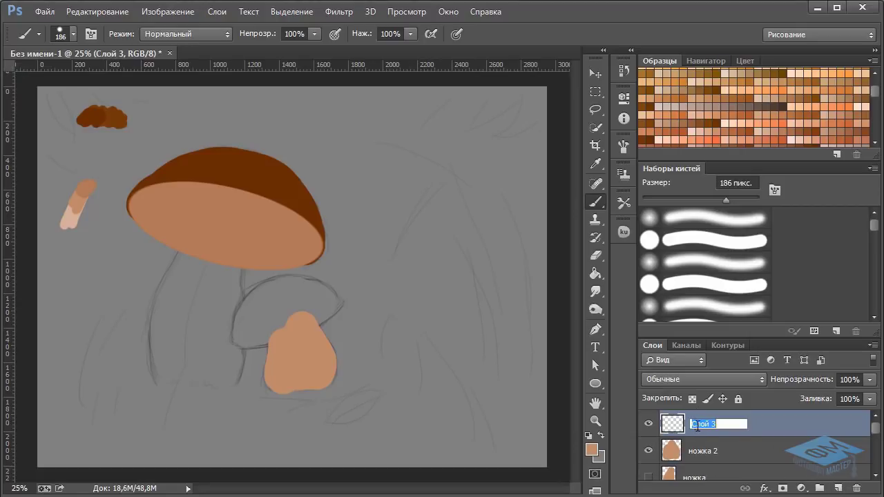
key("Return")
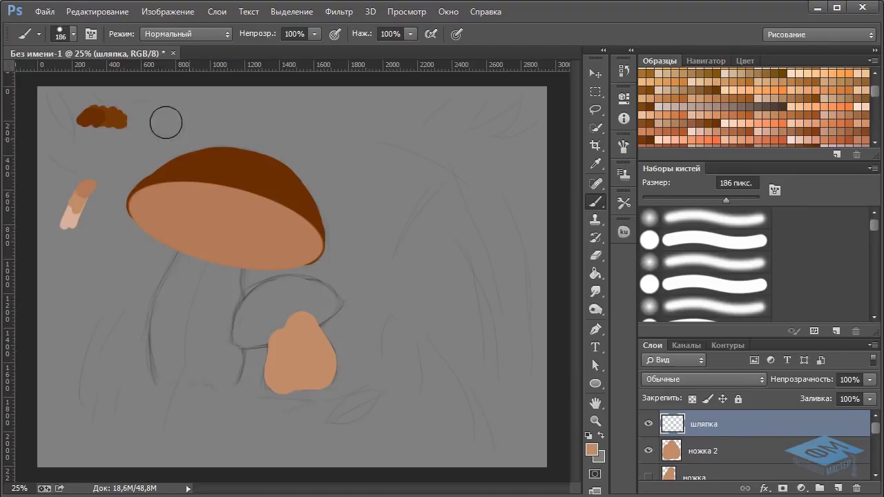
Sample the darker brown swatch and paint the small mushroom's cap over its stem, following the sketched outline.
left_click(100, 111, "alt")
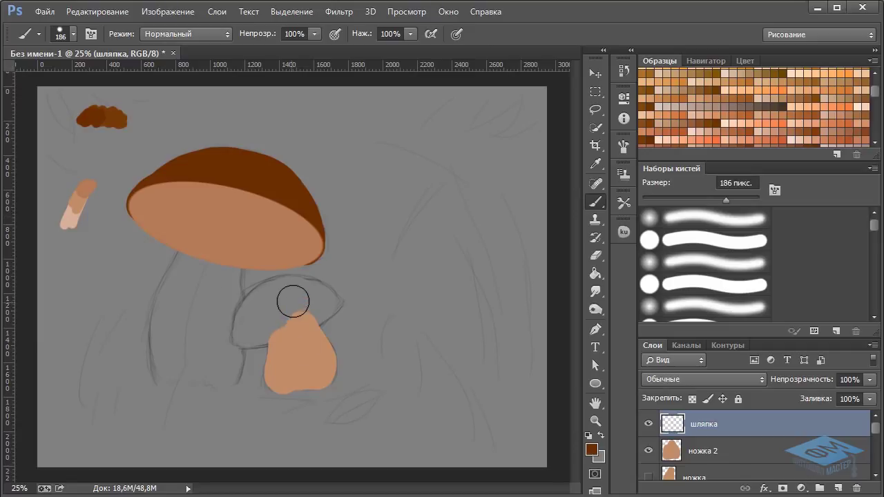
mouse_move(264, 319)
left_mouse_down()
mouse_move(276, 310)
mouse_move(253, 330)
mouse_move(319, 311)
mouse_move(282, 302)
mouse_move(245, 330)
mouse_move(259, 300)
mouse_move(300, 296)
left_mouse_up()
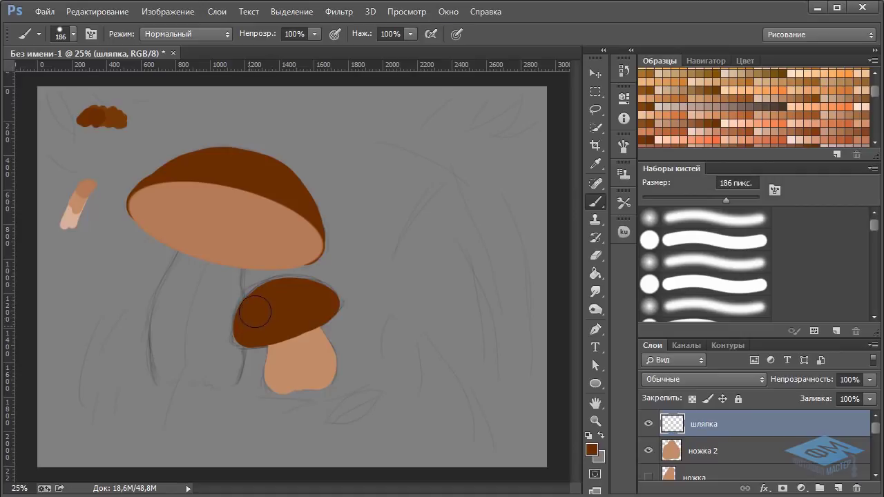
left_click_drag(279, 293, 309, 295)
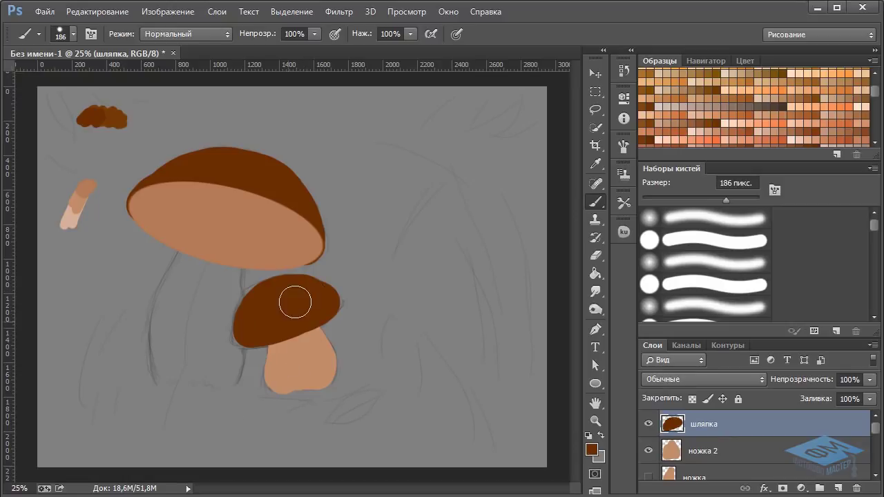
left_click(595, 255)
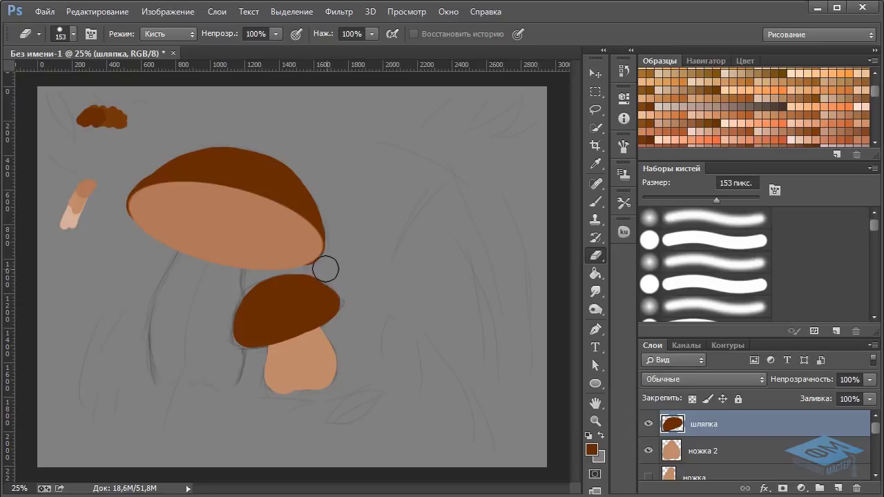
right_click(359, 242)
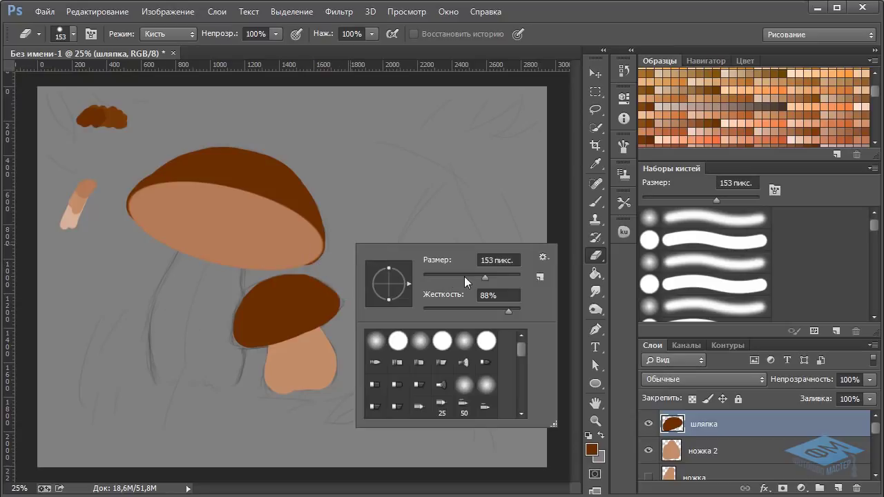
left_click(624, 146)
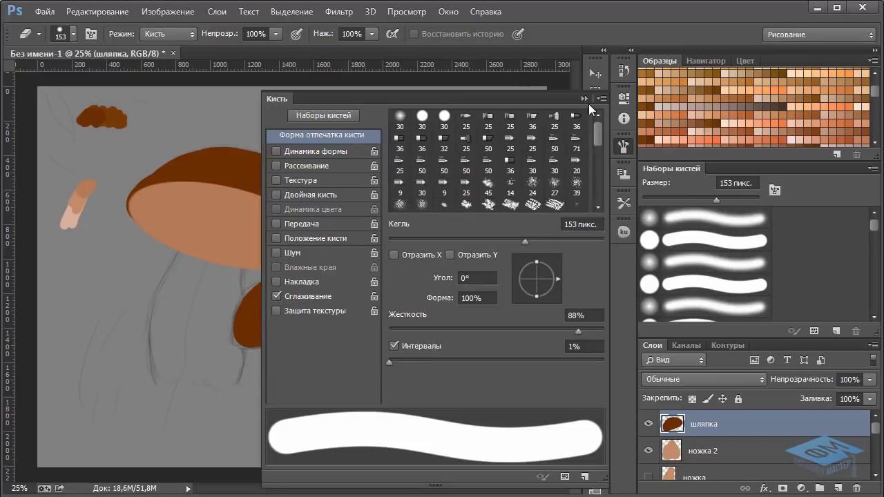
left_click(587, 101)
Enlarge the small mushroom's cap slightly with a transform so that it fills the sketched cap outline.
scroll(322, 213, "up", 2)
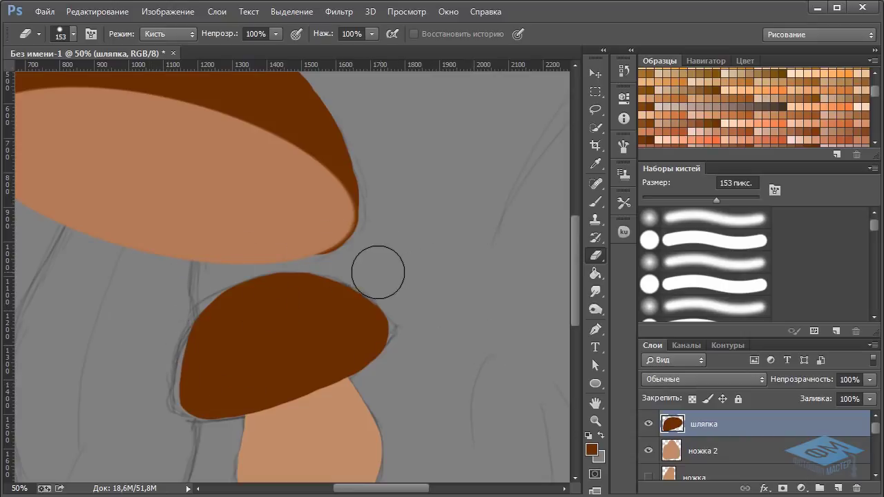
left_click(596, 92)
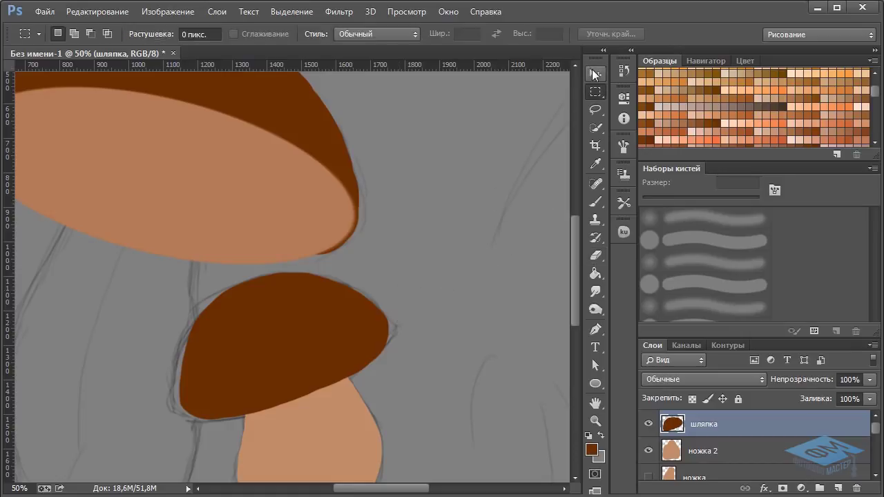
left_click(595, 74)
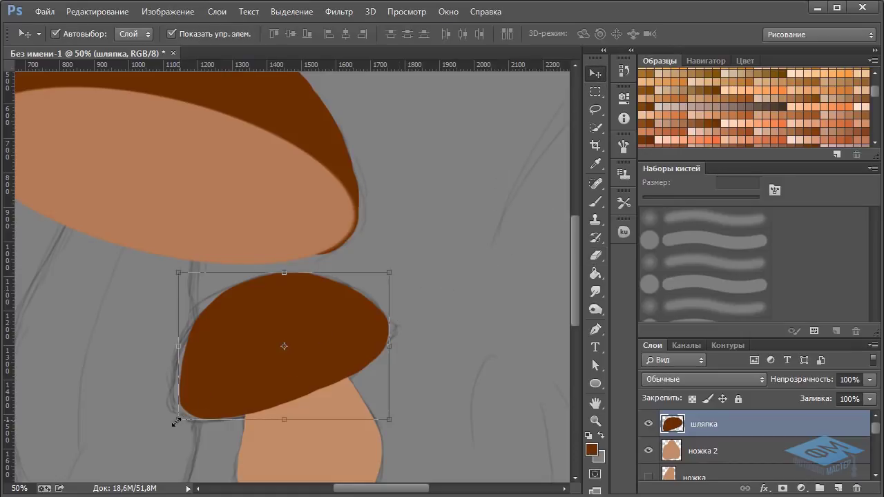
left_click_drag(178, 420, 172, 429)
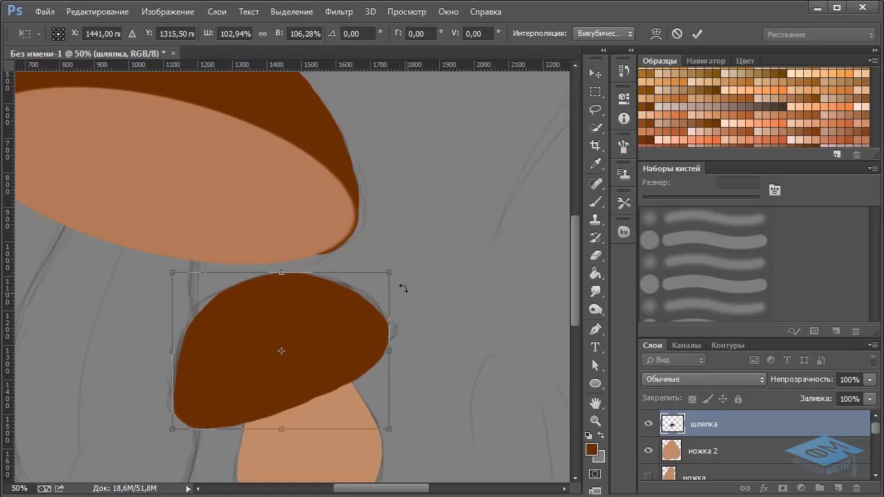
left_click_drag(390, 275, 426, 274)
key("Return")
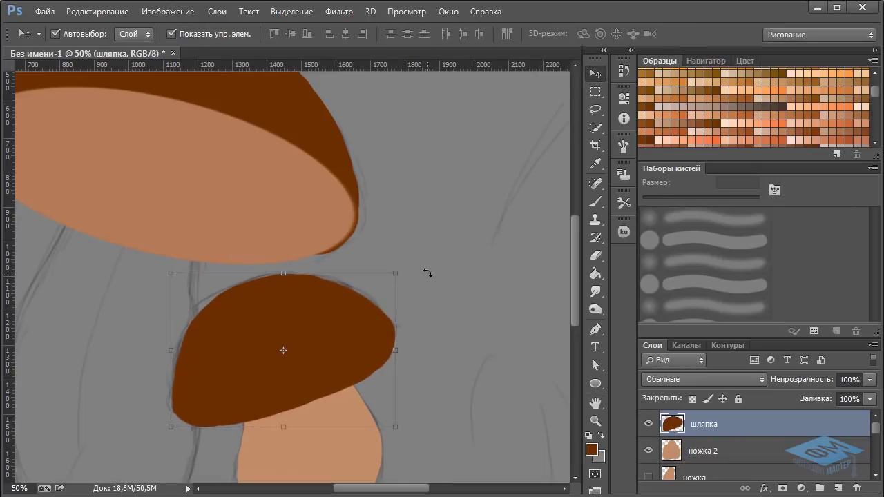
Nudge the small cap slightly to the right and up to line it up with the sketch.
key("Right")
key("Right")
key("Right")
key("Up")
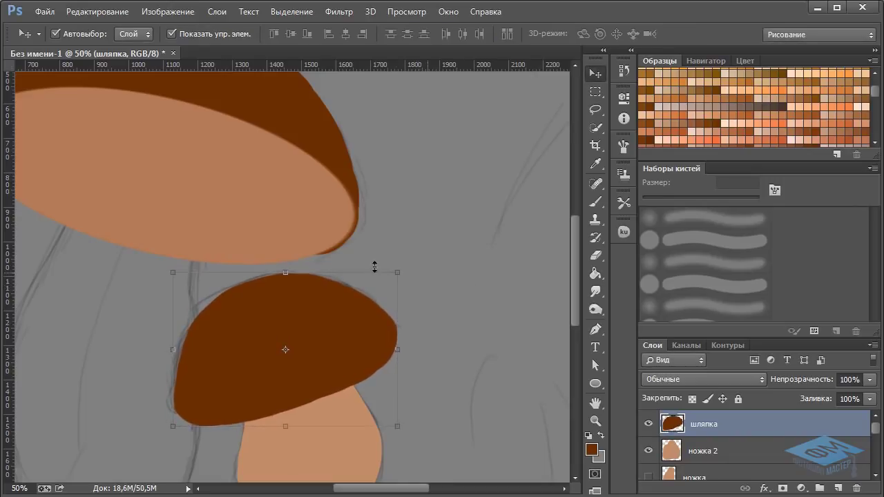
key("ctrl+minus")
key("ctrl+minus")
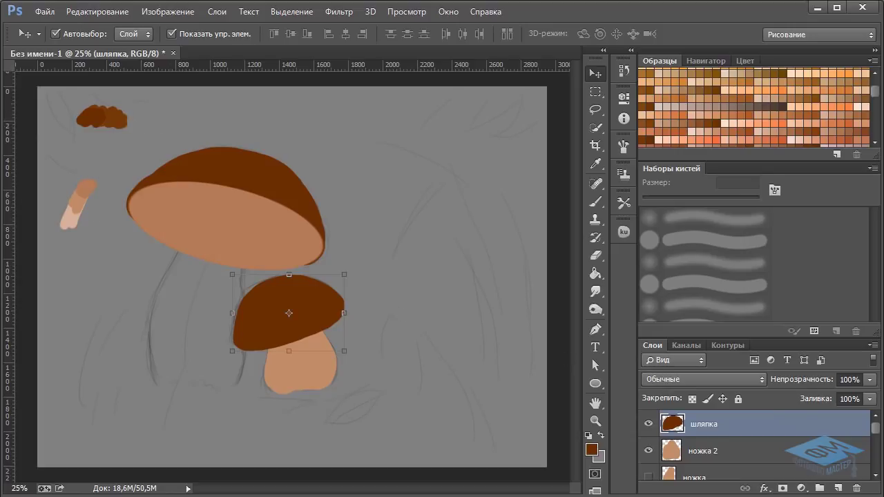
Delete the colour-swatch layer Слой 2 and the hatching layer Слой 1.
left_click_drag(878, 434, 876, 463)
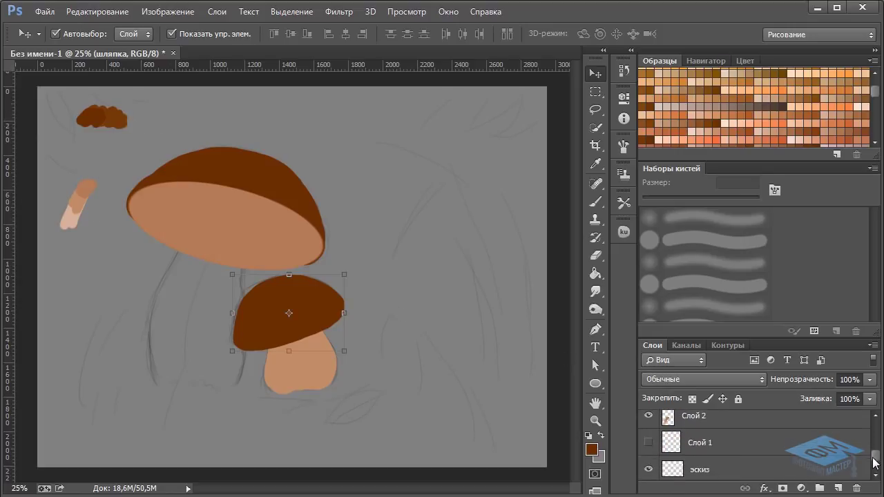
left_click(649, 417)
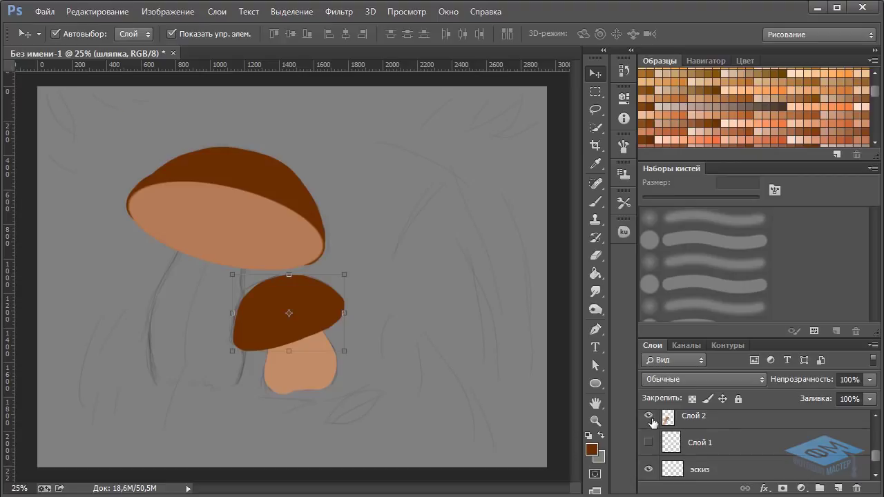
left_click(648, 417)
left_click(732, 422)
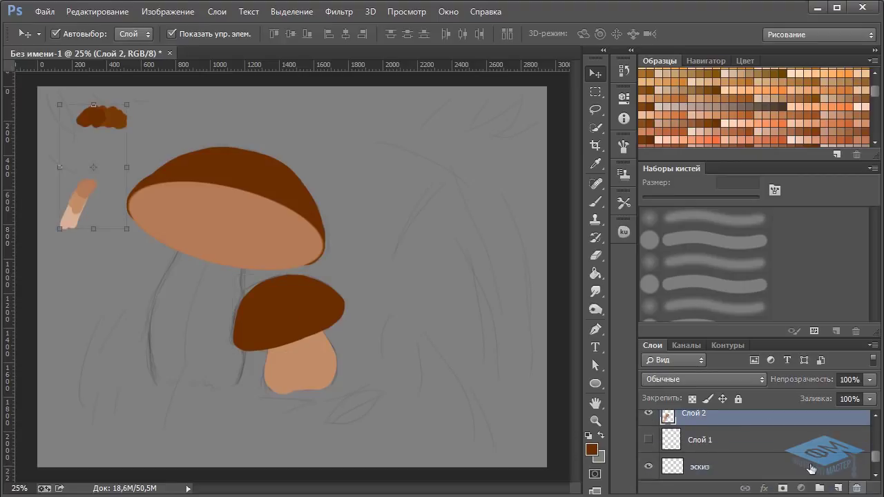
left_click_drag(812, 469, 857, 488)
left_click(649, 423)
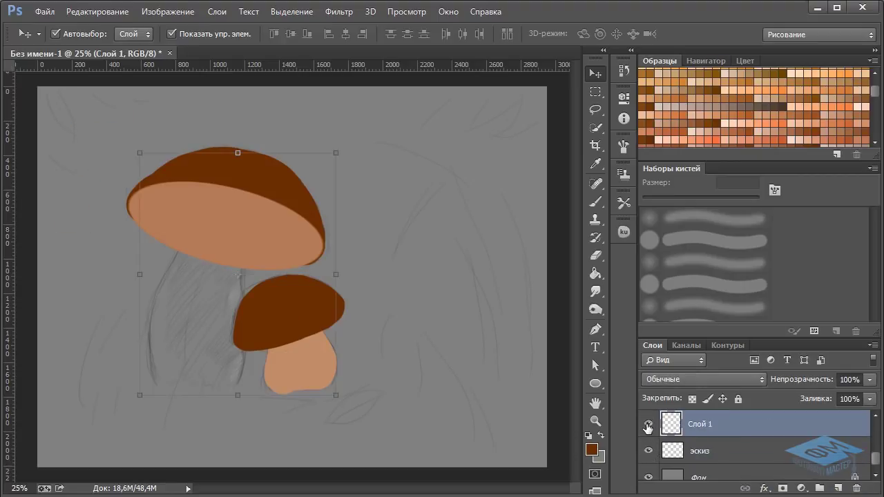
left_click(648, 424)
left_click_drag(783, 428, 857, 488)
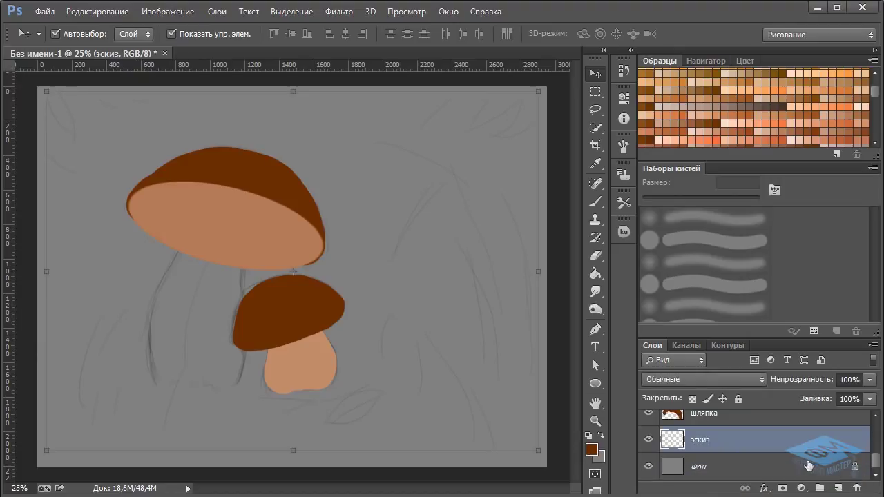
Hide the эскиз sketch layer and make the large stem's ножка layer visible again.
left_click(648, 440)
left_click_drag(876, 466, 871, 428)
left_click(648, 473)
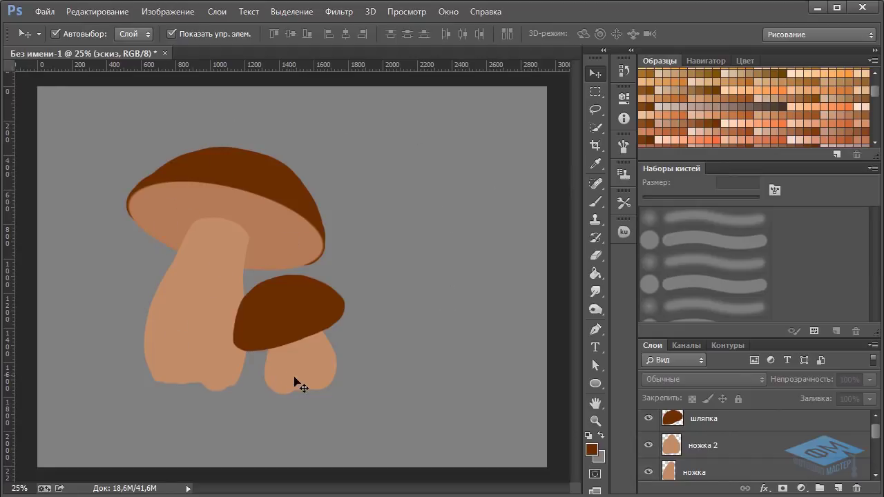
Add a new layer above эскиз and set the brush to 10% opacity, 343 px size and 0% hardness.
left_click_drag(878, 439, 869, 469)
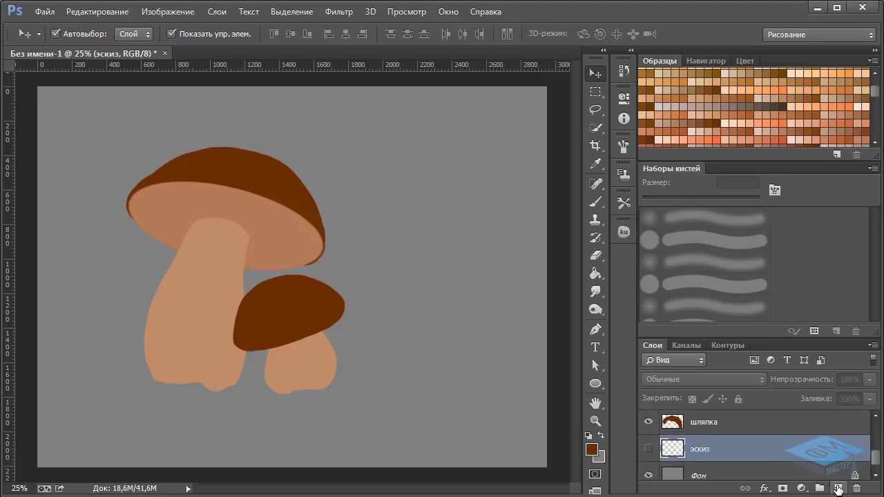
left_click(838, 489)
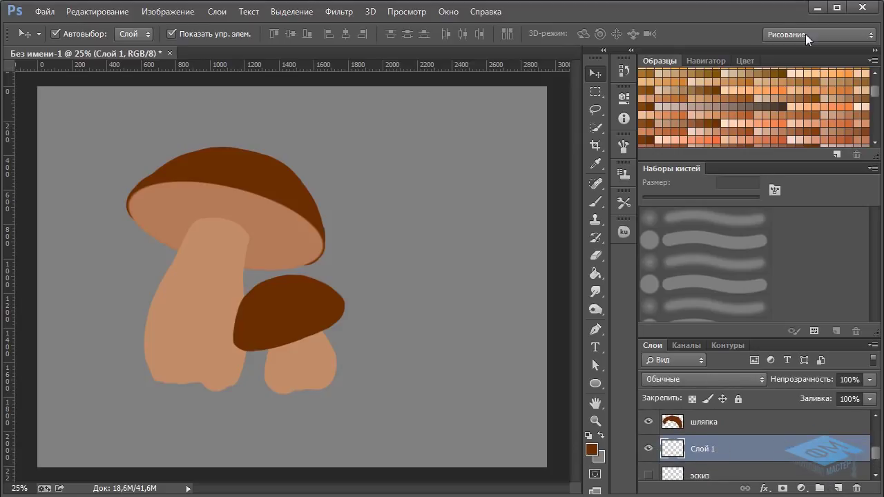
left_click(597, 202)
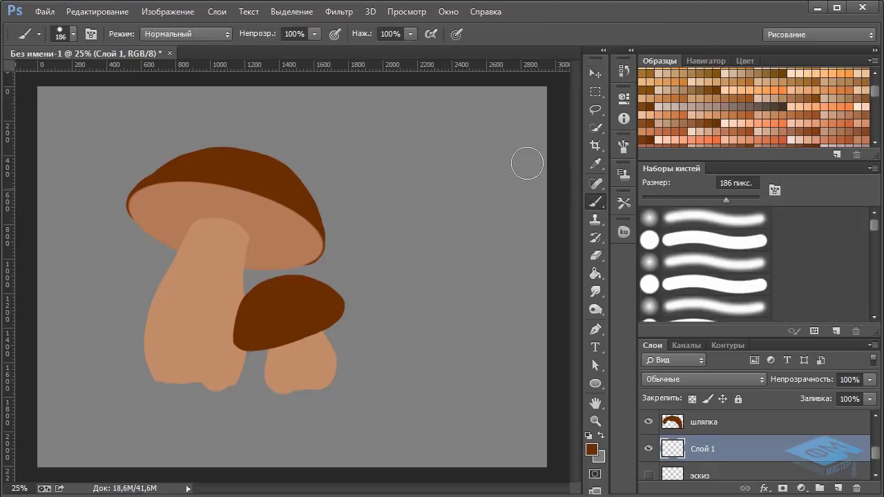
left_click_drag(316, 33, 251, 50)
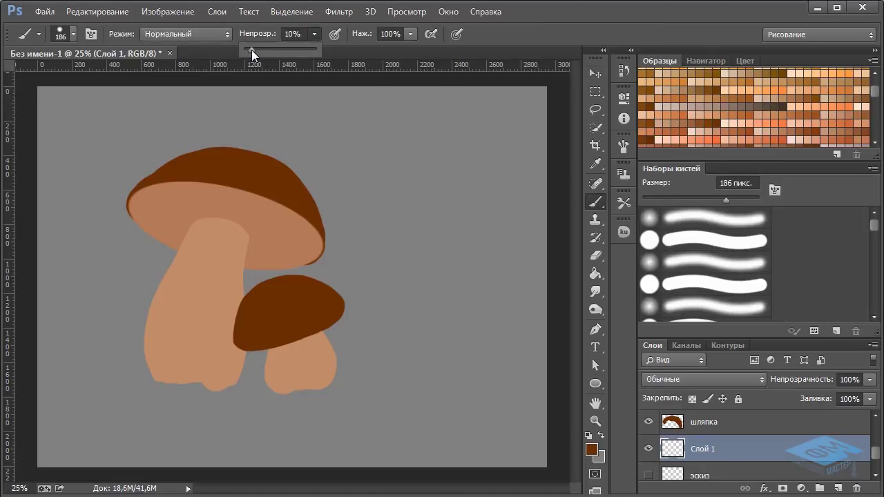
right_click(400, 199)
left_click(552, 233)
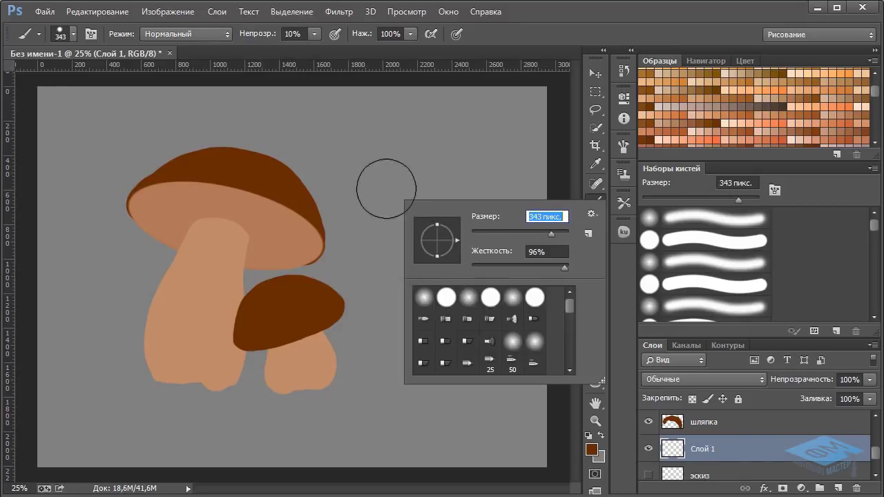
left_click_drag(481, 266, 472, 268)
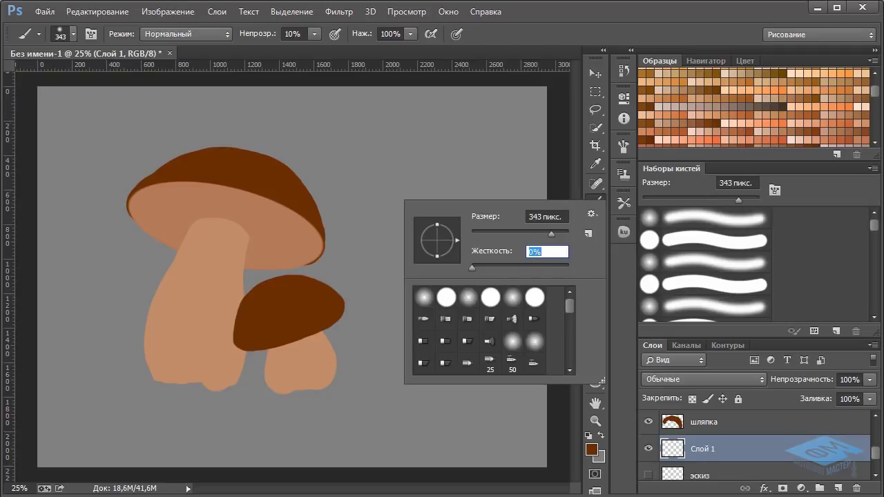
Choose a pale yellow and dab soft light patches on Слой 1 above and to the right of the large cap.
left_click_drag(877, 93, 878, 83)
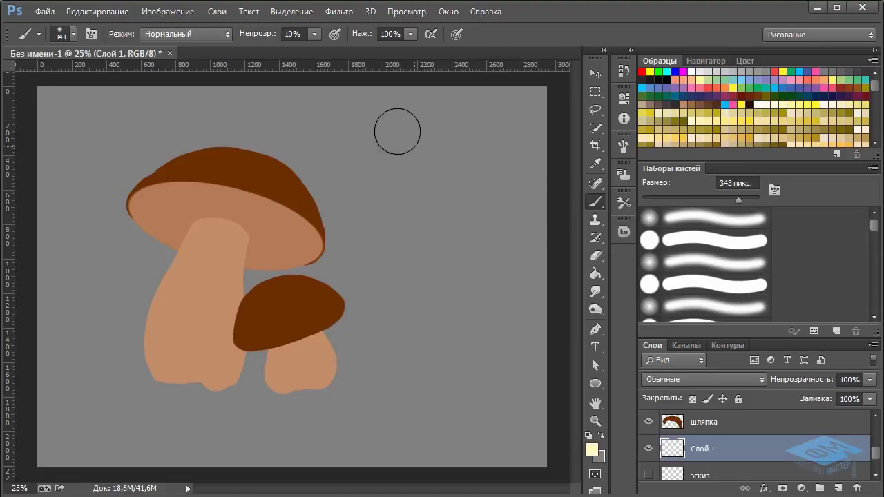
left_click(295, 152)
left_click(313, 185)
left_click(396, 155)
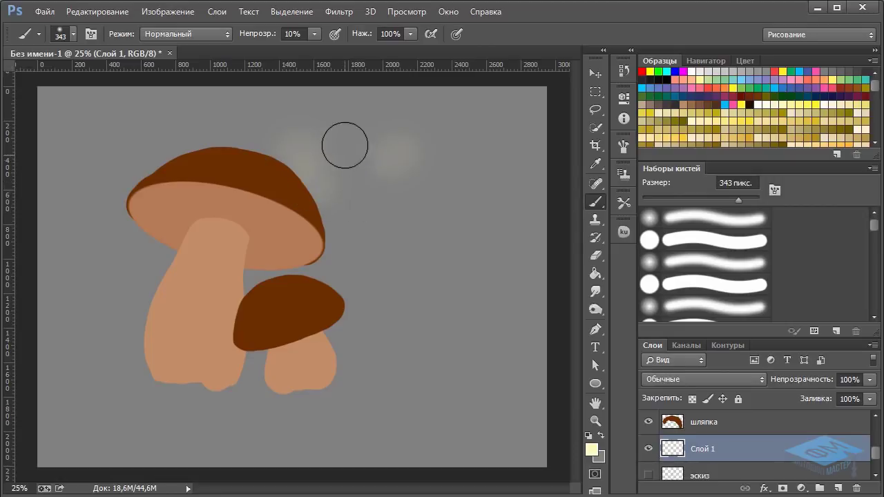
left_click(338, 132)
left_click(347, 212)
left_click(372, 168)
left_click(347, 169)
left_click(253, 132)
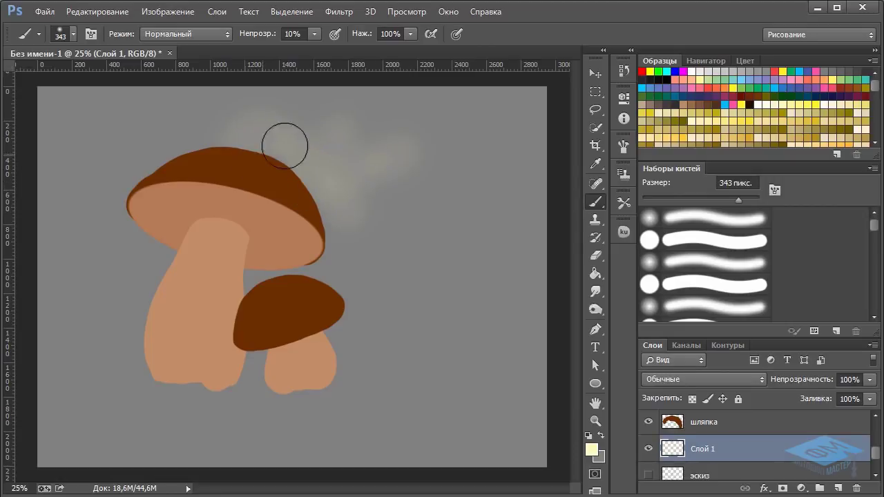
left_click(317, 116)
left_click(300, 161)
left_click(334, 171)
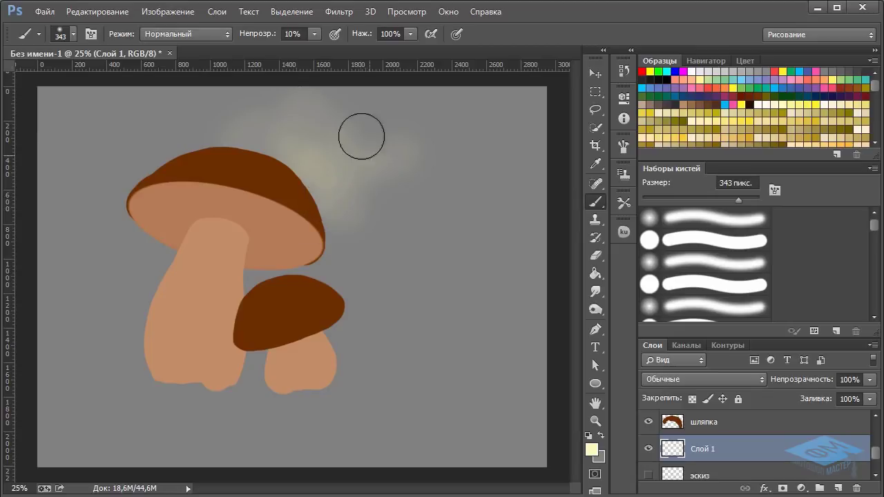
Extend the soft yellow glow around both mushrooms, across the upper and middle background on both sides.
mouse_move(361, 136)
left_mouse_down()
mouse_move(433, 136)
mouse_move(350, 224)
mouse_move(316, 215)
mouse_move(324, 196)
mouse_move(326, 236)
mouse_move(358, 241)
mouse_move(377, 199)
mouse_move(394, 263)
mouse_move(349, 256)
mouse_move(322, 197)
mouse_move(265, 158)
left_mouse_up()
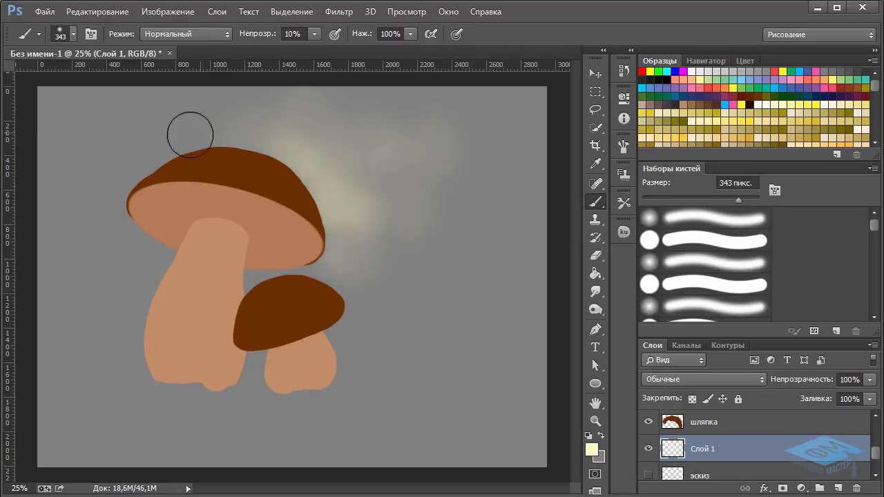
mouse_move(190, 135)
left_mouse_down()
mouse_move(247, 158)
mouse_move(340, 120)
mouse_move(354, 151)
mouse_move(344, 160)
mouse_move(292, 140)
mouse_move(253, 168)
mouse_move(353, 162)
mouse_move(366, 173)
mouse_move(443, 172)
mouse_move(427, 149)
mouse_move(460, 121)
mouse_move(456, 168)
mouse_move(477, 210)
mouse_move(437, 228)
mouse_move(407, 174)
mouse_move(396, 197)
mouse_move(410, 217)
mouse_move(370, 284)
mouse_move(337, 256)
mouse_move(362, 238)
left_mouse_up()
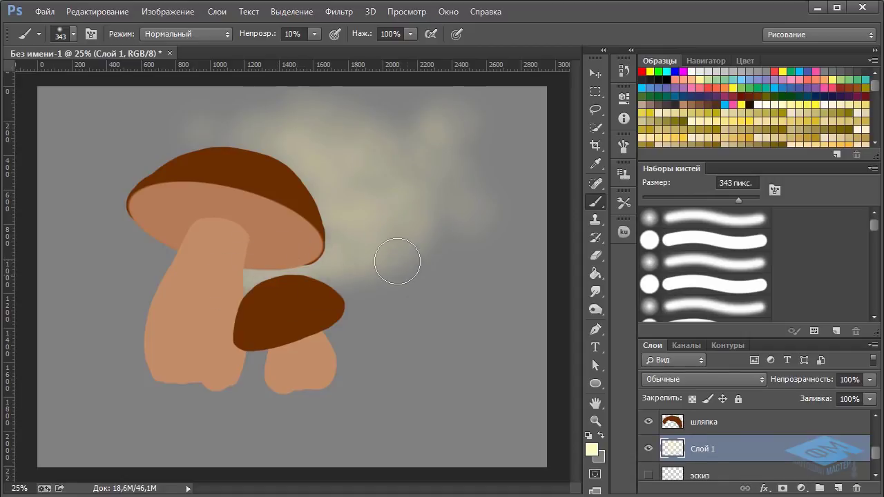
mouse_move(398, 262)
left_mouse_down()
mouse_move(337, 313)
mouse_move(372, 306)
mouse_move(421, 246)
mouse_move(435, 206)
mouse_move(409, 296)
mouse_move(389, 324)
mouse_move(337, 328)
mouse_move(352, 332)
mouse_move(413, 240)
mouse_move(460, 244)
mouse_move(393, 299)
mouse_move(427, 290)
mouse_move(218, 148)
mouse_move(183, 145)
mouse_move(159, 197)
mouse_move(207, 156)
mouse_move(212, 123)
mouse_move(234, 139)
mouse_move(287, 113)
mouse_move(215, 122)
mouse_move(171, 178)
mouse_move(144, 170)
mouse_move(234, 121)
mouse_move(162, 123)
mouse_move(147, 201)
mouse_move(125, 250)
mouse_move(200, 248)
mouse_move(184, 231)
mouse_move(140, 273)
mouse_move(148, 231)
mouse_move(172, 275)
mouse_move(177, 244)
mouse_move(173, 281)
mouse_move(148, 311)
mouse_move(103, 287)
mouse_move(99, 297)
mouse_move(125, 195)
mouse_move(109, 200)
mouse_move(110, 179)
mouse_move(210, 149)
mouse_move(176, 189)
mouse_move(181, 258)
mouse_move(88, 280)
mouse_move(136, 280)
mouse_move(201, 206)
mouse_move(171, 144)
mouse_move(146, 126)
mouse_move(174, 146)
mouse_move(179, 174)
mouse_move(171, 261)
mouse_move(151, 254)
mouse_move(176, 273)
mouse_move(192, 254)
mouse_move(151, 306)
mouse_move(147, 331)
mouse_move(120, 320)
mouse_move(243, 284)
mouse_move(271, 265)
mouse_move(285, 282)
mouse_move(282, 274)
mouse_move(357, 228)
mouse_move(333, 194)
mouse_move(358, 231)
mouse_move(358, 191)
mouse_move(365, 219)
mouse_move(399, 184)
mouse_move(381, 170)
mouse_move(304, 205)
mouse_move(337, 153)
mouse_move(272, 139)
mouse_move(323, 170)
mouse_move(256, 151)
mouse_move(197, 173)
mouse_move(394, 247)
mouse_move(353, 270)
mouse_move(424, 275)
mouse_move(464, 197)
mouse_move(422, 328)
mouse_move(299, 355)
mouse_move(453, 176)
mouse_move(423, 238)
left_mouse_up()
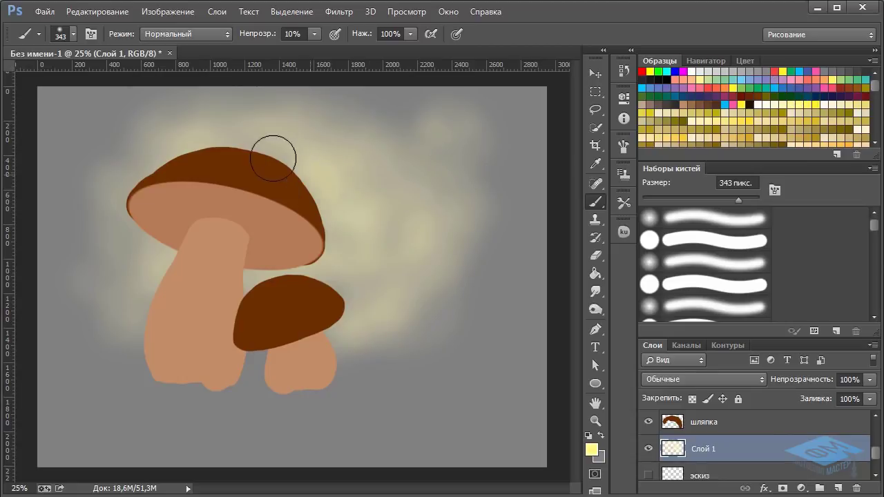
mouse_move(340, 214)
left_mouse_down()
mouse_move(423, 138)
mouse_move(446, 140)
mouse_move(399, 136)
mouse_move(346, 115)
mouse_move(298, 131)
mouse_move(368, 114)
mouse_move(403, 132)
mouse_move(176, 122)
mouse_move(111, 153)
mouse_move(108, 192)
mouse_move(101, 139)
mouse_move(111, 163)
mouse_move(85, 214)
mouse_move(112, 236)
mouse_move(90, 135)
mouse_move(143, 118)
mouse_move(185, 126)
mouse_move(134, 204)
left_mouse_up()
mouse_move(513, 147)
left_mouse_down()
mouse_move(451, 142)
mouse_move(390, 98)
mouse_move(358, 105)
mouse_move(419, 130)
mouse_move(292, 102)
mouse_move(212, 100)
mouse_move(140, 114)
left_mouse_up()
mouse_move(511, 201)
left_mouse_down()
mouse_move(410, 168)
mouse_move(451, 186)
mouse_move(442, 157)
mouse_move(468, 201)
mouse_move(478, 246)
mouse_move(478, 214)
mouse_move(442, 296)
mouse_move(407, 294)
mouse_move(426, 186)
mouse_move(471, 145)
mouse_move(488, 150)
mouse_move(480, 283)
mouse_move(372, 328)
mouse_move(149, 155)
mouse_move(122, 147)
mouse_move(72, 218)
mouse_move(250, 406)
left_mouse_up()
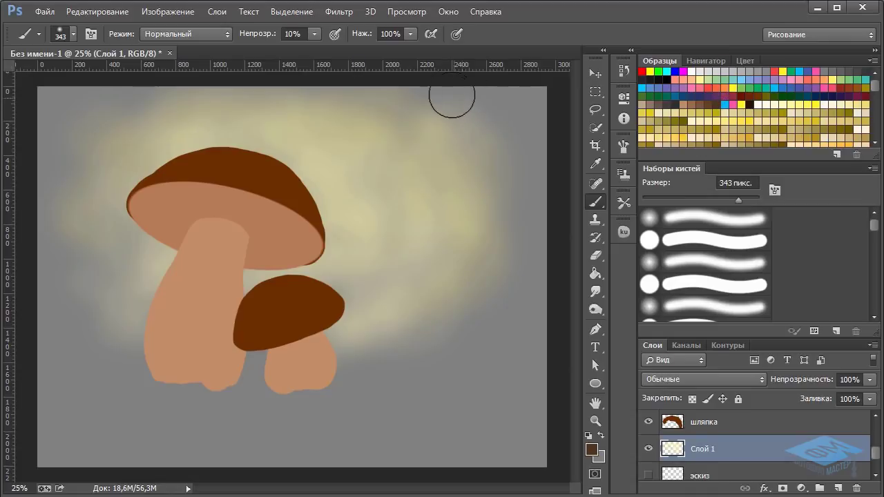
Paint soft dark brown shading along the background's top and side edges, framing the yellow glow.
left_click_drag(534, 102, 518, 147)
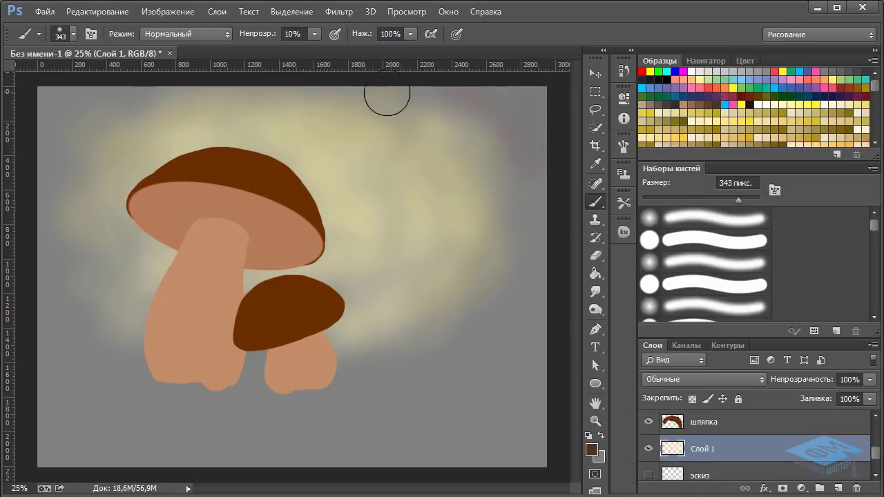
mouse_move(387, 96)
left_mouse_down()
mouse_move(432, 143)
mouse_move(541, 184)
mouse_move(509, 188)
mouse_move(527, 226)
mouse_move(531, 118)
mouse_move(538, 233)
left_mouse_up()
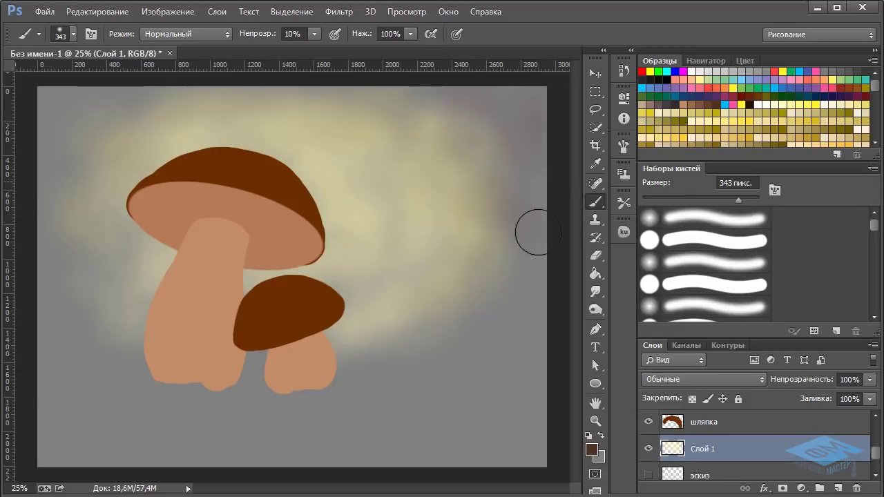
mouse_move(355, 91)
left_mouse_down()
mouse_move(476, 111)
mouse_move(500, 137)
left_mouse_up()
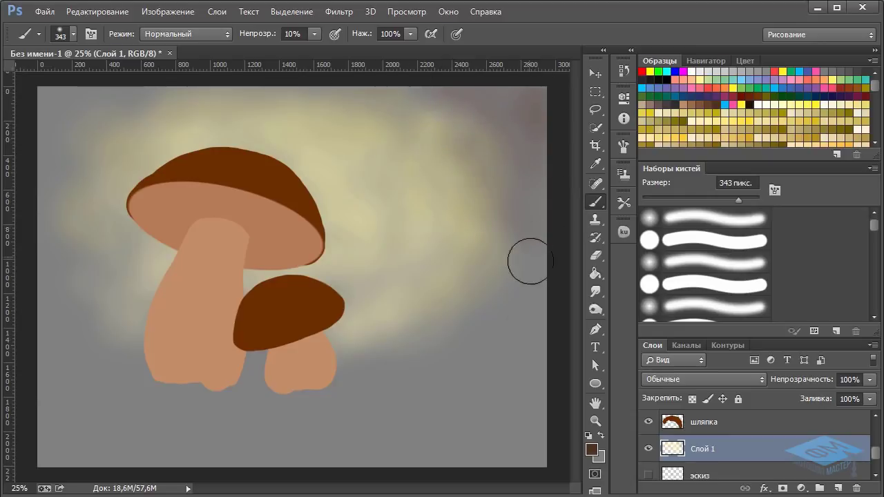
mouse_move(531, 261)
left_mouse_down()
mouse_move(490, 249)
mouse_move(442, 259)
mouse_move(532, 229)
mouse_move(468, 329)
mouse_move(328, 357)
mouse_move(412, 353)
mouse_move(344, 374)
mouse_move(216, 384)
mouse_move(488, 380)
mouse_move(289, 365)
mouse_move(245, 374)
mouse_move(293, 379)
mouse_move(149, 371)
mouse_move(64, 337)
mouse_move(163, 368)
mouse_move(68, 386)
mouse_move(66, 299)
mouse_move(81, 265)
mouse_move(44, 230)
mouse_move(87, 81)
mouse_move(101, 89)
mouse_move(49, 138)
mouse_move(125, 89)
mouse_move(68, 79)
mouse_move(23, 119)
mouse_move(39, 117)
mouse_move(45, 96)
mouse_move(31, 168)
mouse_move(109, 85)
mouse_move(32, 111)
mouse_move(166, 98)
mouse_move(69, 141)
mouse_move(29, 246)
left_mouse_up()
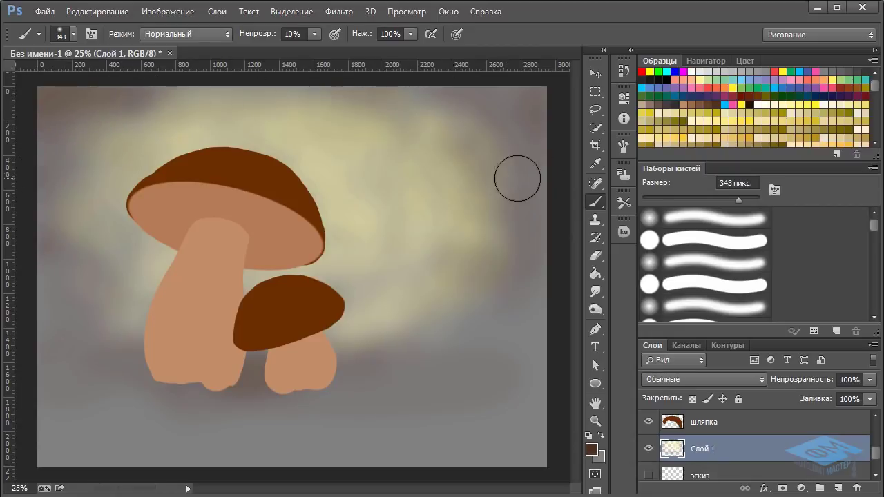
mouse_move(496, 152)
left_mouse_down()
mouse_move(476, 208)
mouse_move(531, 105)
mouse_move(541, 212)
mouse_move(538, 338)
left_mouse_up()
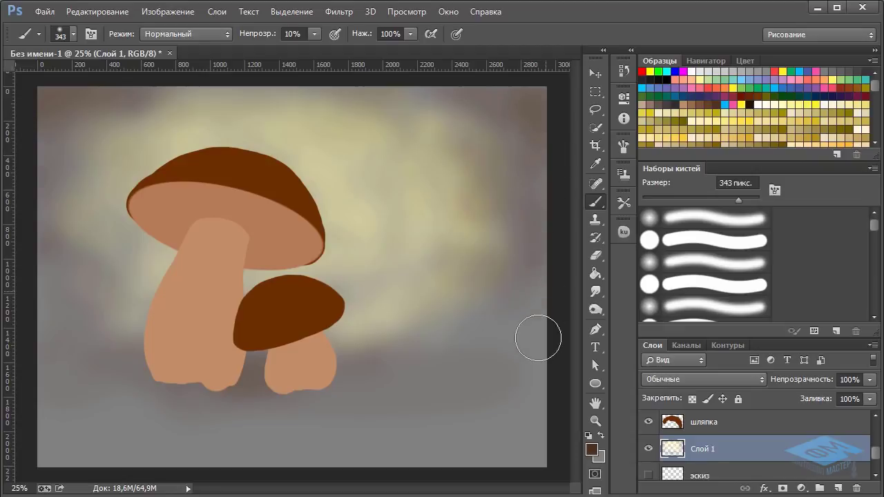
mouse_move(529, 106)
left_mouse_down()
mouse_move(483, 80)
mouse_move(562, 149)
mouse_move(517, 426)
mouse_move(536, 418)
mouse_move(472, 453)
mouse_move(487, 385)
mouse_move(503, 452)
mouse_move(519, 395)
mouse_move(538, 465)
mouse_move(549, 386)
mouse_move(529, 472)
mouse_move(529, 384)
mouse_move(500, 319)
left_mouse_up()
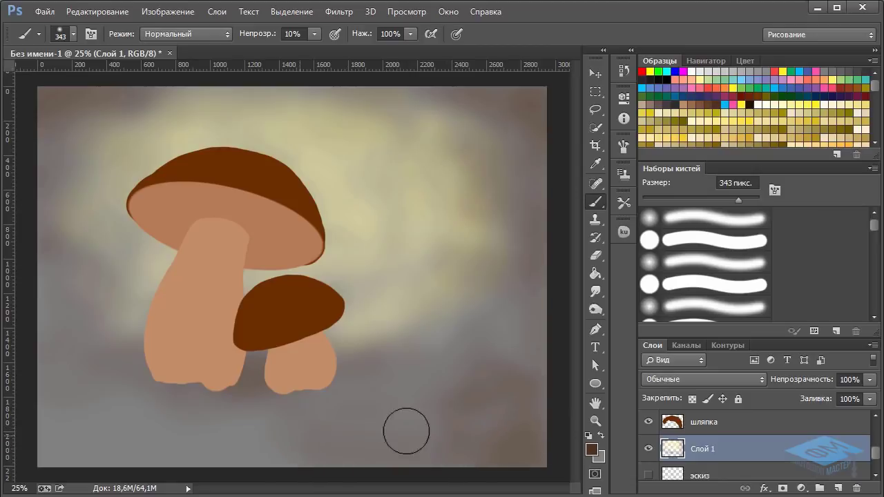
Cover the lower background with soft dark brown strokes as ground, darkening it beneath the mushroom stems.
left_click_drag(530, 396, 534, 438)
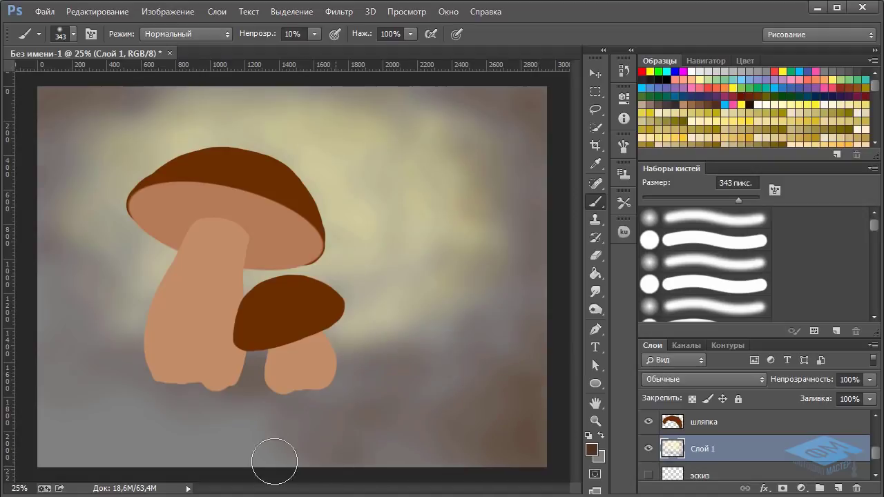
mouse_move(332, 444)
left_mouse_down()
mouse_move(212, 439)
mouse_move(54, 414)
mouse_move(225, 452)
mouse_move(386, 451)
mouse_move(409, 463)
mouse_move(237, 416)
mouse_move(78, 435)
left_mouse_up()
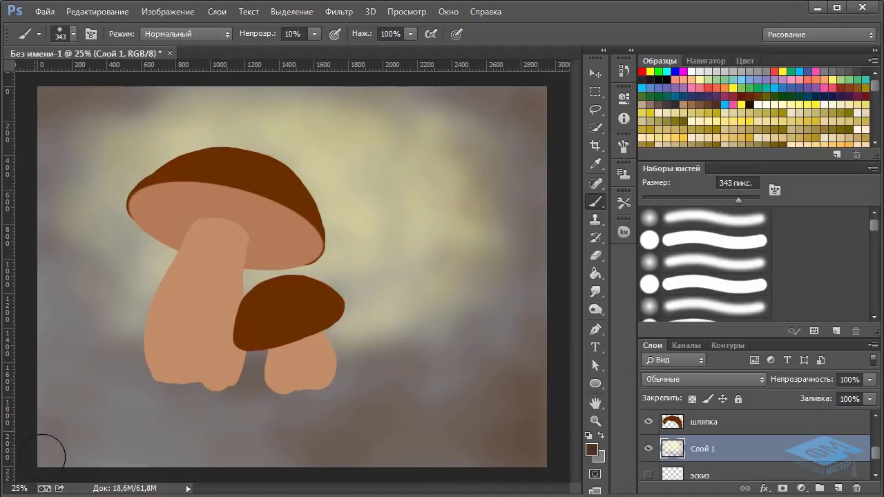
mouse_move(191, 445)
left_mouse_down()
mouse_move(166, 404)
mouse_move(213, 391)
mouse_move(184, 387)
mouse_move(248, 399)
mouse_move(188, 378)
left_mouse_up()
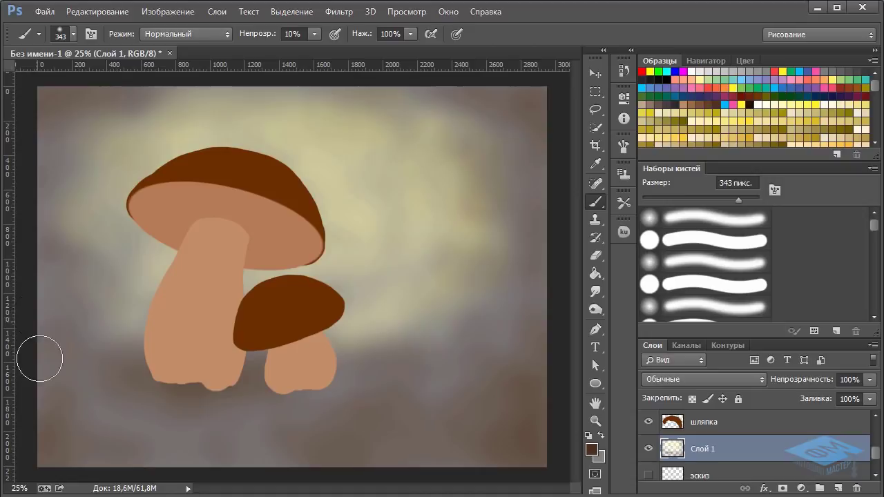
mouse_move(44, 246)
left_mouse_down()
mouse_move(78, 255)
mouse_move(65, 205)
mouse_move(72, 349)
mouse_move(91, 406)
mouse_move(216, 420)
left_mouse_up()
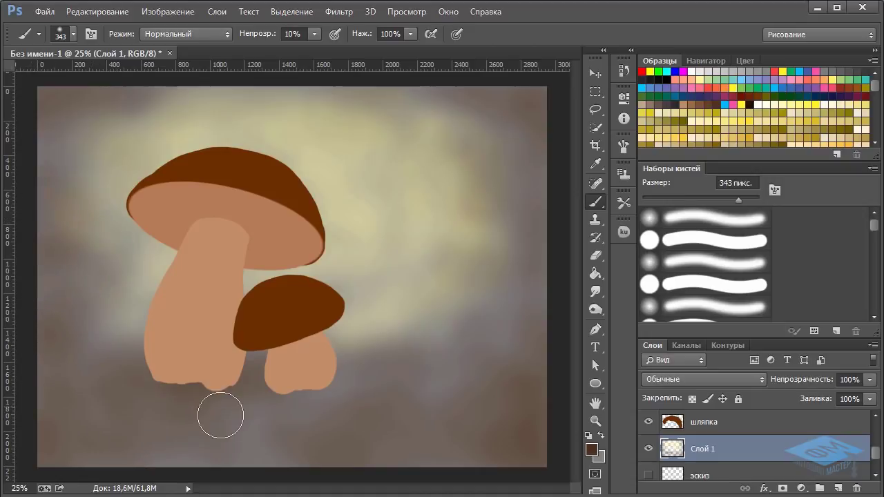
mouse_move(133, 415)
left_mouse_down()
mouse_move(341, 379)
mouse_move(303, 383)
left_mouse_up()
mouse_move(114, 389)
left_mouse_down()
mouse_move(365, 379)
mouse_move(422, 396)
mouse_move(320, 395)
mouse_move(467, 364)
mouse_move(476, 370)
mouse_move(426, 326)
mouse_move(369, 371)
mouse_move(480, 335)
left_mouse_up()
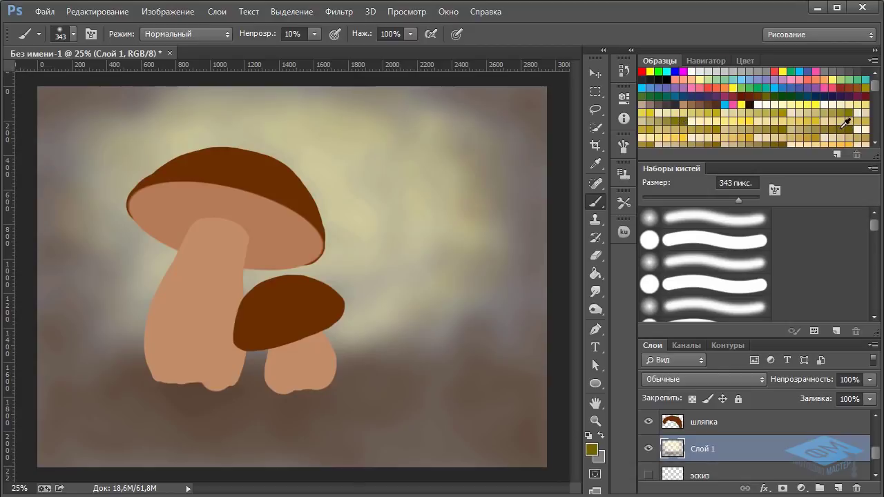
Paint soft dark olive (#4c4207) patches over the background's corners, side edges and top edge.
left_click(591, 450)
left_click(586, 321)
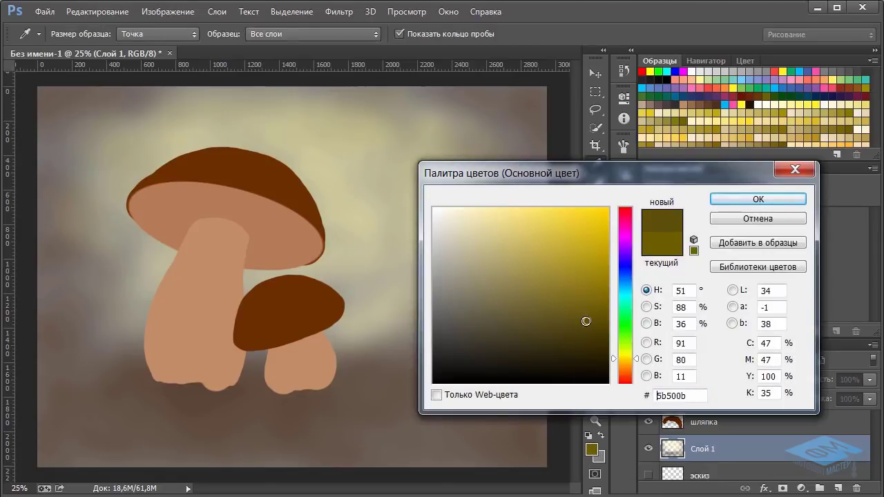
left_click(592, 330)
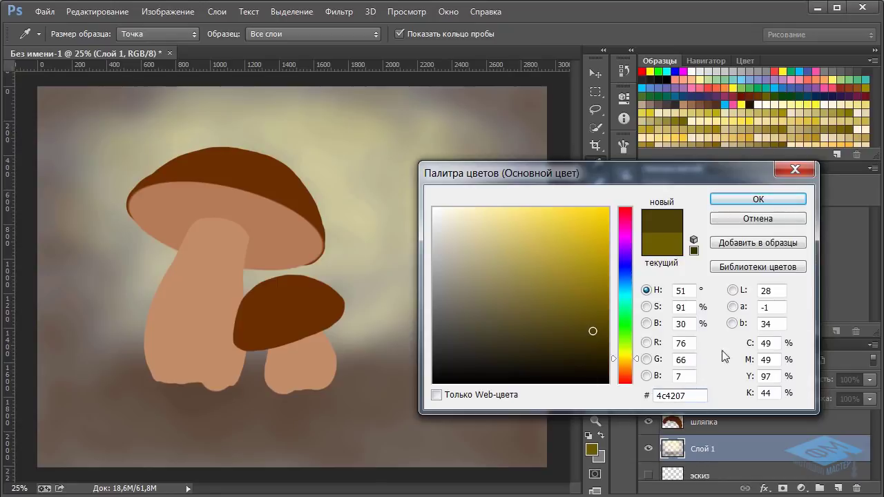
left_click(744, 200)
key("b")
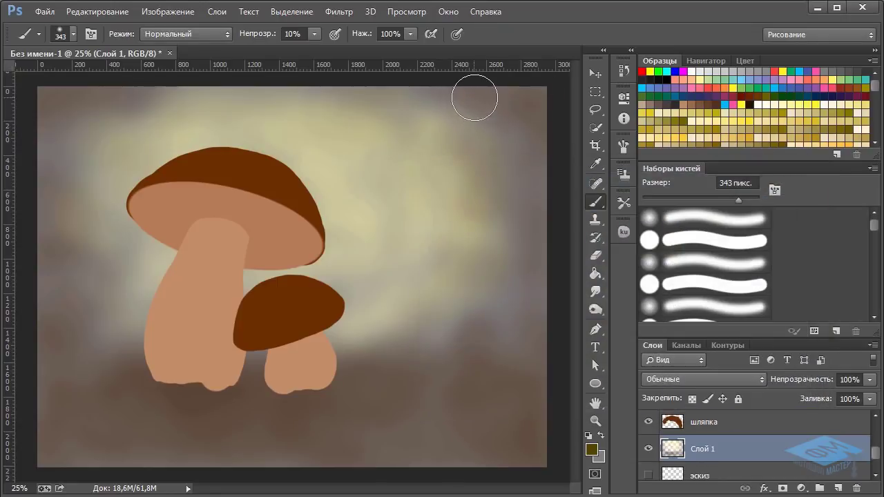
mouse_move(527, 137)
left_mouse_down()
mouse_move(480, 149)
mouse_move(509, 176)
mouse_move(536, 171)
mouse_move(396, 89)
mouse_move(393, 128)
mouse_move(453, 105)
mouse_move(466, 130)
mouse_move(406, 153)
mouse_move(447, 148)
mouse_move(499, 203)
mouse_move(534, 160)
mouse_move(533, 205)
mouse_move(529, 106)
mouse_move(522, 176)
mouse_move(537, 279)
mouse_move(509, 332)
mouse_move(513, 269)
mouse_move(502, 350)
mouse_move(500, 250)
mouse_move(523, 277)
left_mouse_up()
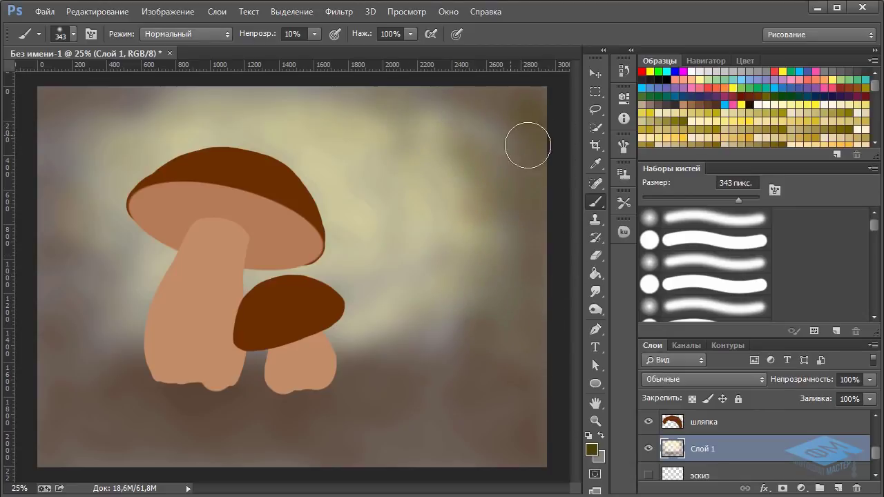
left_click_drag(422, 312, 506, 376)
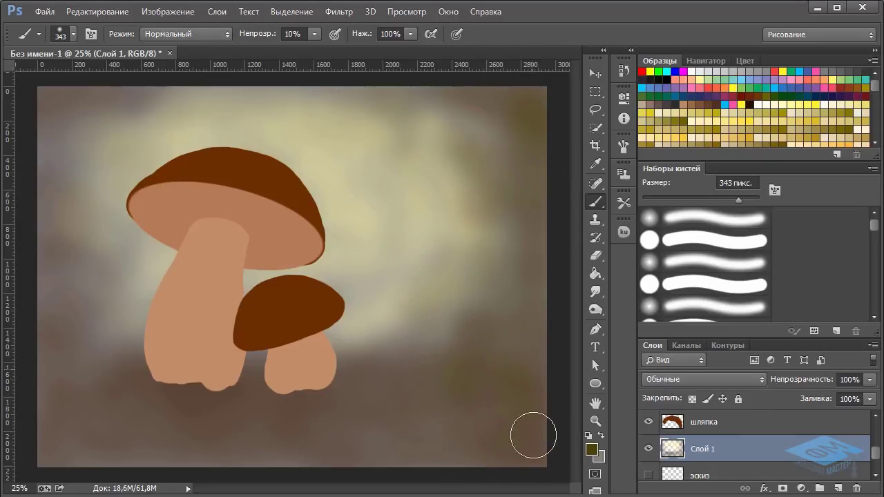
left_click_drag(36, 384, 40, 404)
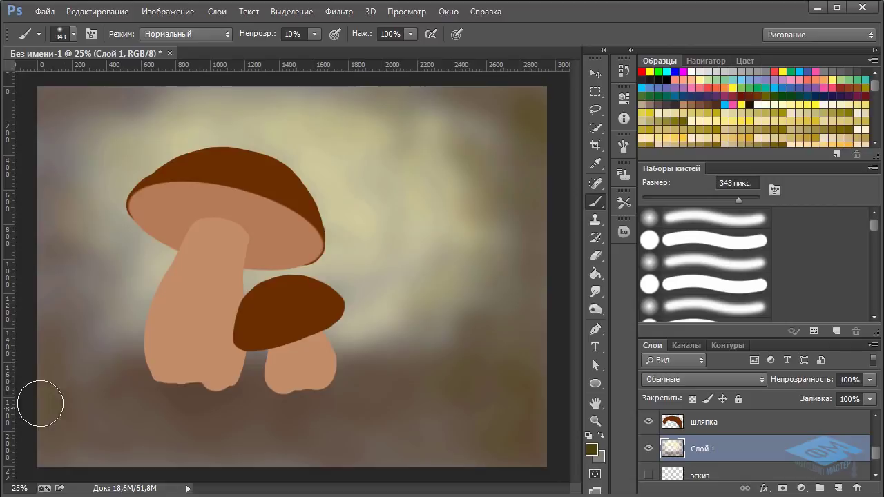
mouse_move(101, 379)
left_mouse_down()
mouse_move(42, 230)
mouse_move(83, 282)
mouse_move(132, 316)
left_mouse_up()
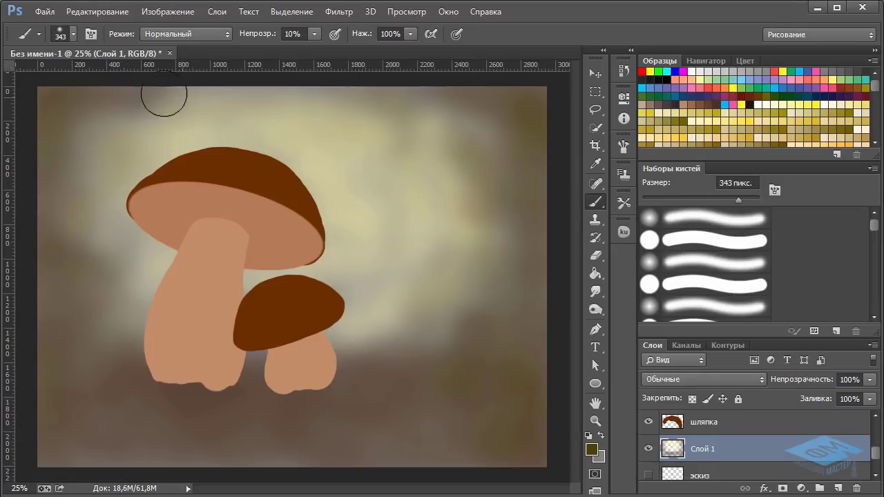
left_click_drag(163, 97, 238, 98)
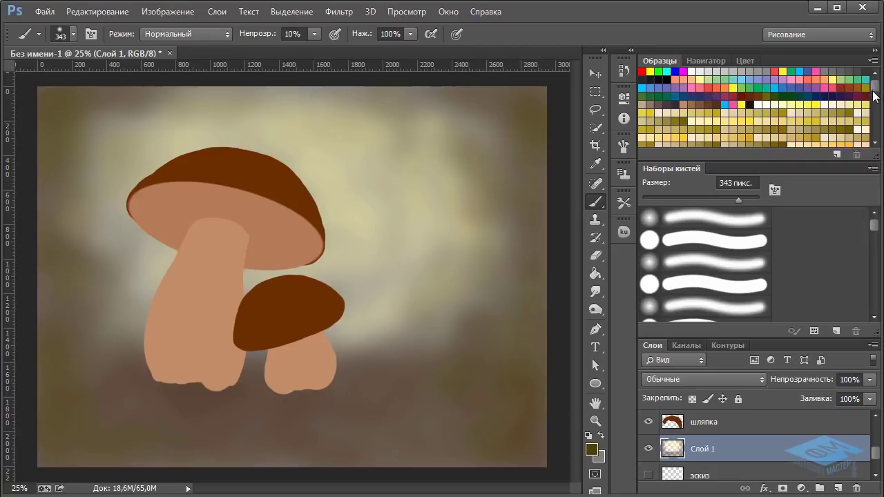
Paint soft orange-brown (#bb7017) accents along the background's edges and at the right side of the yellow glow.
mouse_move(873, 91)
left_mouse_down()
mouse_move(875, 103)
mouse_move(880, 97)
left_mouse_up()
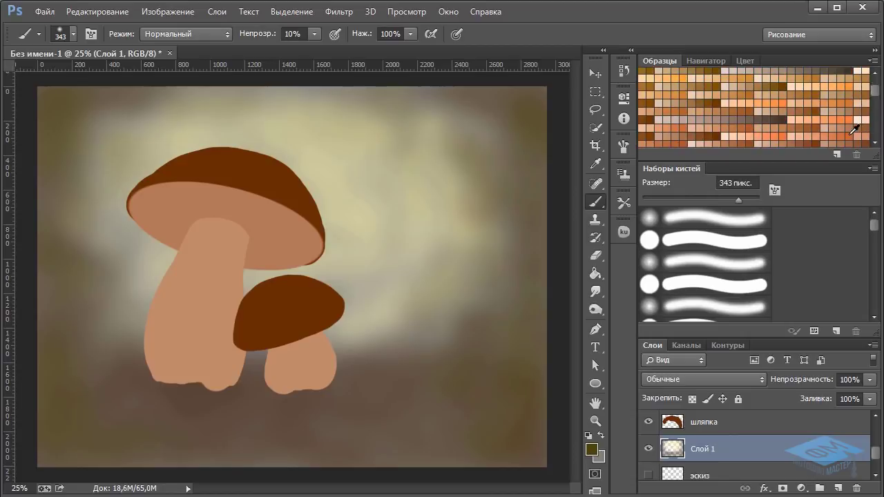
left_click(851, 133)
left_click(592, 449)
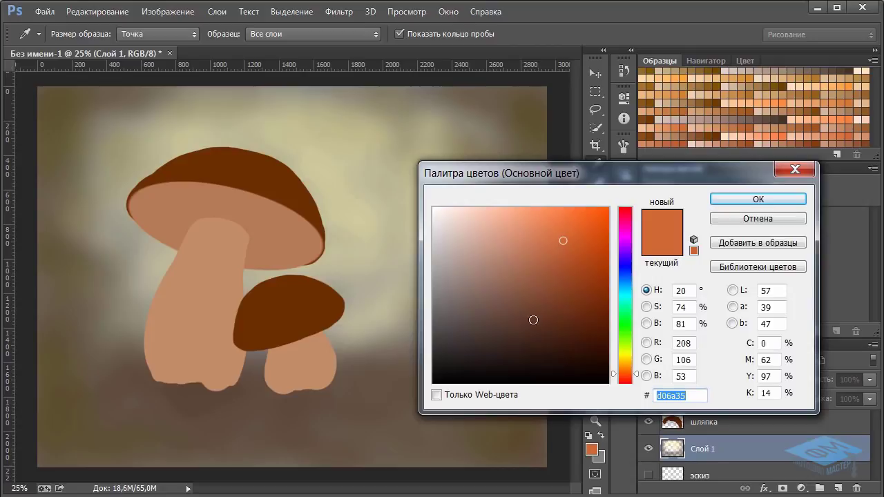
left_click(580, 281)
left_click_drag(562, 265, 550, 267)
left_click(567, 255)
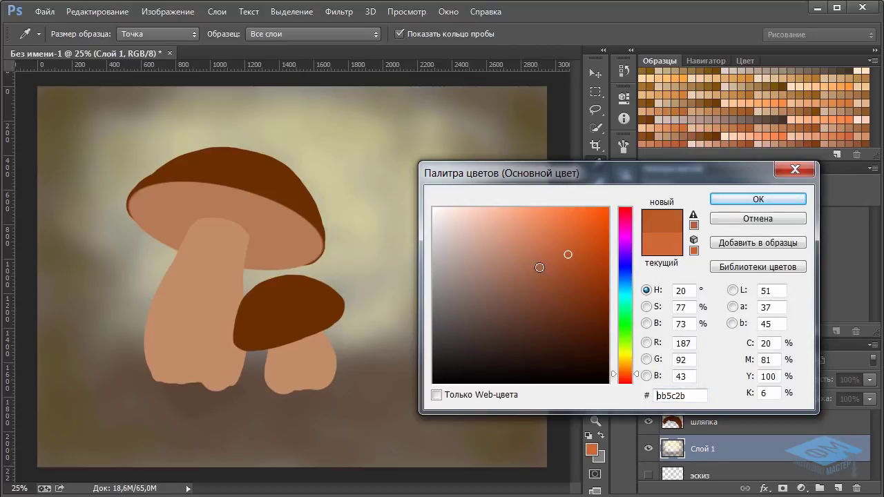
left_click_drag(636, 374, 632, 368)
mouse_move(583, 274)
left_mouse_down()
mouse_move(583, 300)
mouse_move(573, 269)
mouse_move(586, 254)
left_mouse_up()
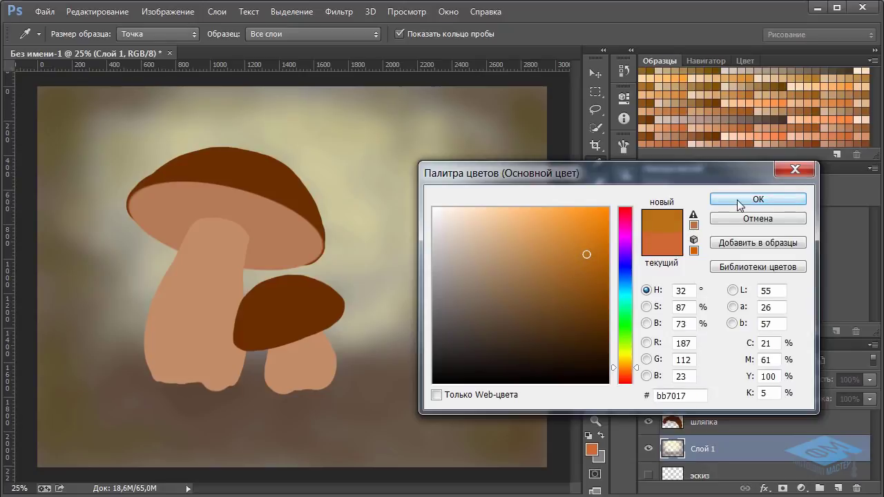
left_click(757, 199)
key("b")
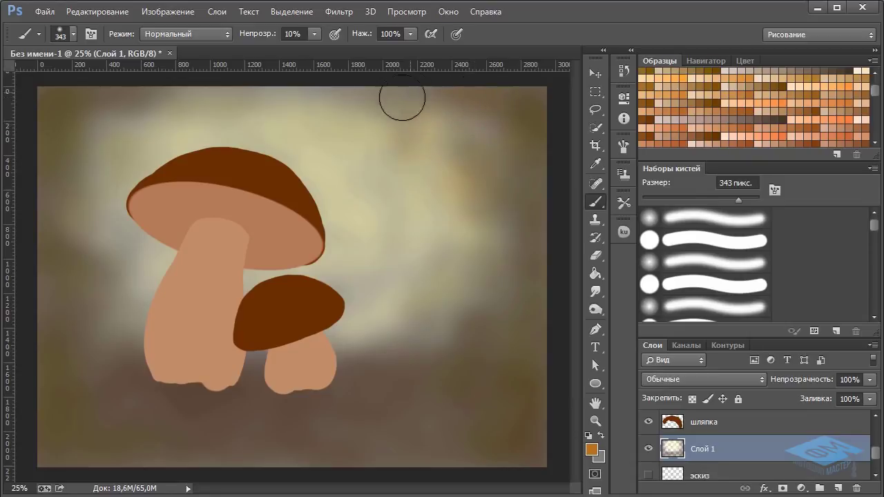
mouse_move(484, 213)
left_mouse_down()
mouse_move(444, 254)
mouse_move(529, 244)
mouse_move(546, 192)
mouse_move(525, 284)
mouse_move(443, 340)
left_mouse_up()
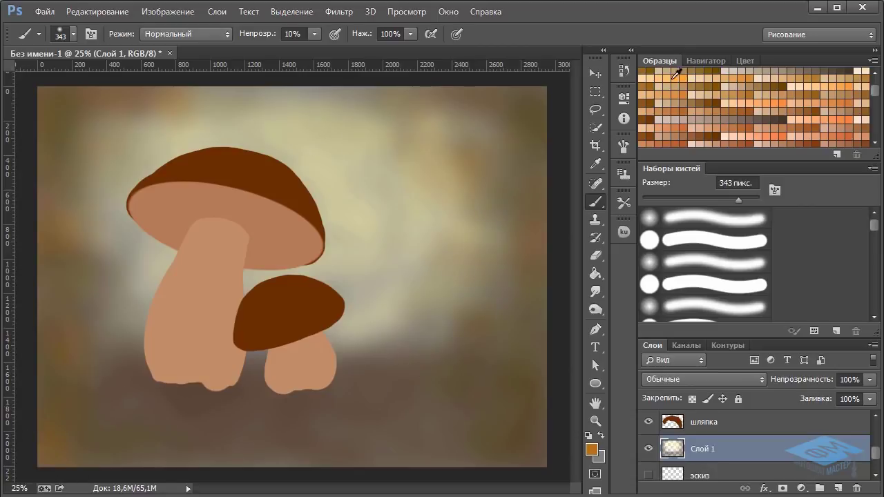
Paint soft olive (#898120) patches over the background's upper corners and side edges with the large soft brush.
scroll(872, 98, "up", 5)
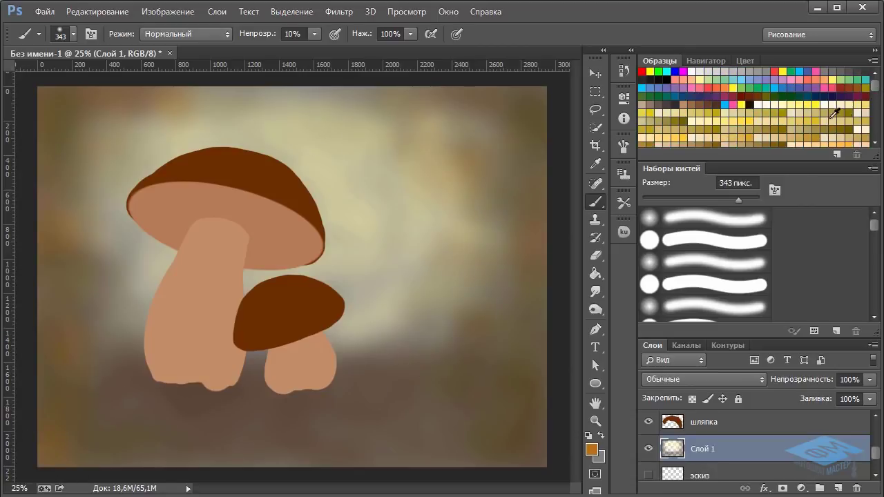
left_click(783, 123)
left_click(591, 451)
left_click(580, 284)
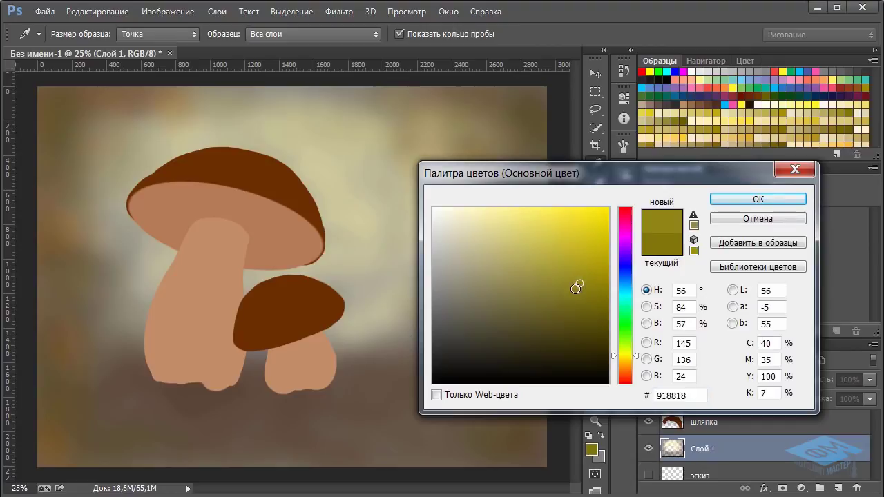
mouse_move(572, 292)
left_mouse_down()
mouse_move(581, 290)
mouse_move(562, 288)
mouse_move(563, 298)
mouse_move(574, 291)
left_mouse_up()
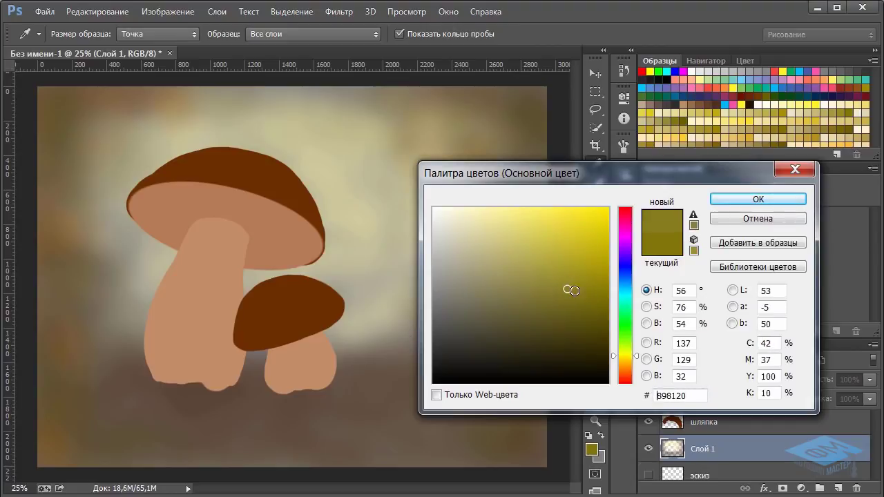
left_click(726, 200)
key("b")
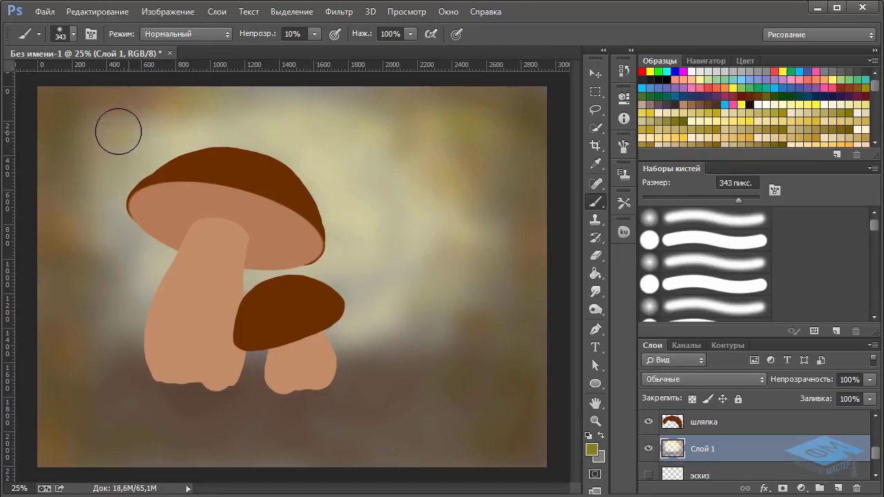
mouse_move(98, 185)
left_mouse_down()
mouse_move(72, 210)
mouse_move(55, 283)
left_mouse_up()
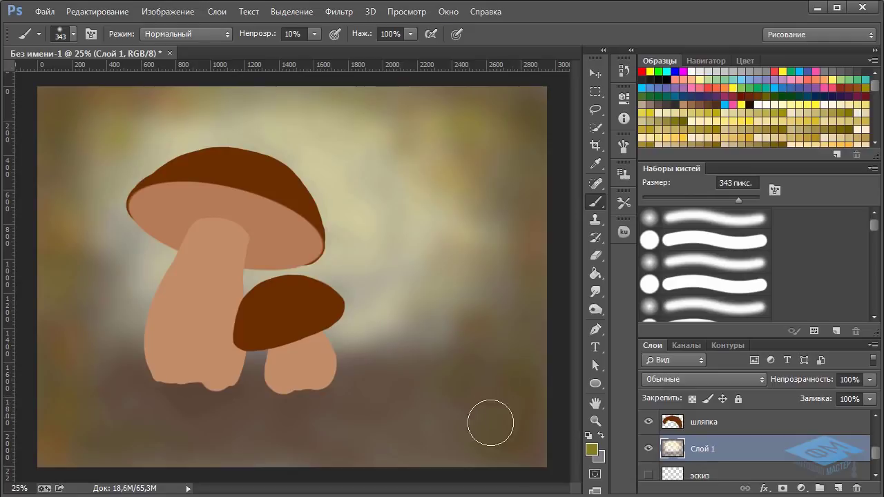
Add a new layer above the background and set up a 33 px soft brush with size controlled by pen pressure.
left_click(836, 490)
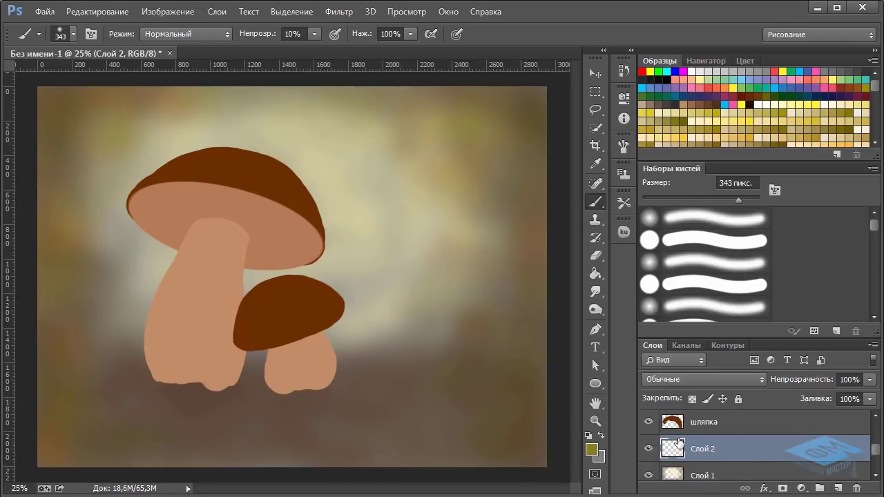
left_click(623, 147)
left_click(322, 115)
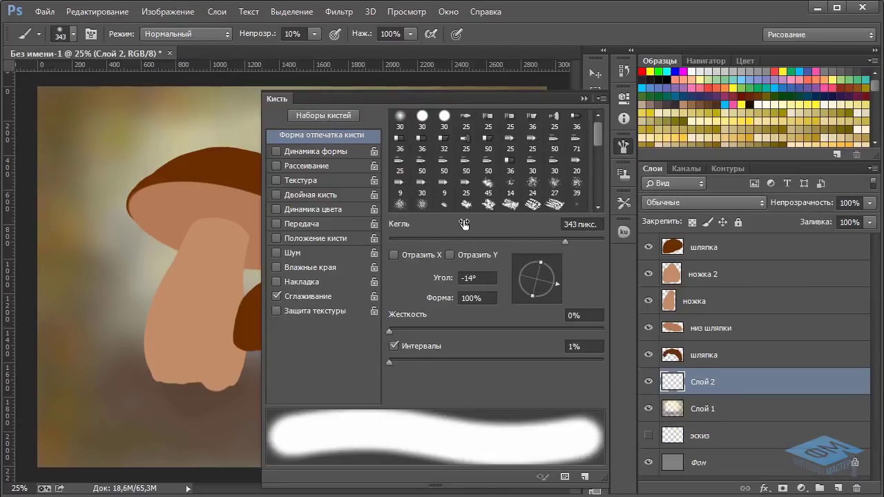
left_click(408, 240)
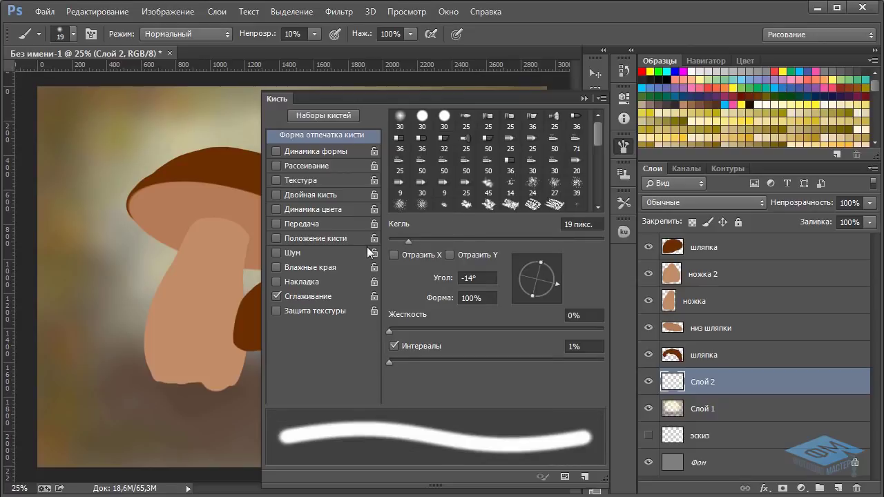
left_click(420, 240)
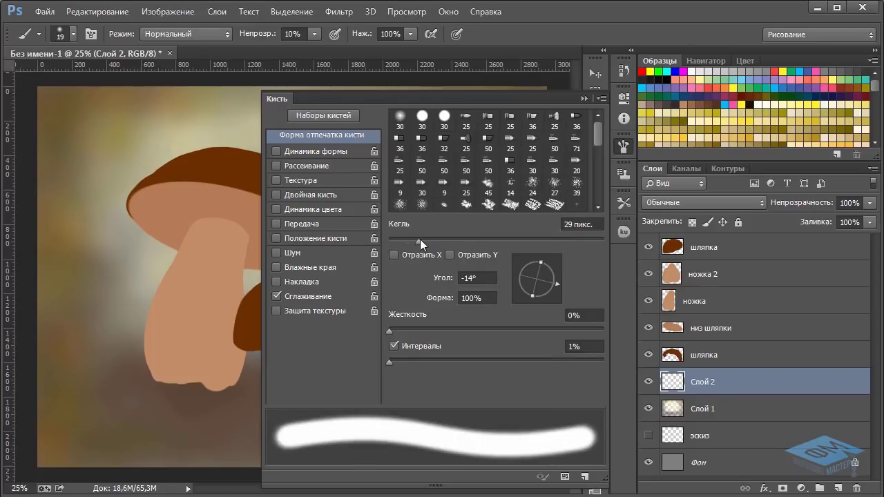
left_click_drag(420, 241, 423, 241)
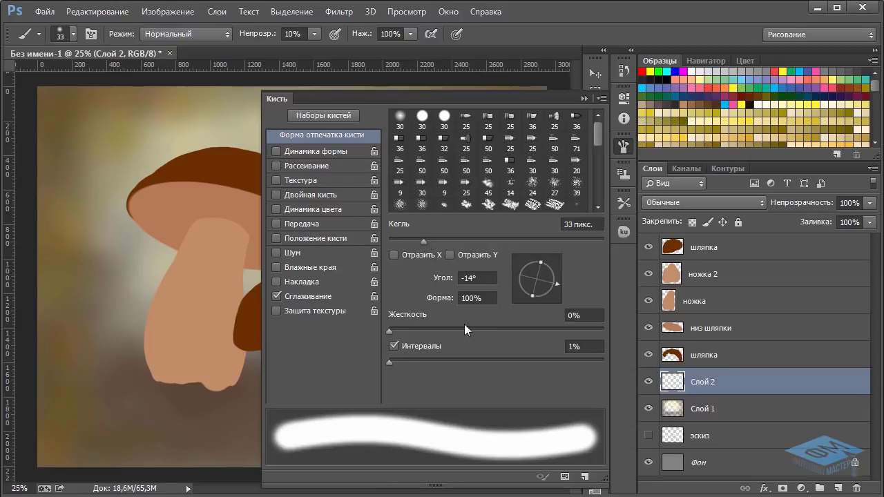
left_click(298, 149)
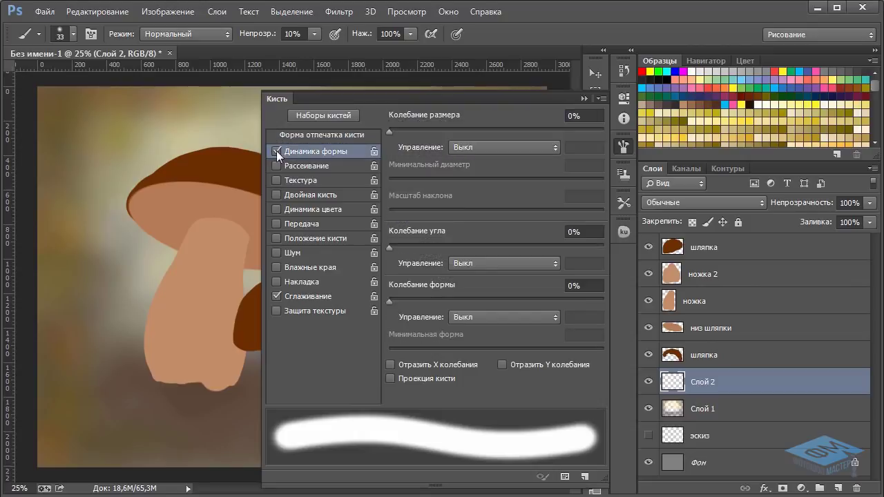
left_click(456, 34)
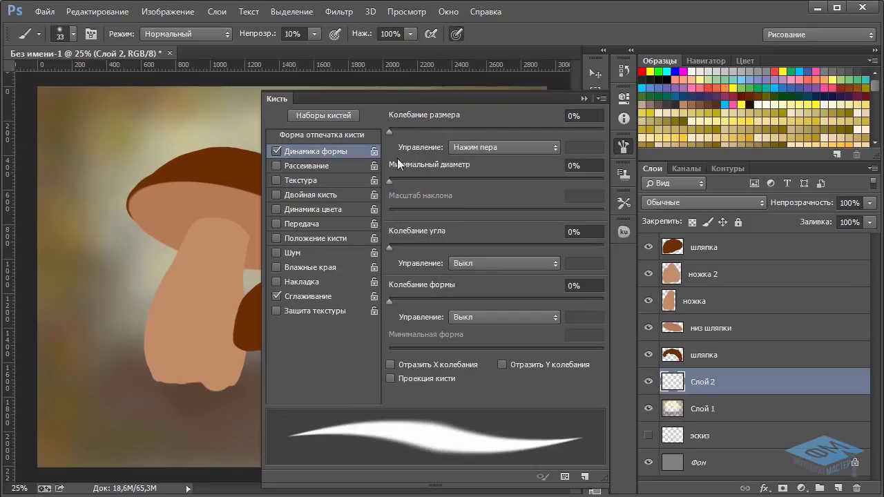
left_click(584, 98)
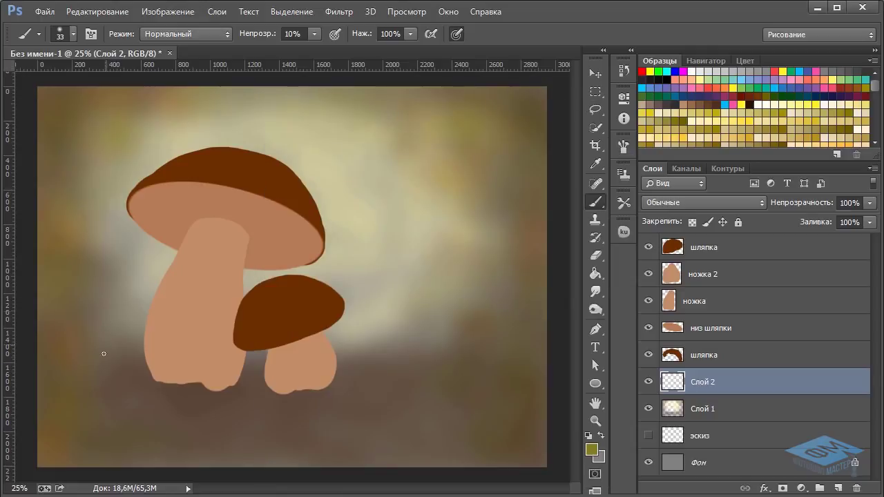
Paint thin curved grass blades left of the large mushroom, switching to a darker olive and 33% brush opacity.
left_click_drag(92, 369, 123, 299)
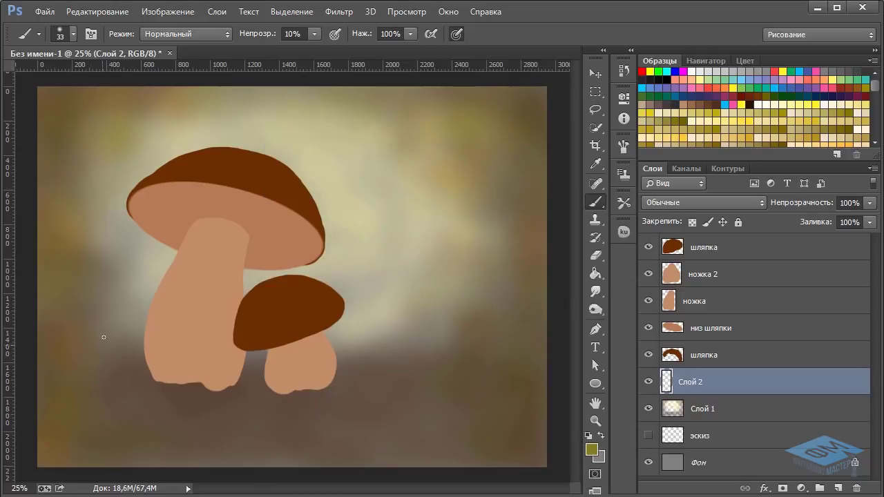
left_click_drag(104, 337, 120, 294)
left_click(687, 117)
left_click_drag(103, 295, 145, 228)
left_click(315, 34)
left_click(332, 49)
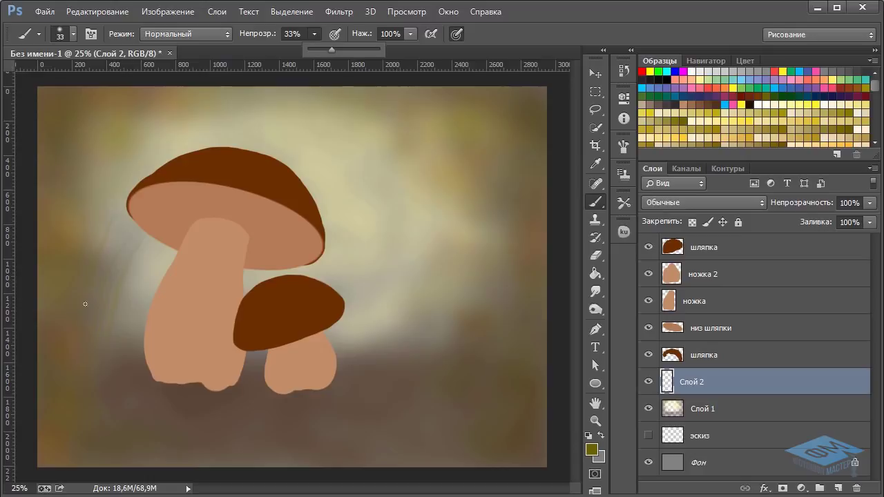
left_click_drag(83, 300, 112, 183)
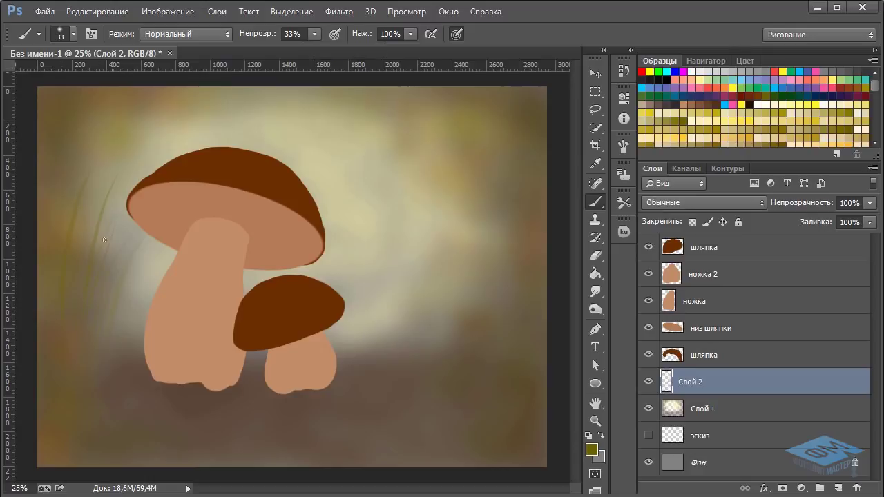
left_click_drag(90, 231, 132, 157)
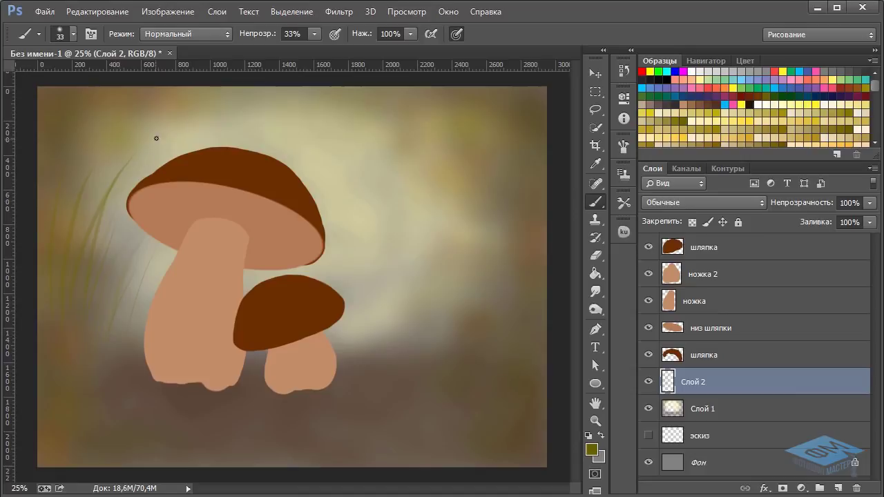
left_click_drag(81, 324, 173, 170)
Lower the brush opacity to 26% and paint curved olive grass blades in the background right of the mushrooms.
left_click_drag(391, 332, 371, 231)
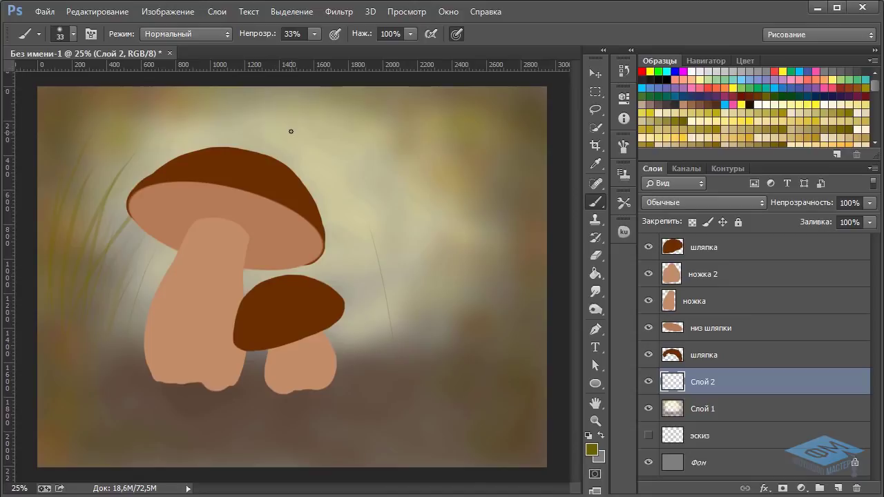
left_click(314, 34)
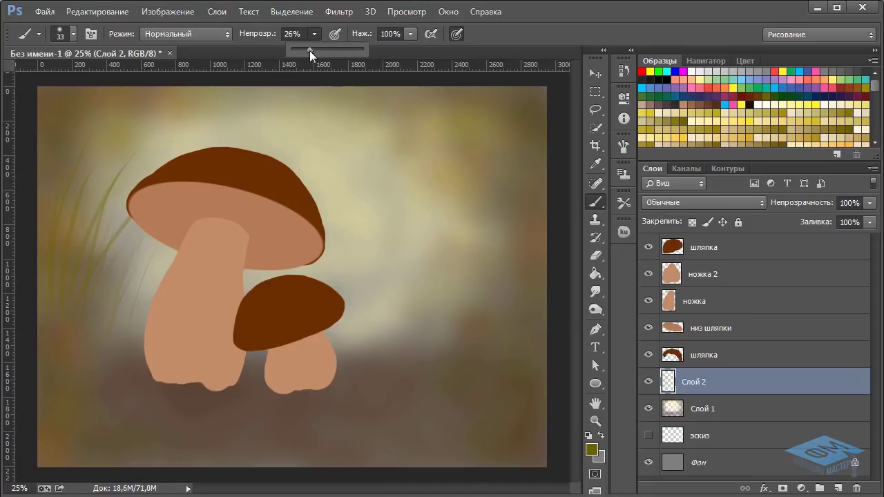
left_click(414, 323)
left_click_drag(415, 325, 383, 209)
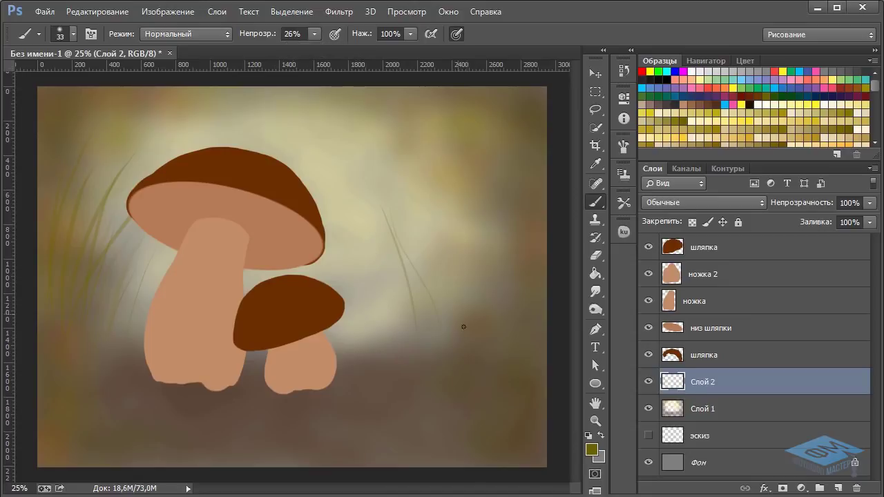
key("ctrl+z")
left_click_drag(440, 310, 369, 189)
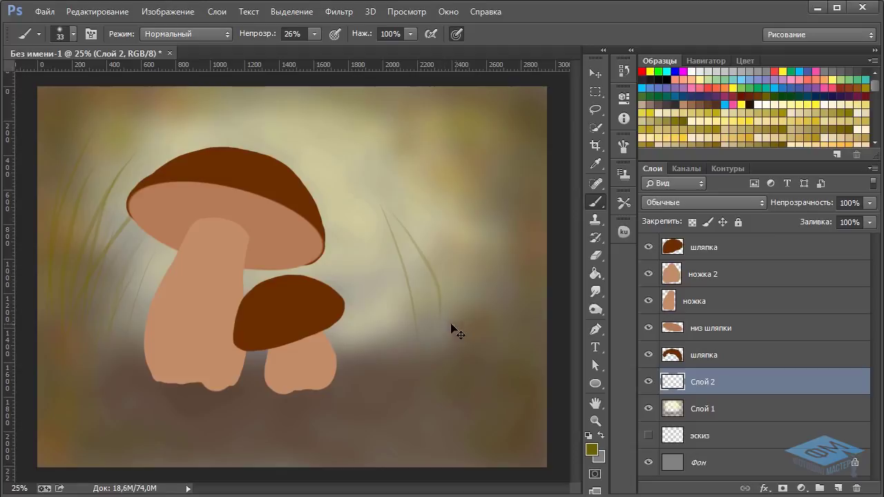
key("ctrl+z")
left_click_drag(437, 319, 353, 190)
mouse_move(449, 324)
left_mouse_down()
mouse_move(419, 159)
mouse_move(415, 187)
left_mouse_up()
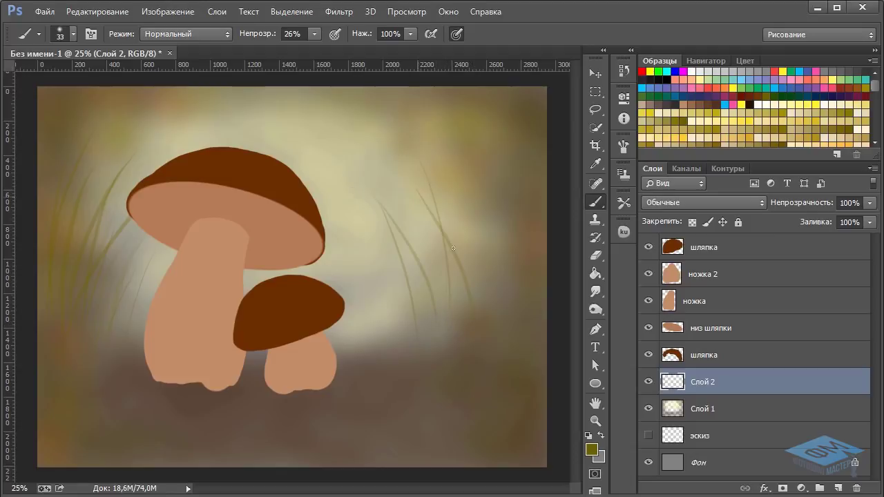
left_click_drag(487, 315, 473, 124)
left_click_drag(476, 262, 430, 143)
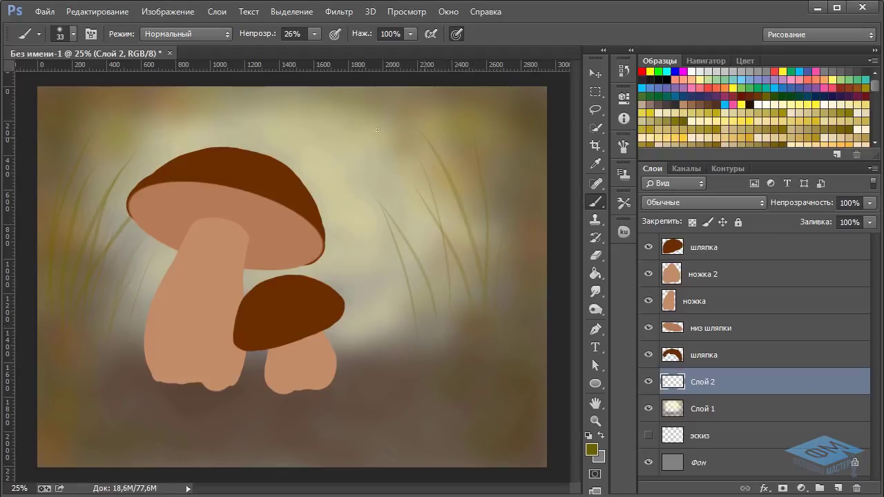
left_click_drag(446, 301, 365, 236)
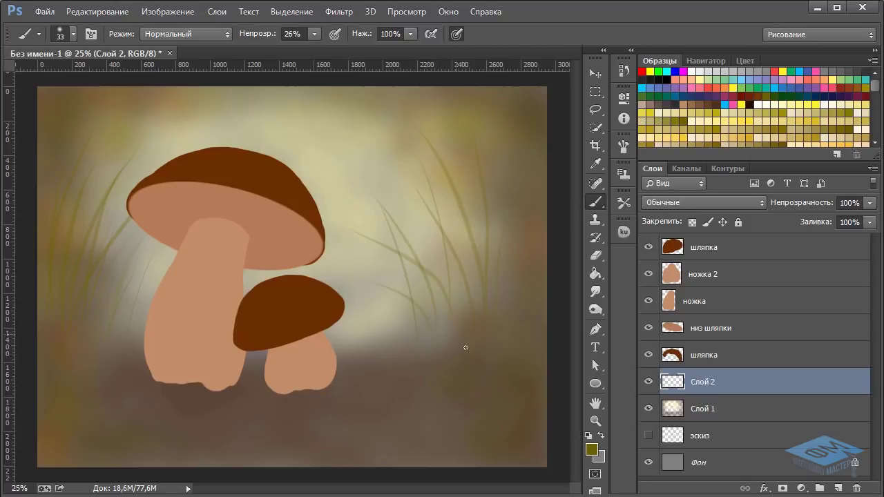
left_click_drag(453, 310, 422, 216)
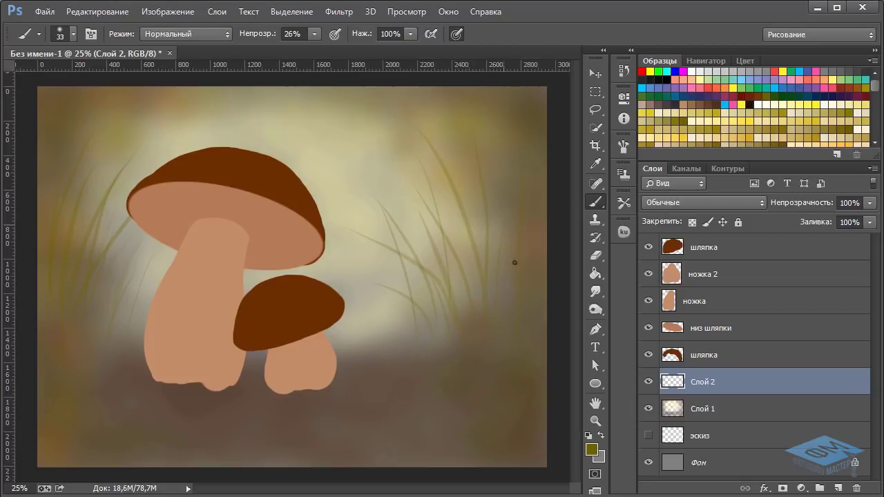
left_click_drag(401, 328, 371, 274)
Apply a Gaussian Blur with a 22.3-pixel radius to the grass layer.
left_click(344, 13)
mouse_move(411, 270)
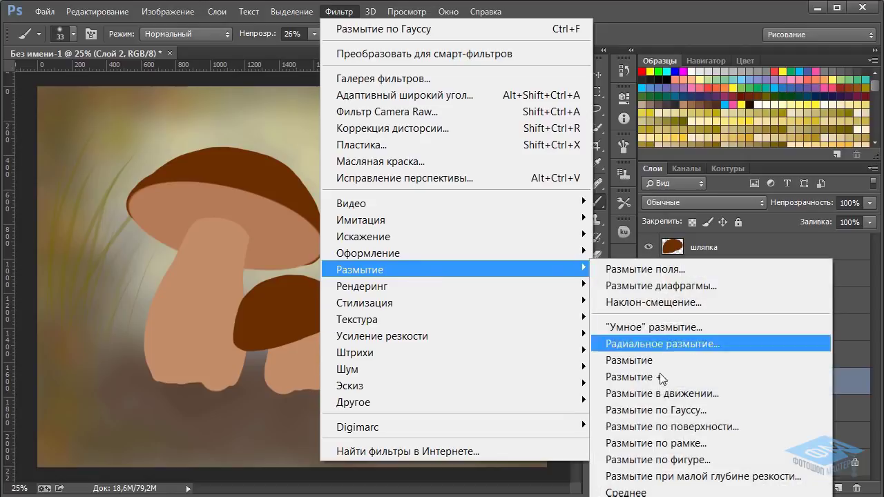
left_click(663, 409)
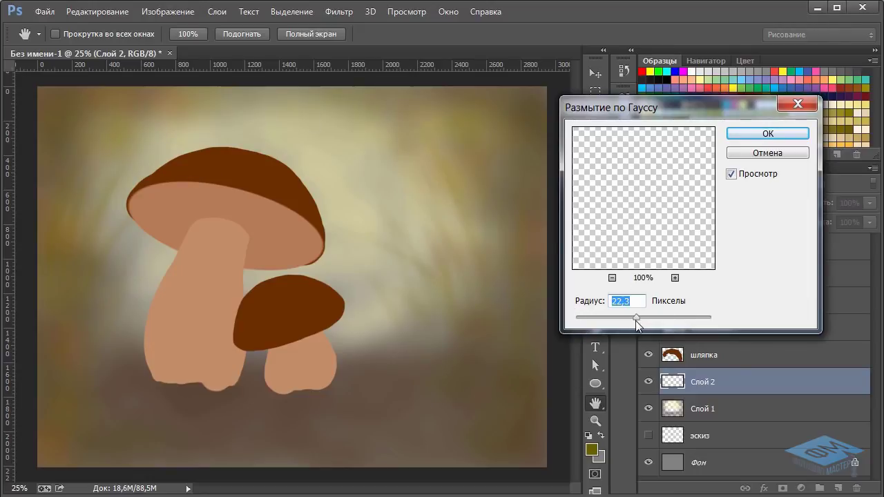
left_click(762, 136)
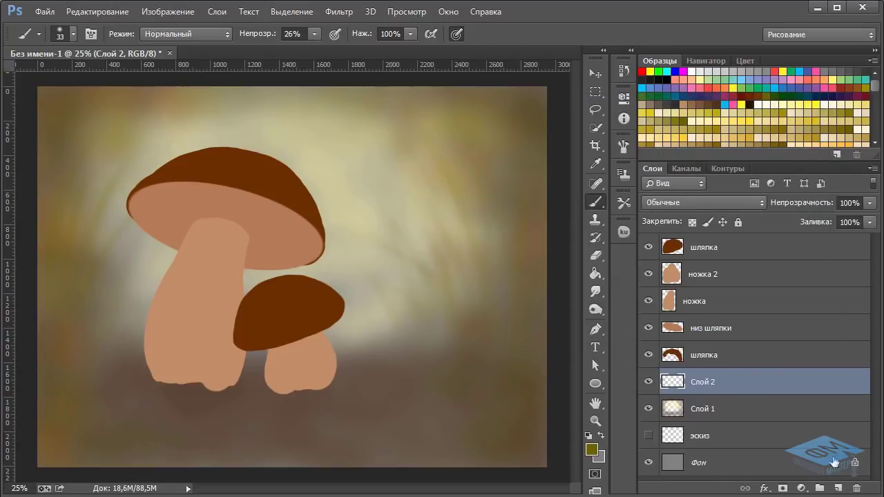
Add another layer and paint a second set of thin olive grass blades on both sides of the mushrooms.
left_click(837, 488)
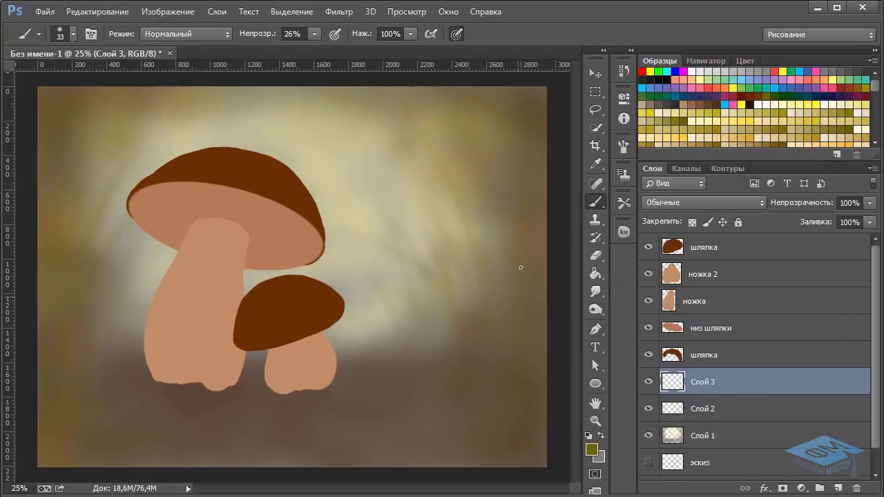
left_click_drag(501, 341, 495, 265)
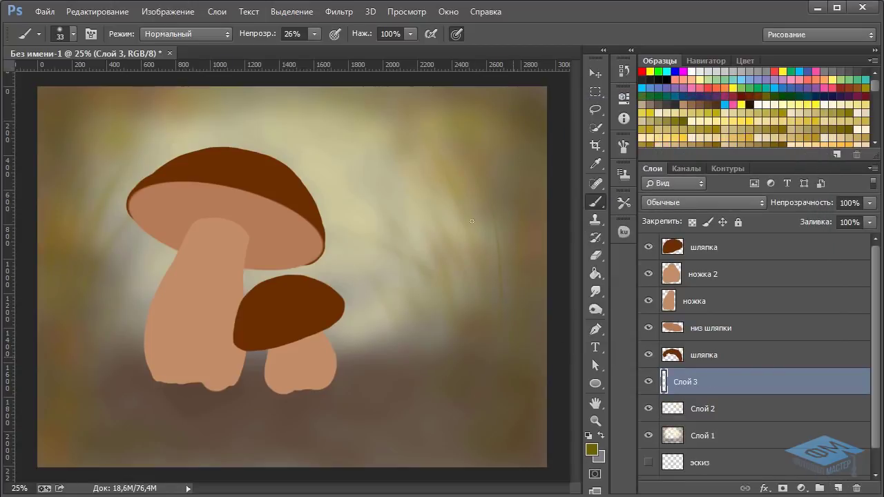
mouse_move(472, 221)
left_mouse_down()
mouse_move(446, 230)
mouse_move(500, 334)
left_mouse_up()
left_click_drag(403, 166, 477, 271)
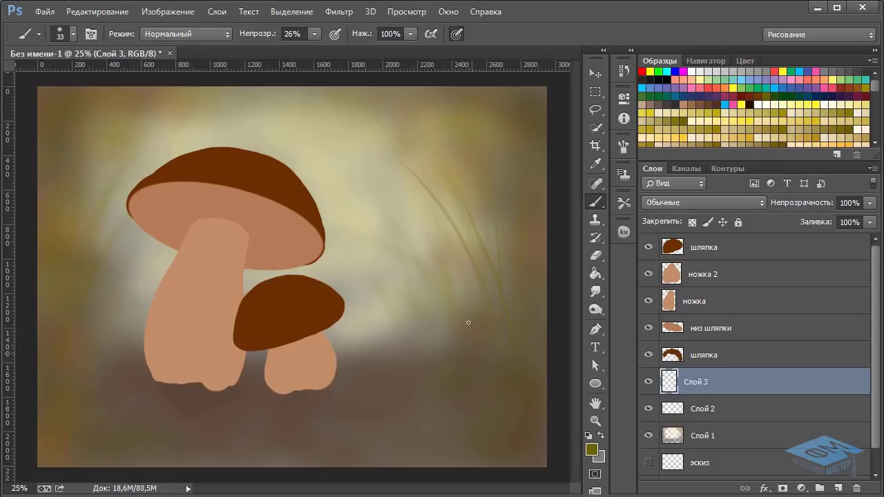
left_click_drag(418, 239, 435, 313)
left_click_drag(402, 248, 424, 315)
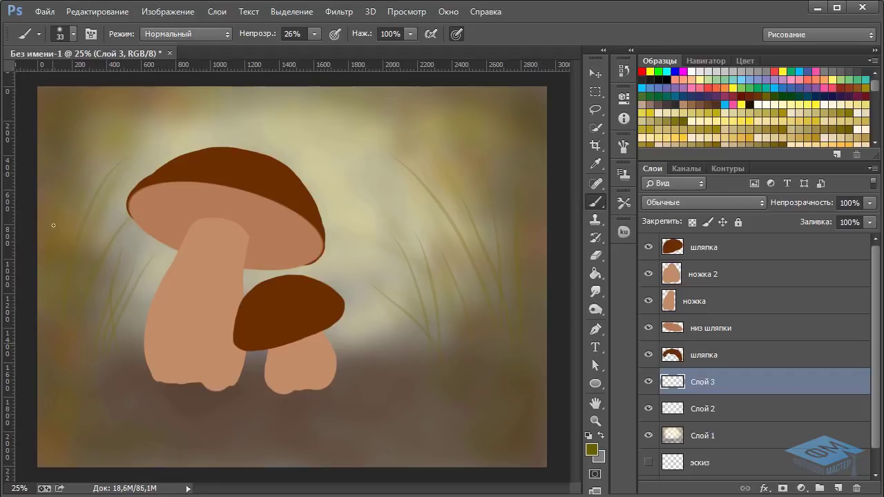
left_click_drag(53, 226, 54, 279)
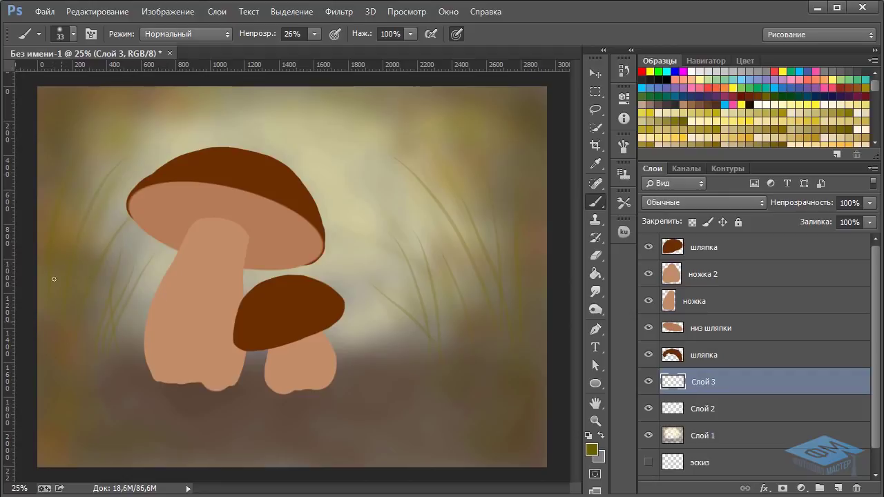
Switch to a dark yellow-brown swatch and add grass blades beside the large mushroom's stem.
left_click(783, 144)
mouse_move(117, 328)
left_mouse_down()
mouse_move(157, 242)
mouse_move(151, 237)
left_mouse_up()
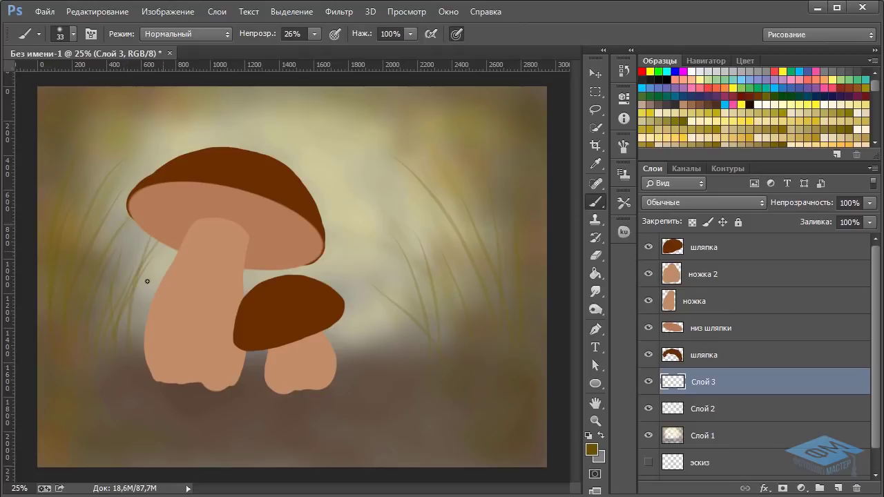
left_click_drag(139, 318, 163, 244)
Apply a light Gaussian Blur to the second grass layer, Слой 3, keeping its blades sharper than the first set.
left_click(337, 12)
mouse_move(441, 270)
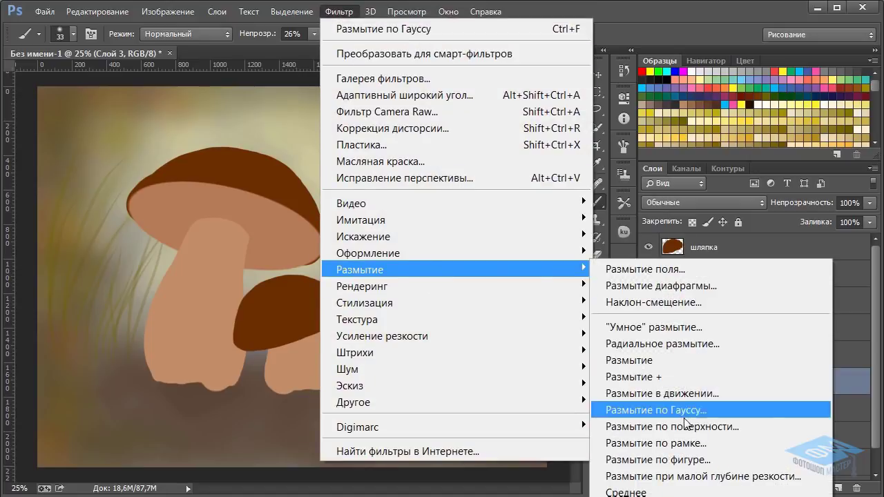
left_click(691, 412)
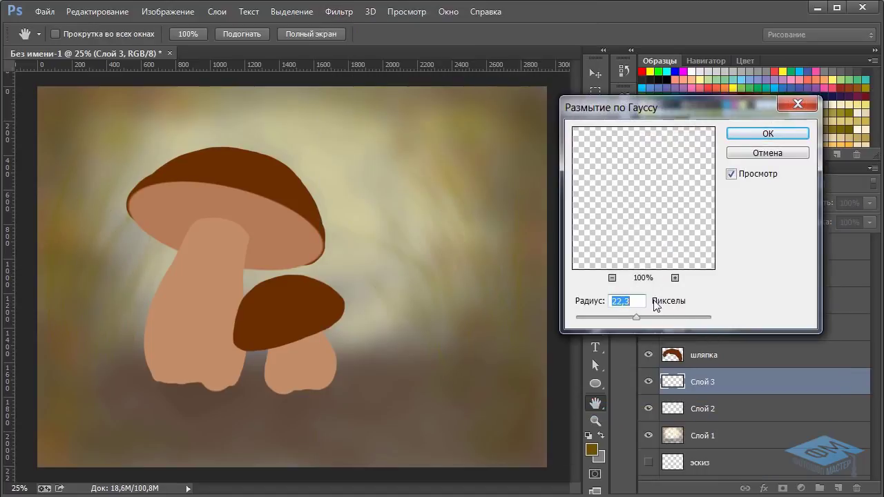
left_click_drag(628, 319, 628, 320)
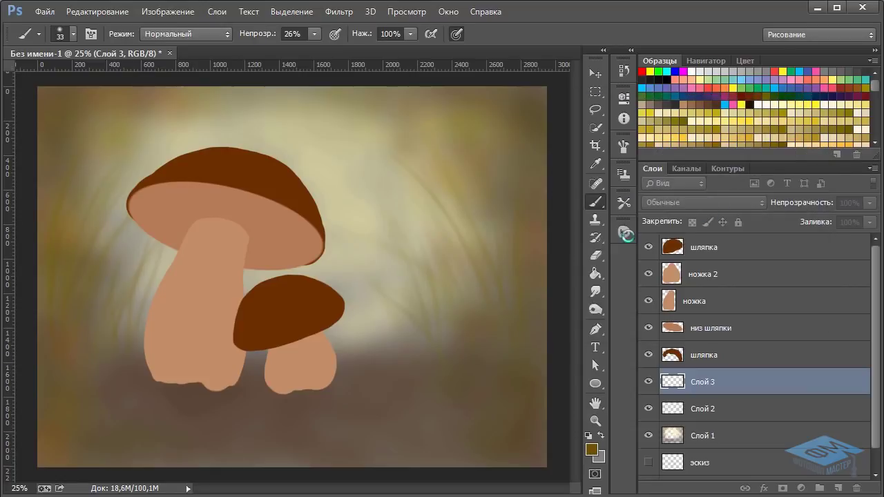
Fade the blurred grass beside the large mushroom's stem with a soft eraser at 35% opacity.
left_click(595, 255)
right_click(309, 195)
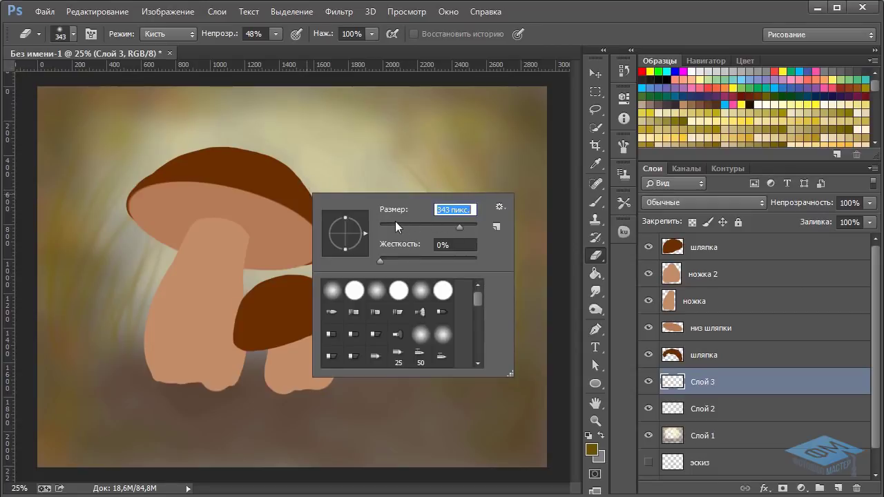
left_click(277, 34)
left_click(276, 35)
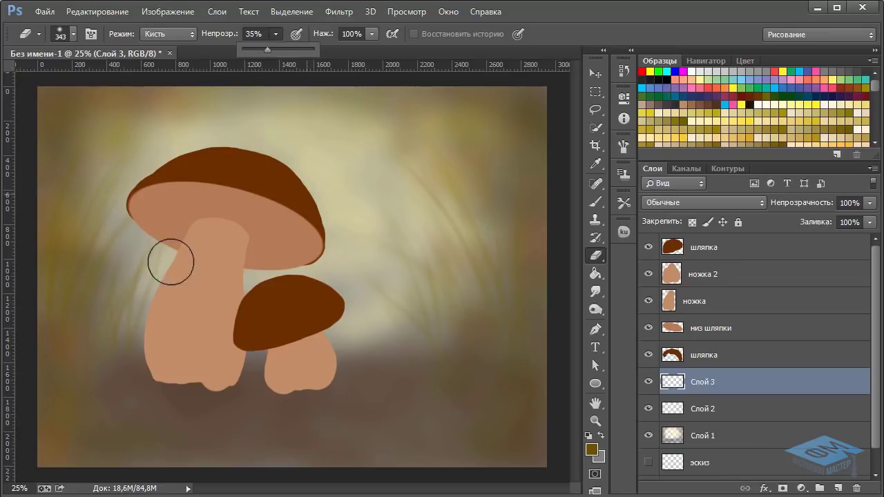
mouse_move(169, 238)
left_mouse_down()
mouse_move(161, 278)
mouse_move(162, 235)
mouse_move(151, 309)
mouse_move(141, 317)
mouse_move(136, 294)
mouse_move(119, 282)
mouse_move(128, 271)
mouse_move(118, 334)
mouse_move(163, 282)
mouse_move(168, 260)
mouse_move(147, 277)
left_mouse_up()
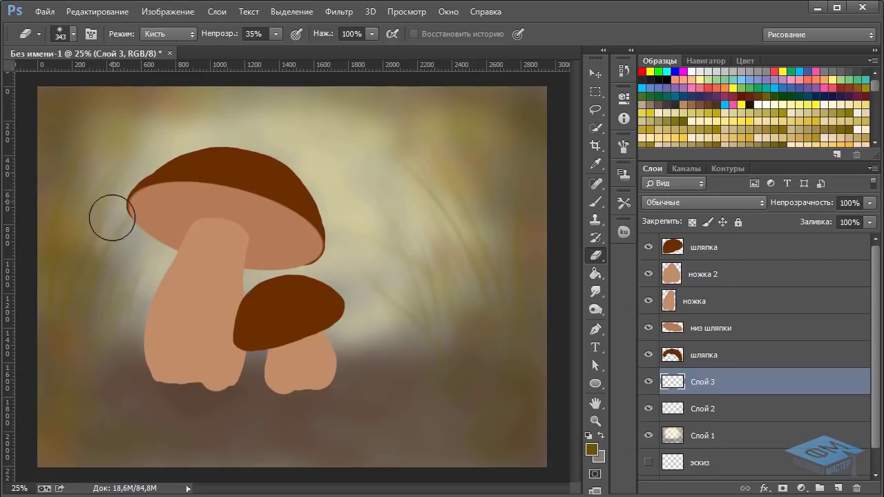
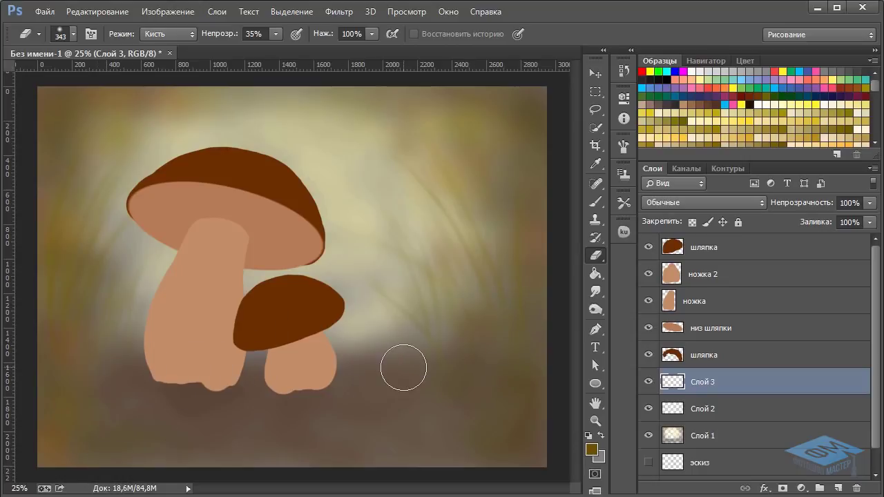
Merge the grass layers Слой 3 and Слой 2 into one, and add a new empty layer above it.
left_click(754, 411, "shift")
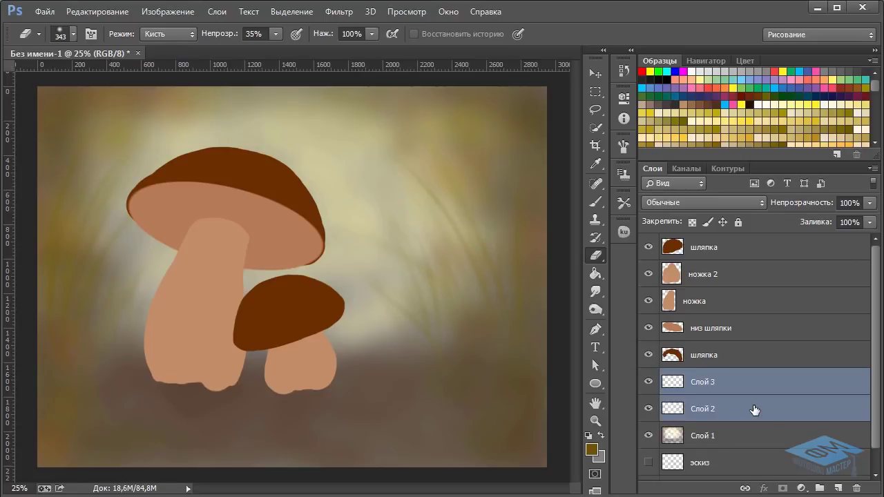
key("ctrl+e")
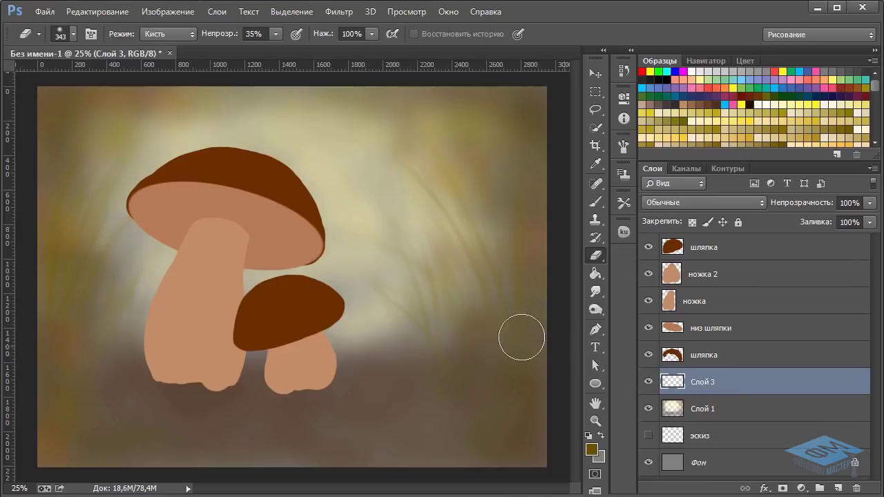
left_click(837, 488)
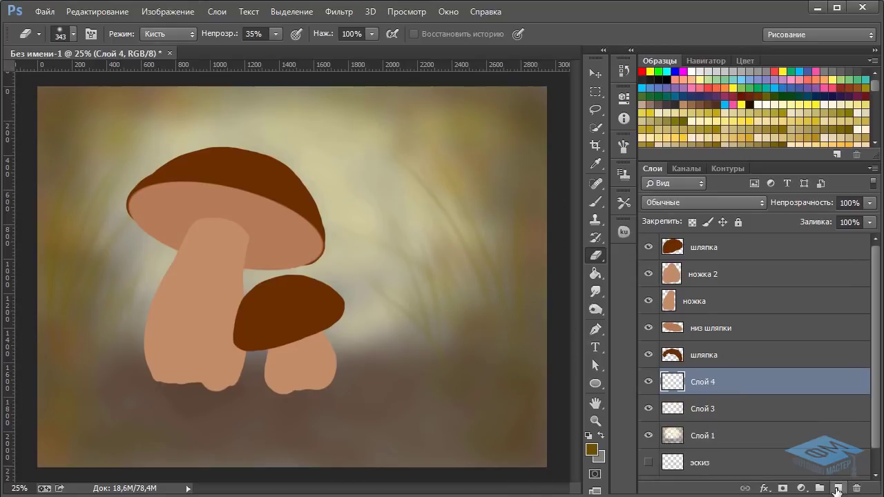
Paint a third set of thin yellow-brown and olive grass blades on both sides of the mushrooms with the Brush.
left_click(594, 202)
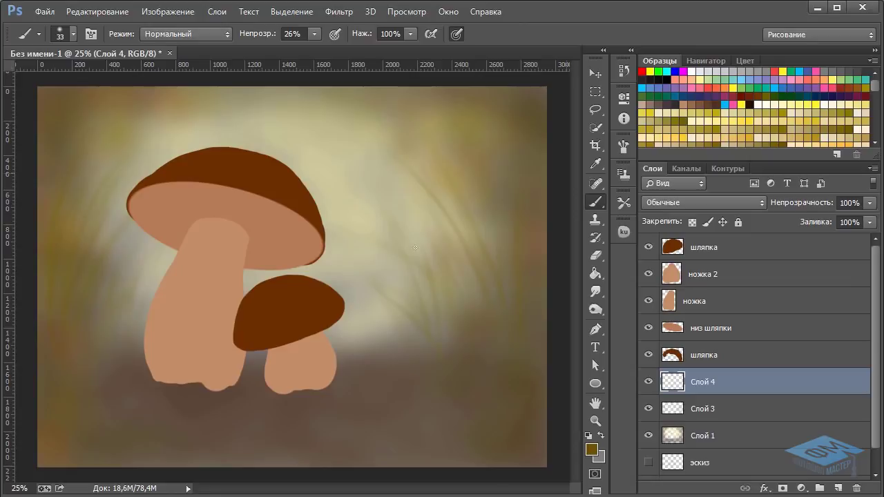
left_click_drag(54, 214, 53, 347)
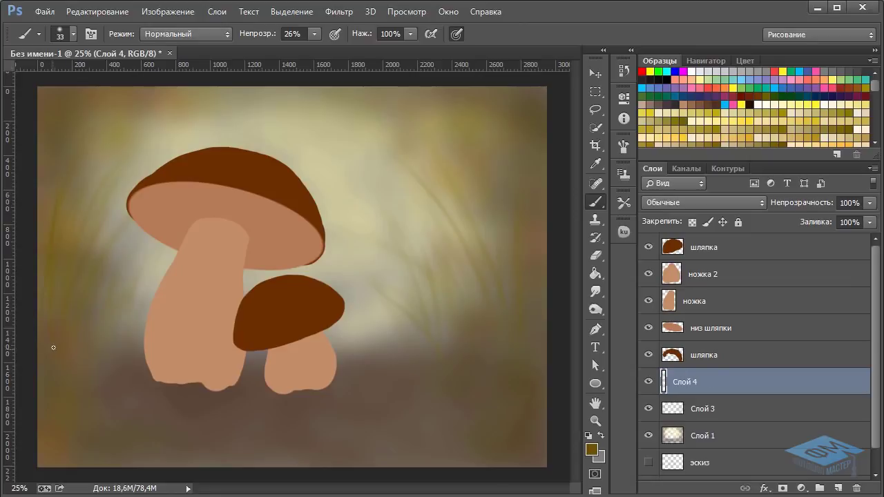
left_click_drag(110, 141, 46, 273)
left_click_drag(105, 87, 64, 301)
left_click_drag(117, 181, 95, 250)
left_click_drag(127, 199, 98, 251)
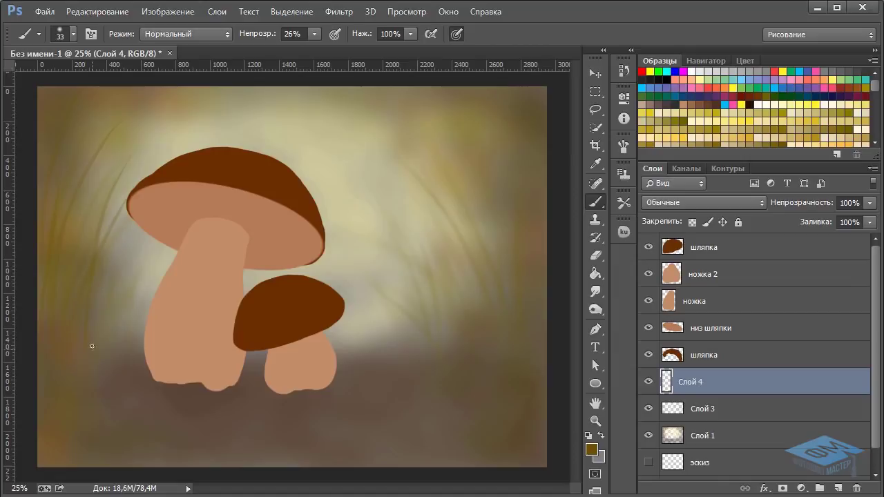
left_click_drag(150, 237, 116, 289)
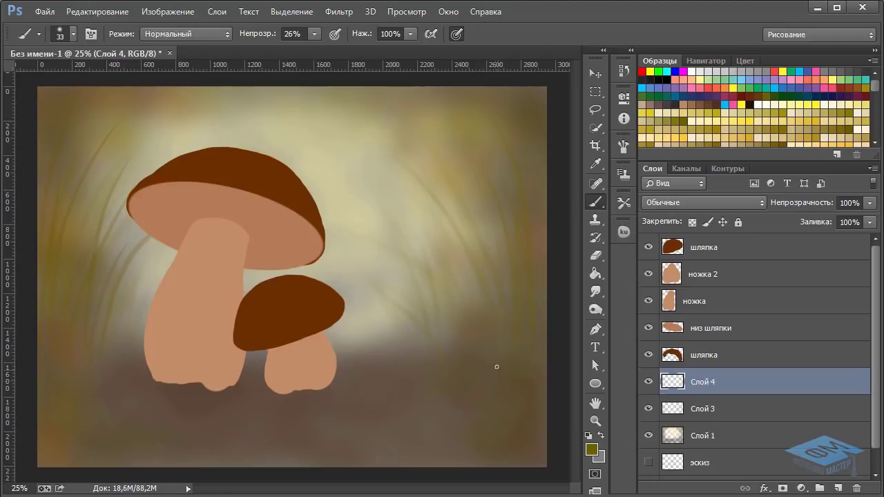
mouse_move(439, 223)
left_mouse_down()
mouse_move(471, 279)
mouse_move(467, 203)
left_mouse_up()
mouse_move(478, 363)
left_mouse_down()
mouse_move(407, 232)
mouse_move(461, 297)
left_mouse_up()
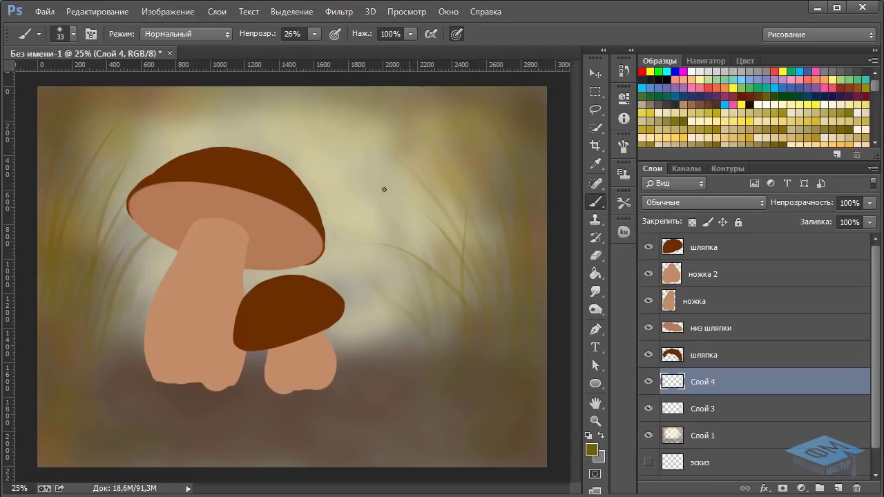
Apply a Gaussian Blur with a 4.2-pixel radius to the third set of grass blades.
left_click(338, 11)
mouse_move(457, 268)
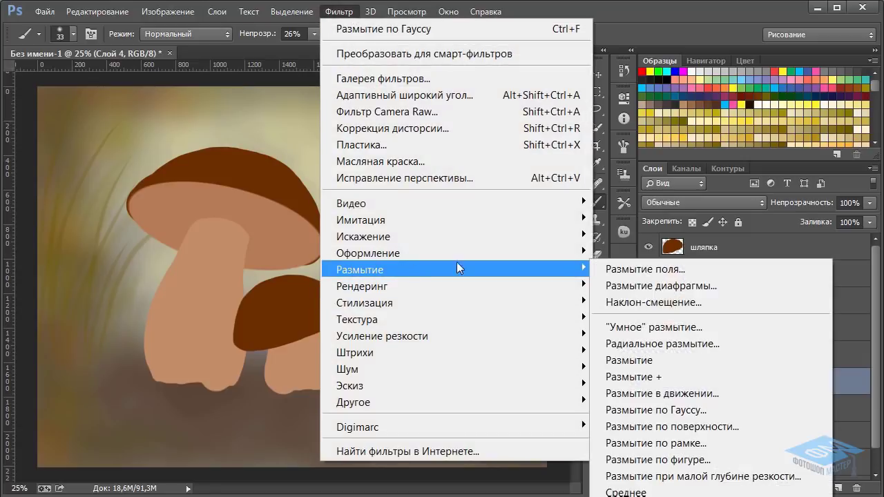
left_click(708, 412)
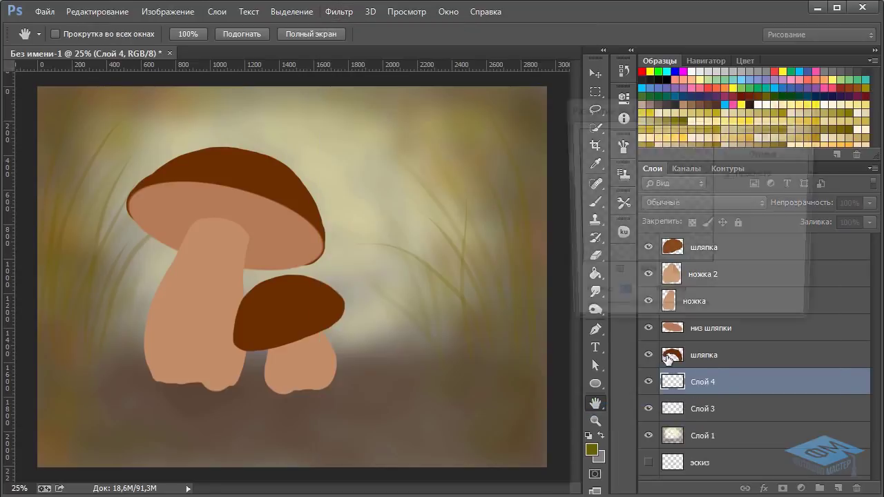
left_click_drag(632, 325, 606, 320)
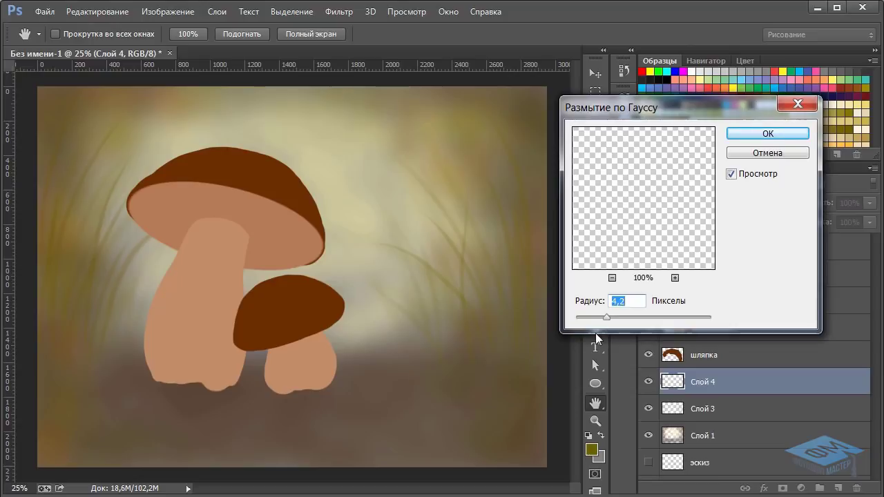
left_click(767, 134)
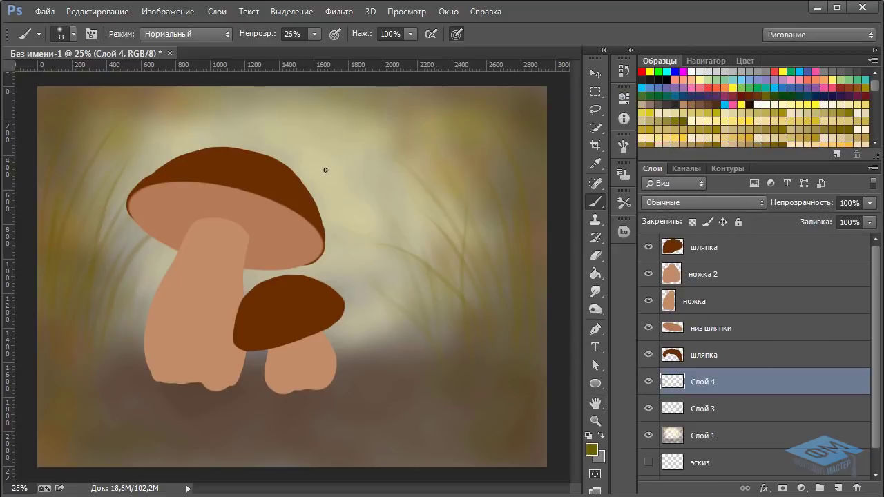
Merge the grass layers Слой 4 and Слой 3, and create another empty layer above the result.
left_click(745, 407, "shift")
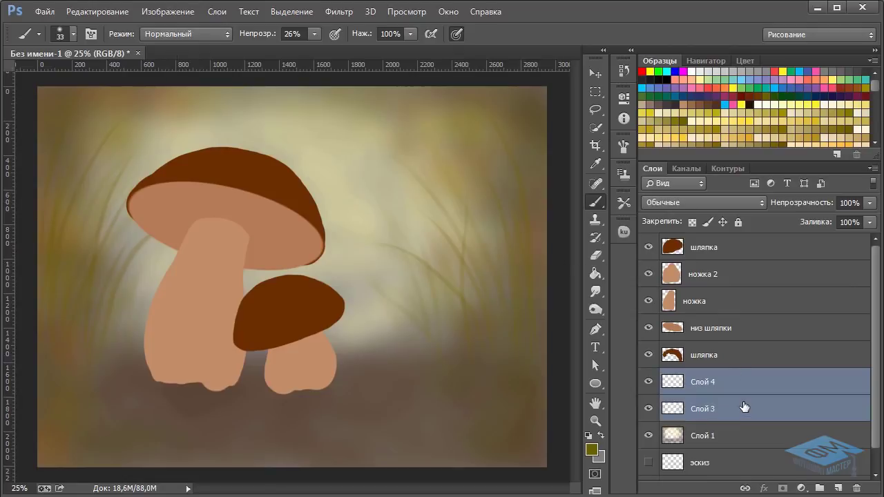
key("ctrl+e")
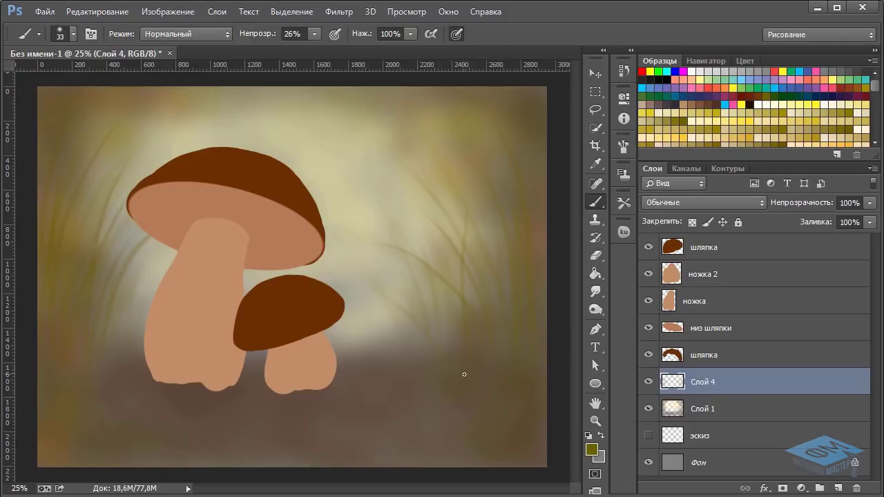
left_click(838, 488)
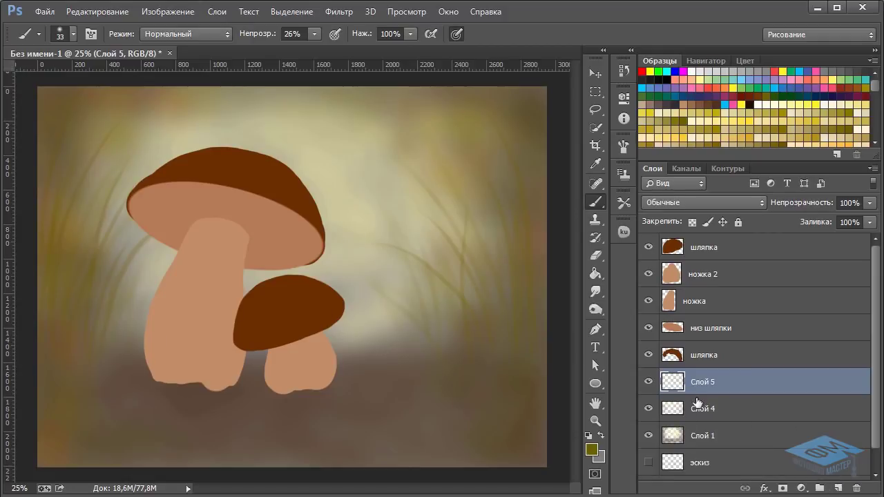
Set the brush to a dark brown swatch, 34% opacity and a 42-pixel size.
left_click(713, 104)
left_click(315, 33)
left_click_drag(316, 49, 321, 49)
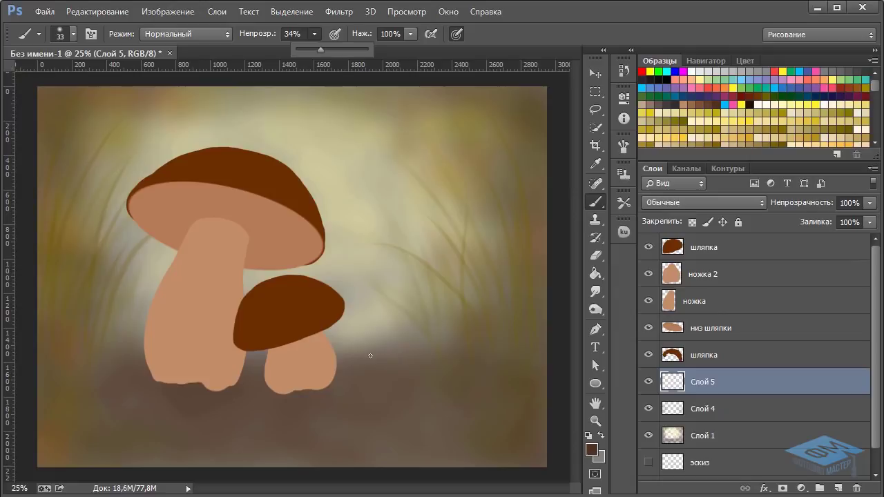
right_click(399, 335)
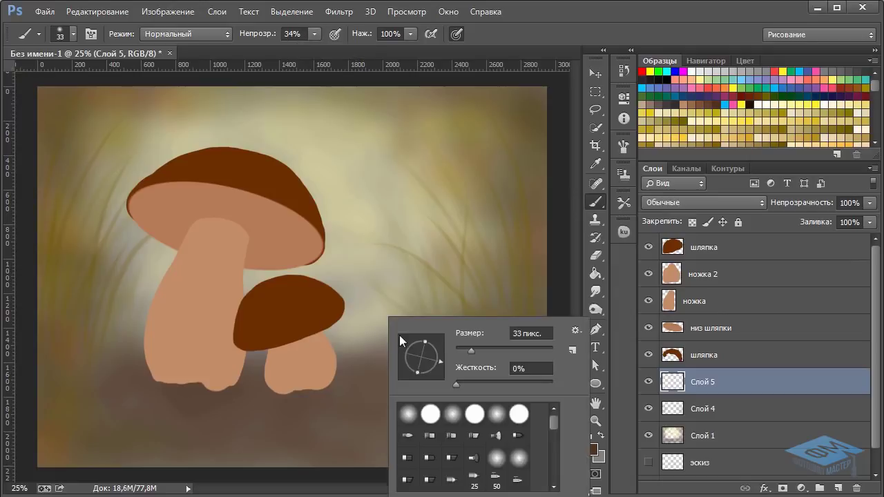
left_click_drag(473, 350, 479, 350)
key("Return")
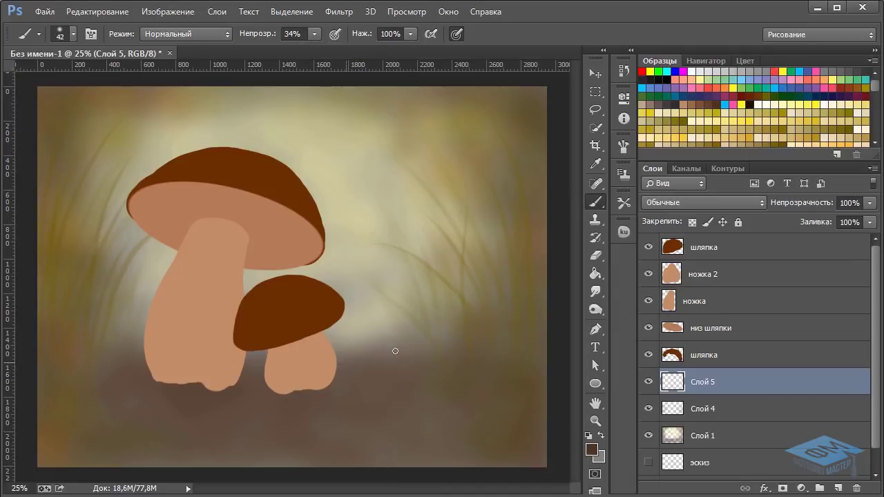
Paint overlapping dark brown, nearly horizontal grass strokes along the ground line from the small mushroom's stem to the canvas's right edge.
left_click_drag(398, 351, 338, 364)
left_click_drag(344, 367, 362, 365)
mouse_move(426, 365)
left_mouse_down()
mouse_move(351, 367)
mouse_move(337, 354)
left_mouse_up()
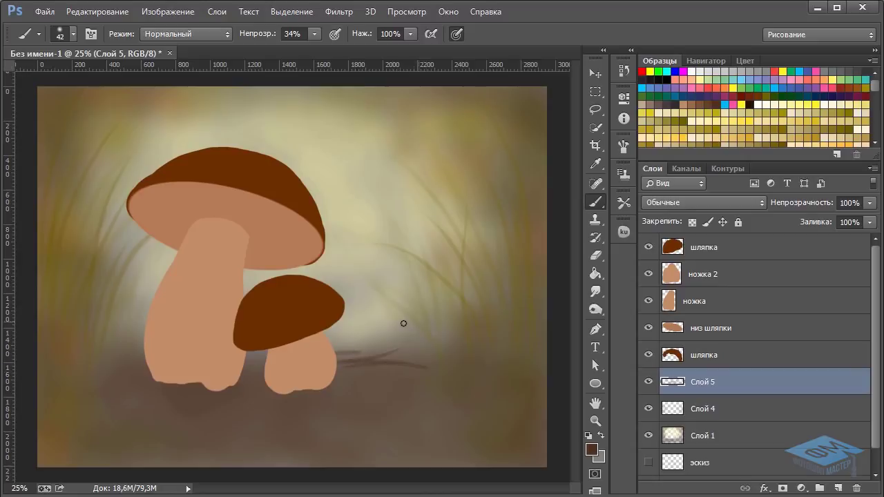
left_click_drag(403, 321, 334, 348)
mouse_move(391, 351)
left_mouse_down()
mouse_move(342, 361)
mouse_move(460, 356)
left_mouse_up()
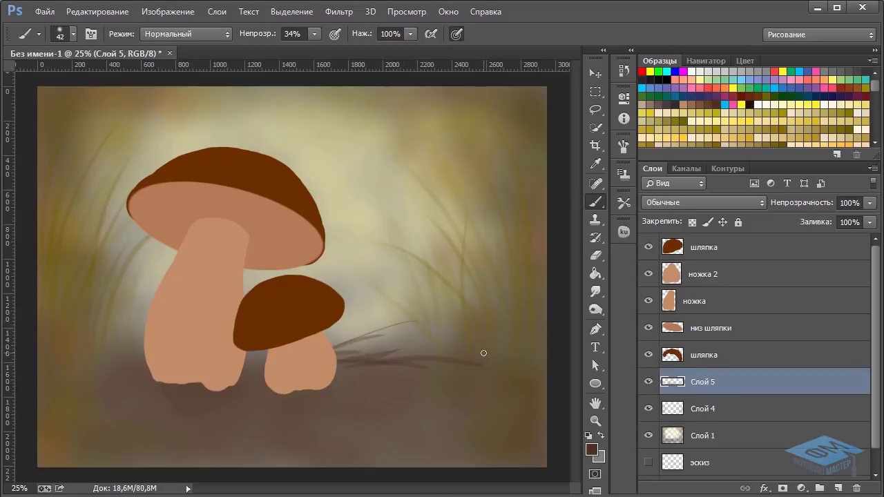
left_click_drag(507, 342, 402, 352)
mouse_move(472, 345)
left_mouse_down()
mouse_move(372, 358)
mouse_move(456, 348)
mouse_move(399, 333)
left_mouse_up()
left_click_drag(524, 366, 388, 366)
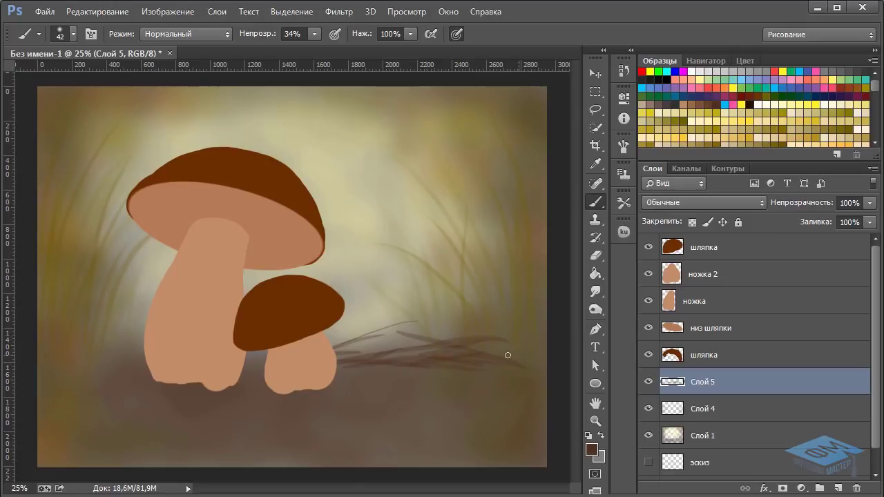
left_click_drag(526, 359, 483, 351)
left_click_drag(541, 332, 487, 336)
left_click_drag(539, 349, 429, 319)
left_click_drag(482, 332, 438, 339)
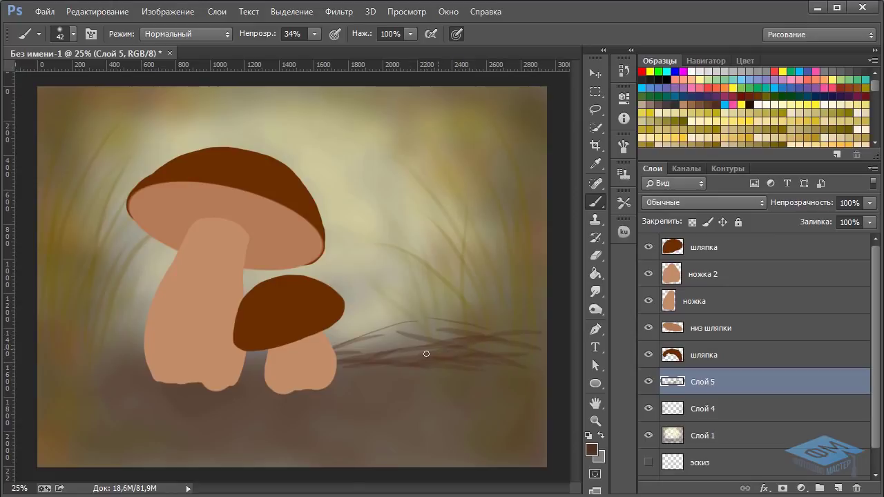
left_click_drag(338, 348, 390, 354)
Paint a thin brown blade arching from behind the small cap, and extend the ground strokes between the stems and lower on the right.
left_click_drag(433, 334, 343, 297)
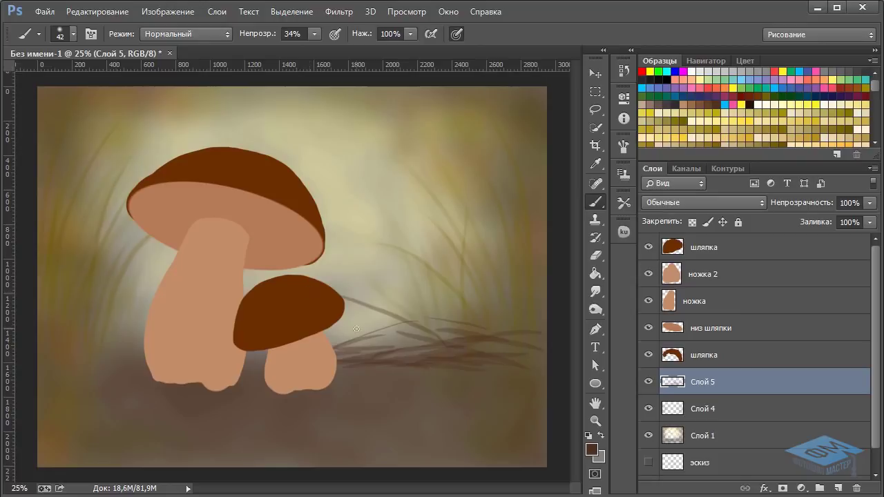
key("ctrl+z")
left_click_drag(418, 335, 346, 285)
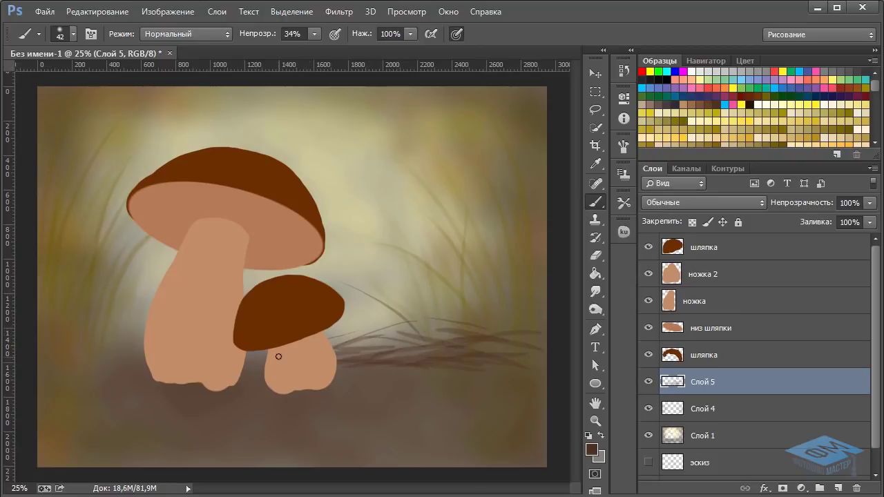
left_click_drag(265, 364, 241, 372)
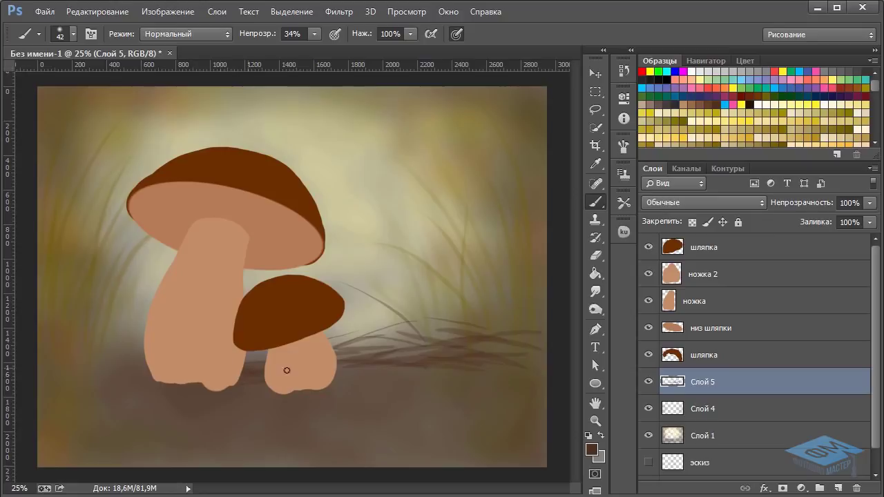
mouse_move(404, 383)
left_mouse_down()
mouse_move(334, 377)
mouse_move(389, 374)
mouse_move(348, 364)
mouse_move(389, 380)
mouse_move(359, 389)
mouse_move(359, 374)
mouse_move(446, 360)
mouse_move(526, 363)
left_mouse_up()
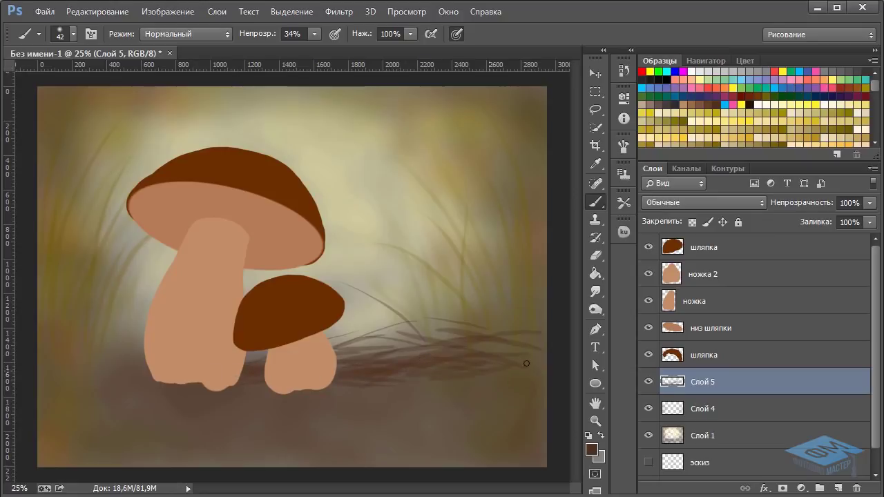
Paint thin dark brown grass strokes along the ground from the large mushroom's stem to the canvas's left edge.
mouse_move(142, 357)
left_mouse_down()
mouse_move(74, 365)
mouse_move(73, 352)
mouse_move(157, 293)
left_mouse_up()
left_click_drag(100, 360, 182, 311)
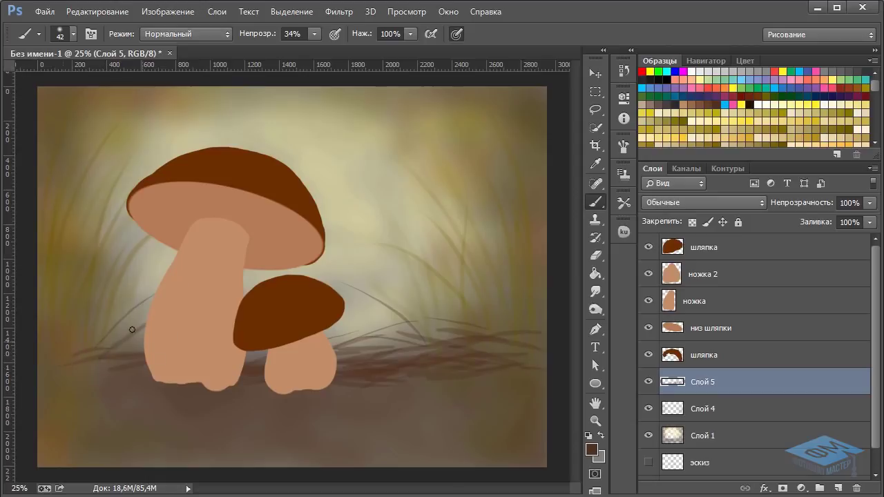
left_click_drag(45, 354, 149, 311)
left_click_drag(92, 358, 40, 371)
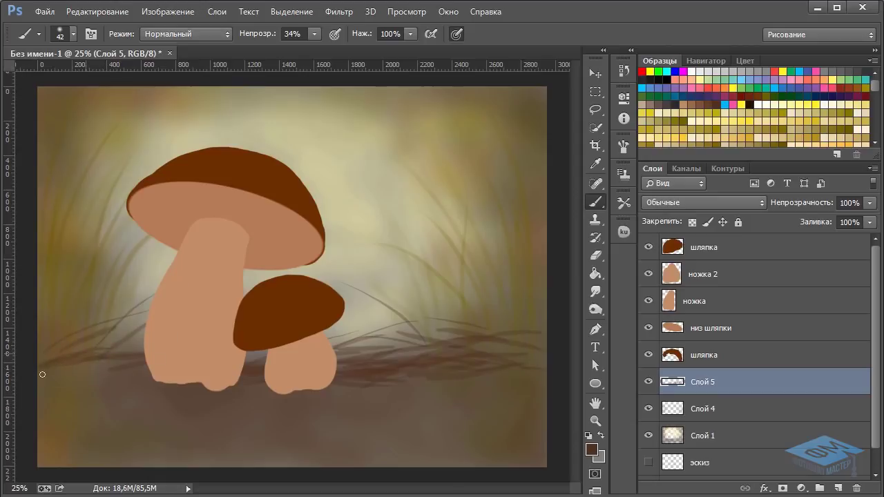
Paint more thin brown, nearly horizontal grass strokes along the ground between the large mushroom's stem and the canvas's left edge.
left_click_drag(131, 364, 51, 378)
left_click_drag(117, 371, 76, 369)
left_click_drag(141, 368, 107, 363)
mouse_move(164, 347)
left_mouse_down()
mouse_move(86, 366)
mouse_move(136, 336)
left_mouse_up()
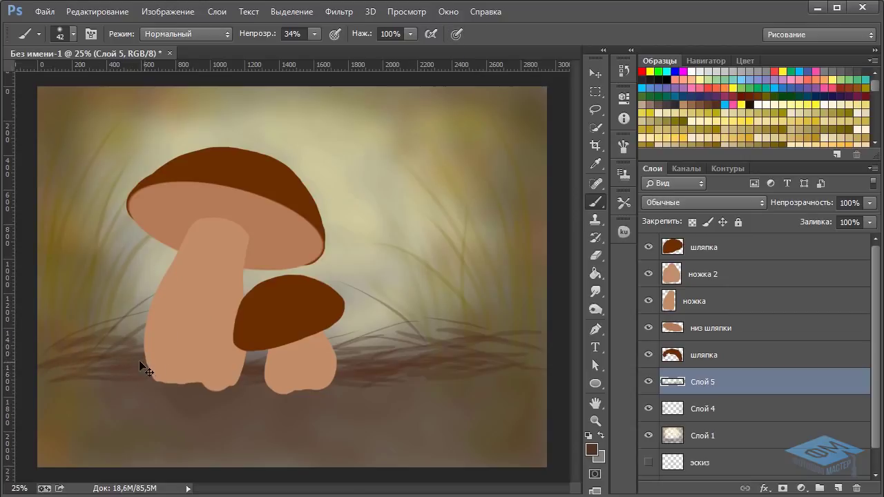
key("ctrl+z")
mouse_move(83, 369)
left_mouse_down()
mouse_move(105, 366)
mouse_move(65, 367)
left_mouse_up()
left_click_drag(42, 351, 109, 343)
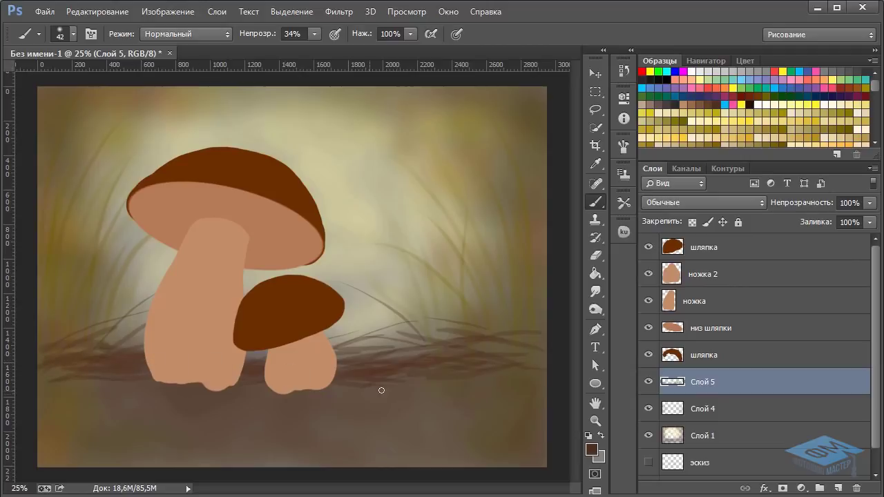
Paint overlapping brown ground strokes around the small mushroom's base and to the right of its stem.
left_click_drag(297, 389, 359, 389)
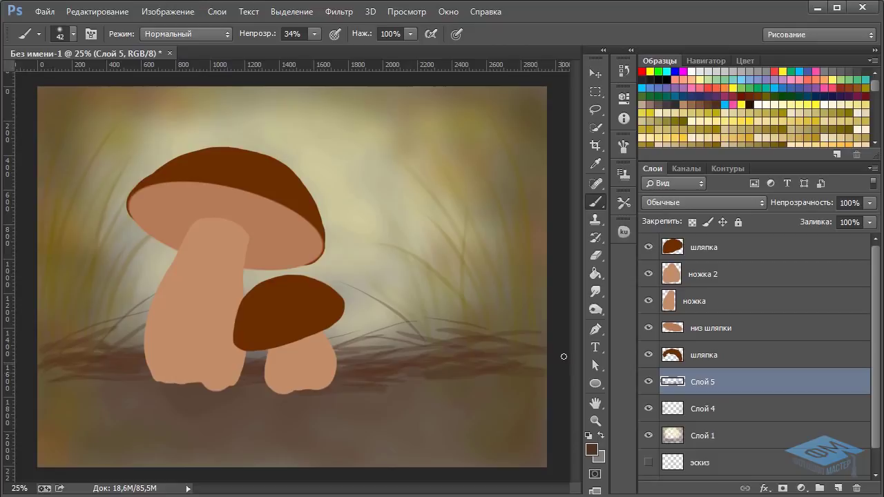
left_click_drag(330, 380, 406, 372)
left_click_drag(336, 362, 376, 357)
left_click_drag(321, 382, 424, 381)
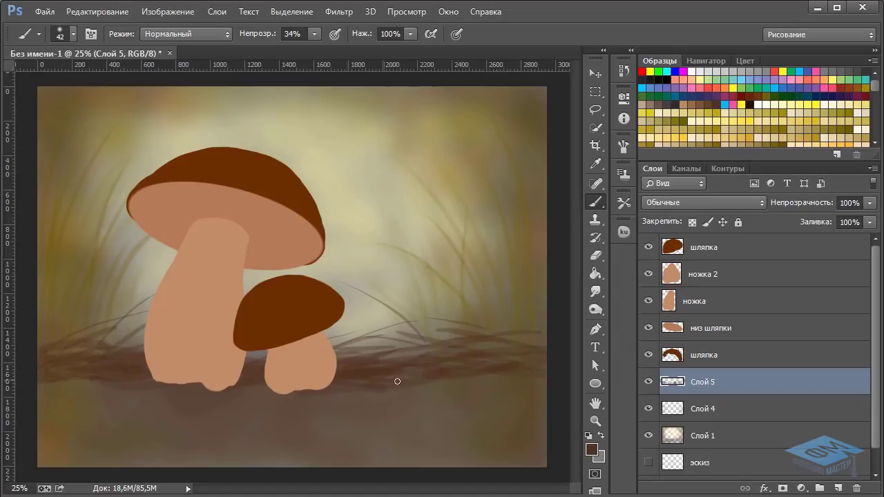
Apply a Gaussian Blur with a 15.5-pixel radius to the brown ground-grass layer Слой 5.
left_click(337, 12)
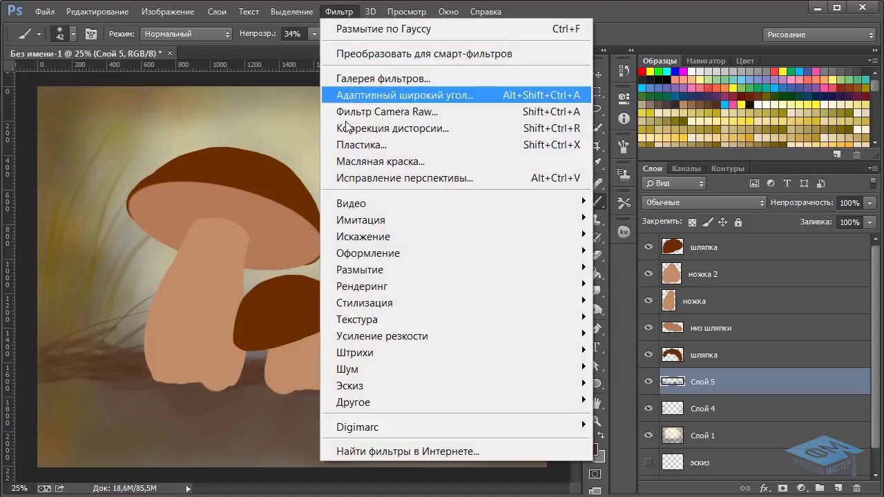
mouse_move(487, 270)
left_click(673, 409)
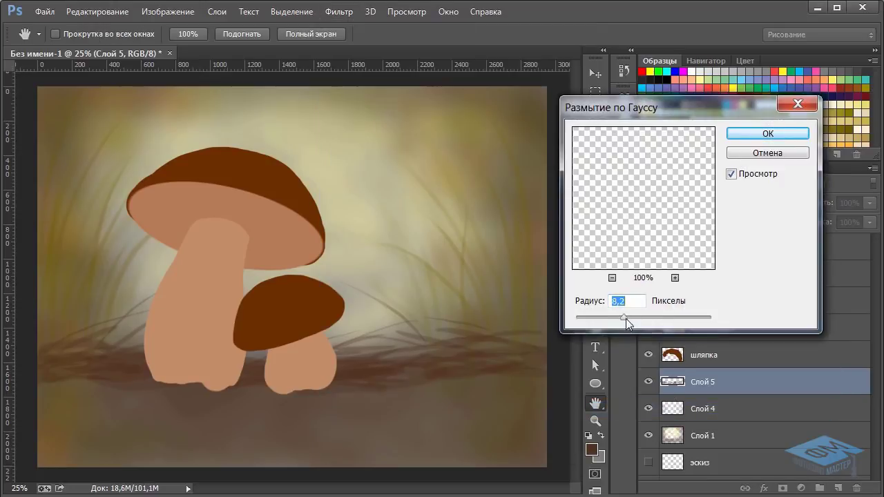
mouse_move(626, 318)
left_mouse_down()
mouse_move(643, 320)
mouse_move(636, 320)
left_mouse_up()
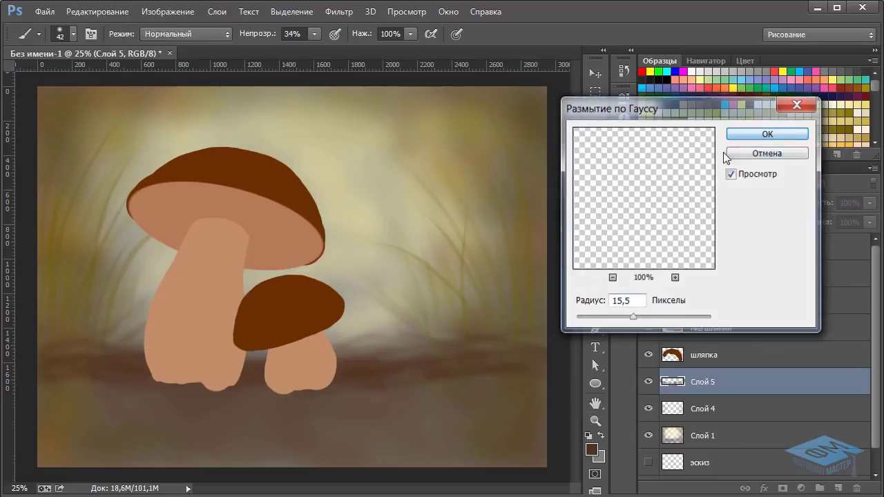
left_click(726, 152)
Try shifting the blurred ground grass slightly higher and move it back down.
left_click(594, 74)
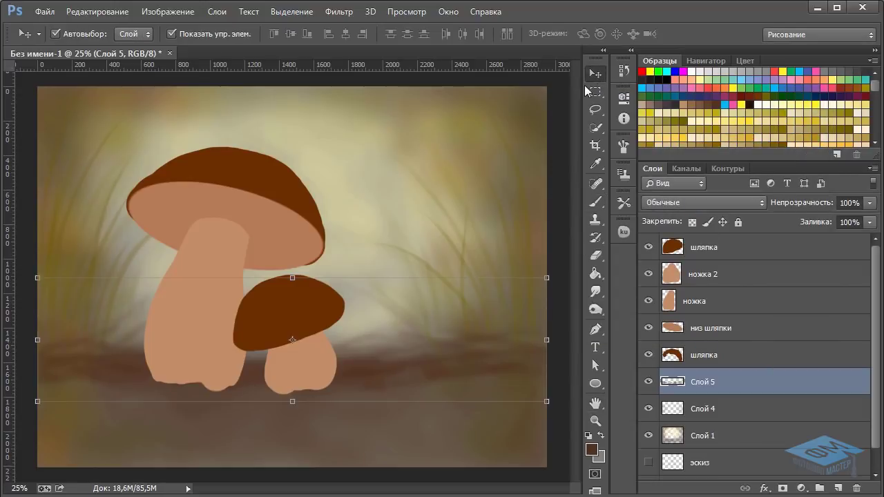
key("shift+Up")
key("shift+Up")
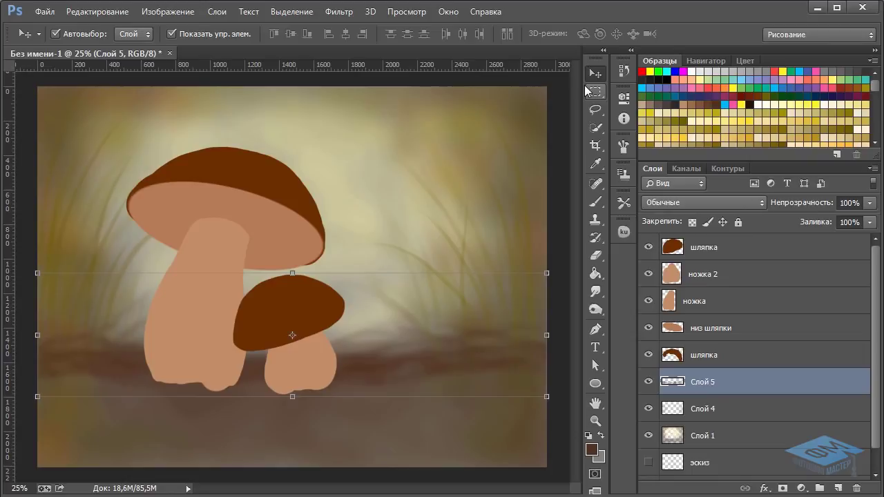
key("shift+Down")
key("shift+Down")
key("shift+Down")
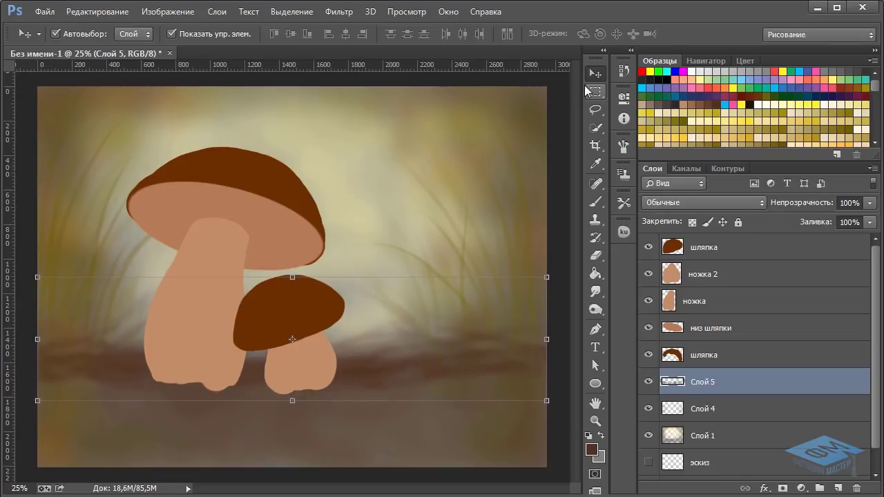
Add a new layer above the blurred ground grass and set the foreground colour to dark brown #432813.
left_click(838, 489)
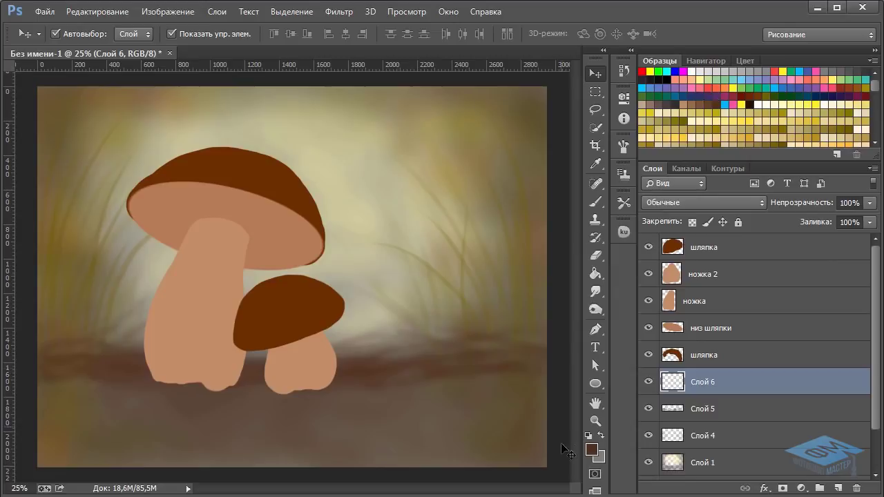
key("i")
left_click(592, 448)
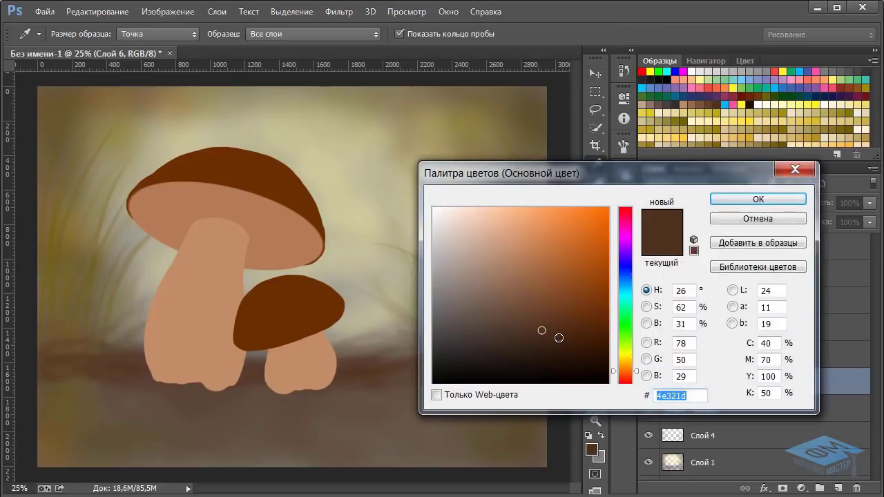
left_click(558, 336)
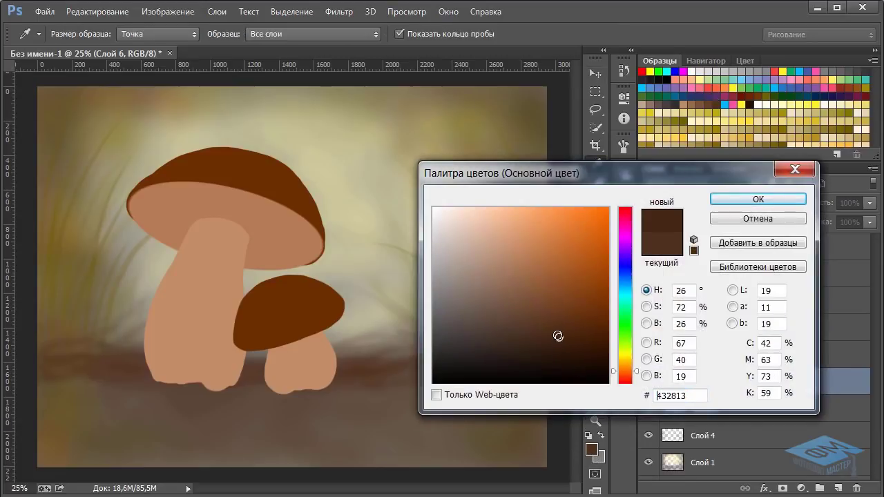
left_click(730, 199)
key("v")
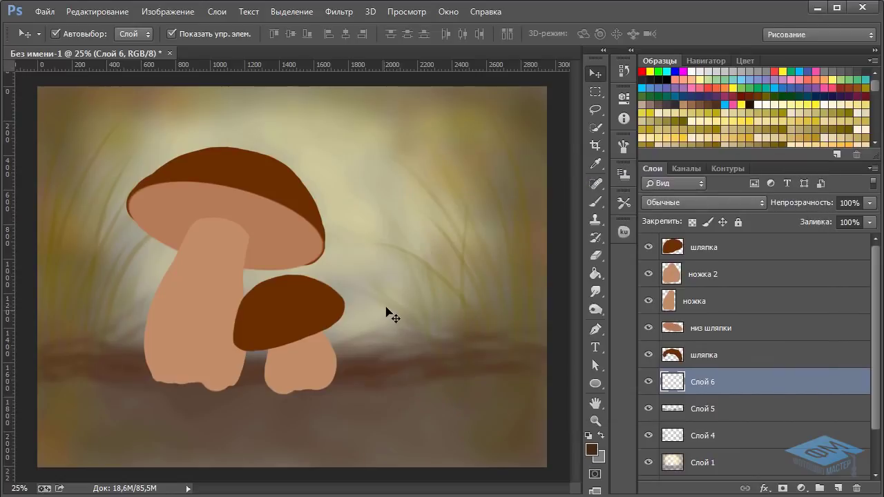
Paint dark brown horizontal strokes along the whole ground line behind both stems, with the brush size set to 38 pixels.
left_click(597, 206)
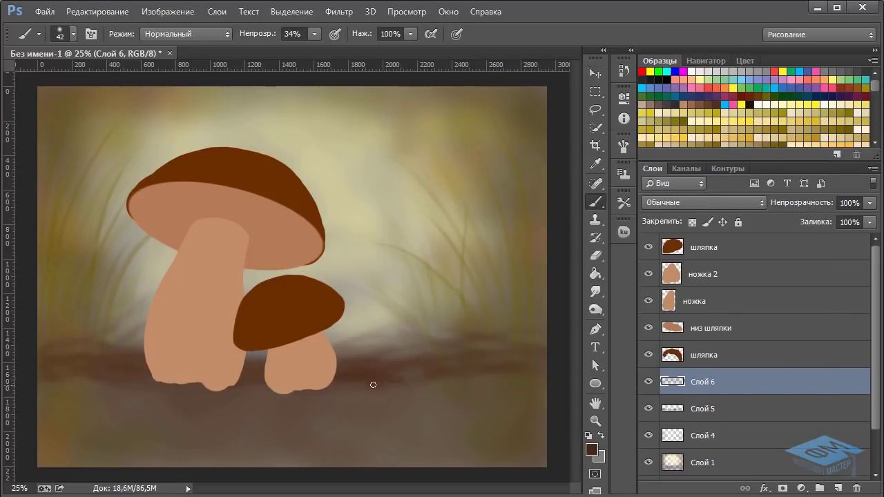
right_click(417, 367)
left_click_drag(511, 348, 507, 348)
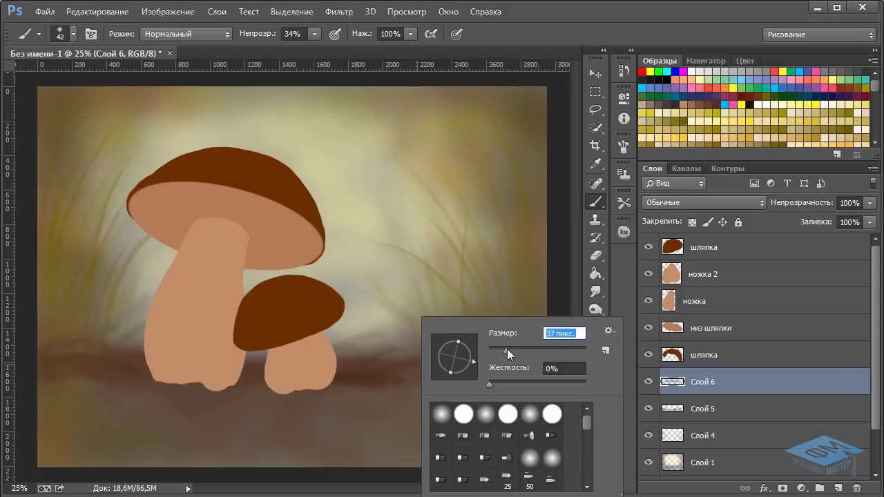
left_click(400, 378)
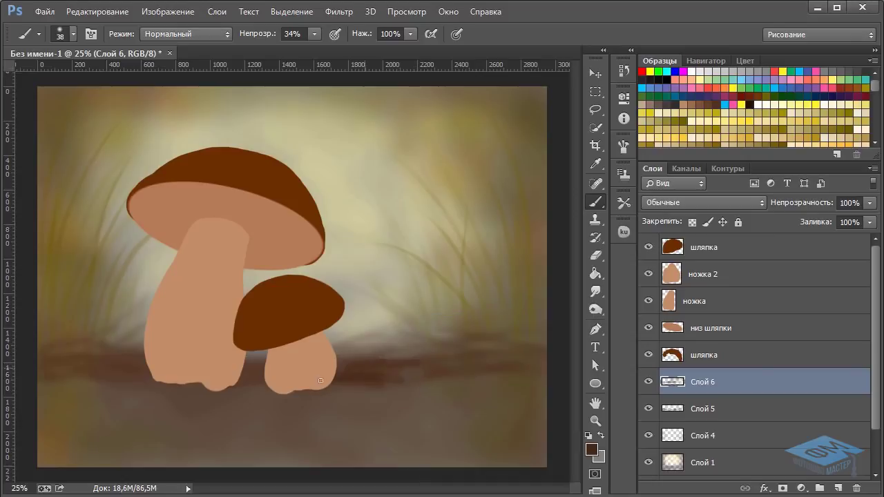
mouse_move(528, 358)
left_mouse_down()
mouse_move(535, 348)
mouse_move(511, 347)
mouse_move(489, 371)
mouse_move(417, 358)
left_mouse_up()
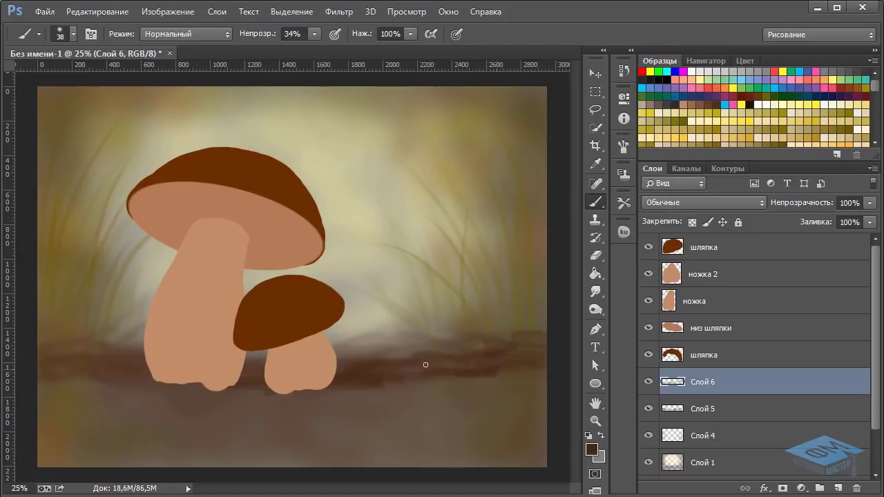
mouse_move(246, 390)
left_mouse_down()
mouse_move(91, 374)
mouse_move(104, 385)
mouse_move(129, 377)
mouse_move(148, 386)
left_mouse_up()
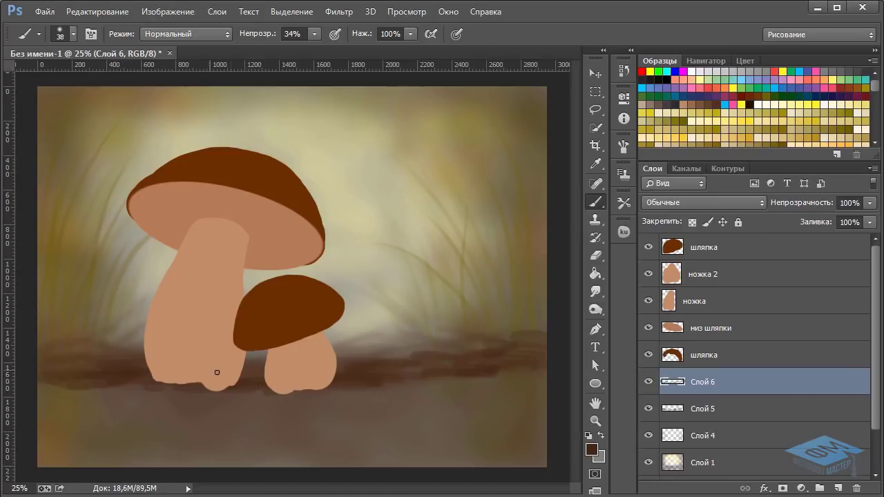
Nudge the blurred ground-grass layer Слой 5 slightly upward so it shows above the new dark strokes.
left_click(732, 412)
left_click(596, 73)
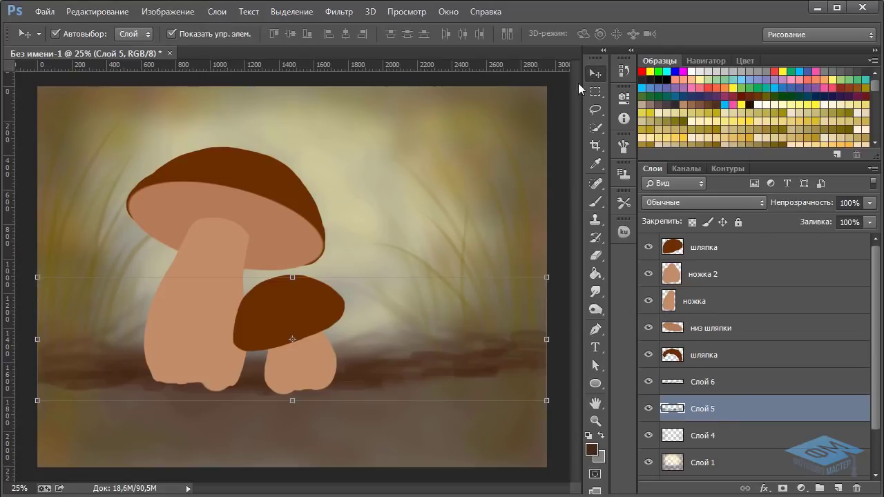
key("shift+Up")
key("shift+Up")
key("shift+Up")
key("shift+Up")
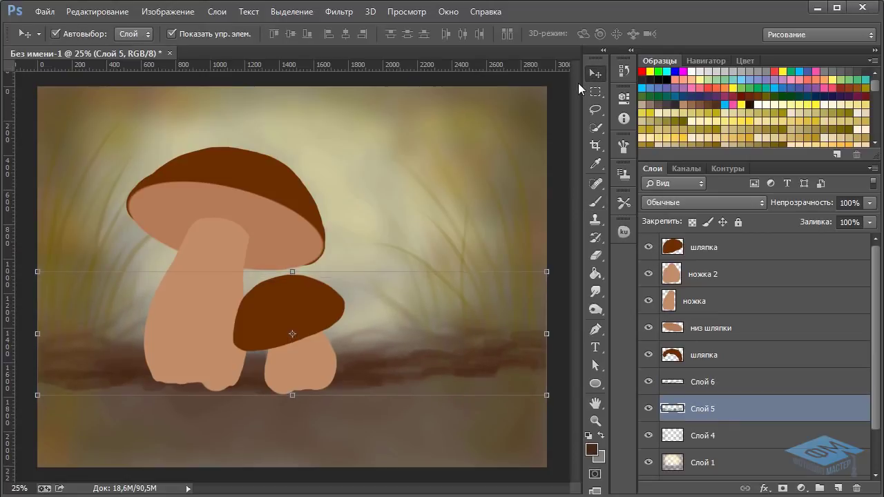
key("shift+Up")
key("shift+Up")
key("shift+Up")
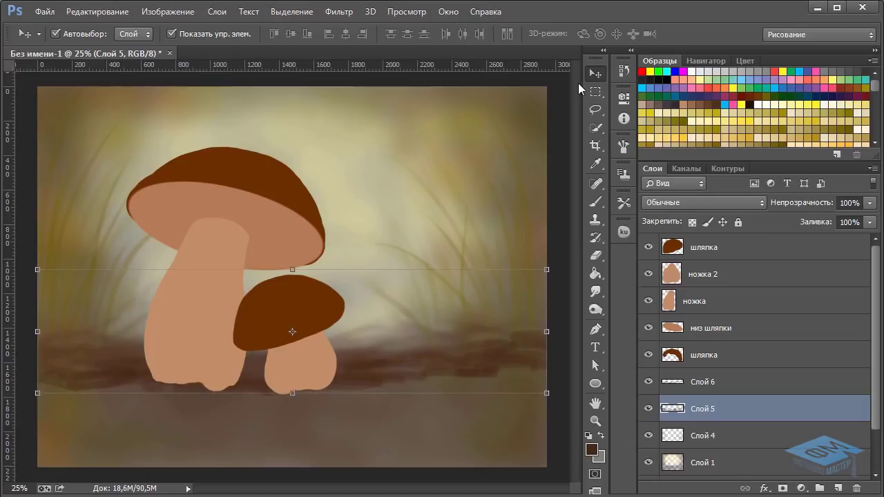
key("Down")
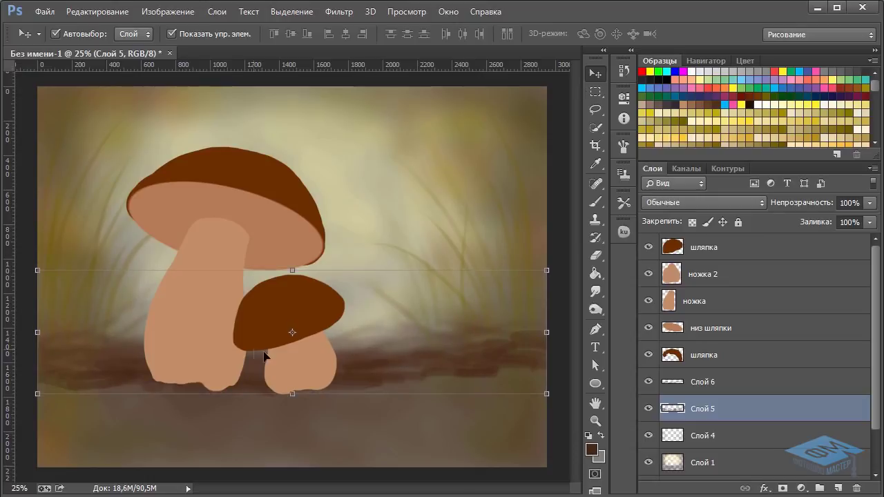
Turn on pen-pressure brush size and paint thin dark grass blades on Слой 6 to the right of the small mushroom.
left_click(731, 384)
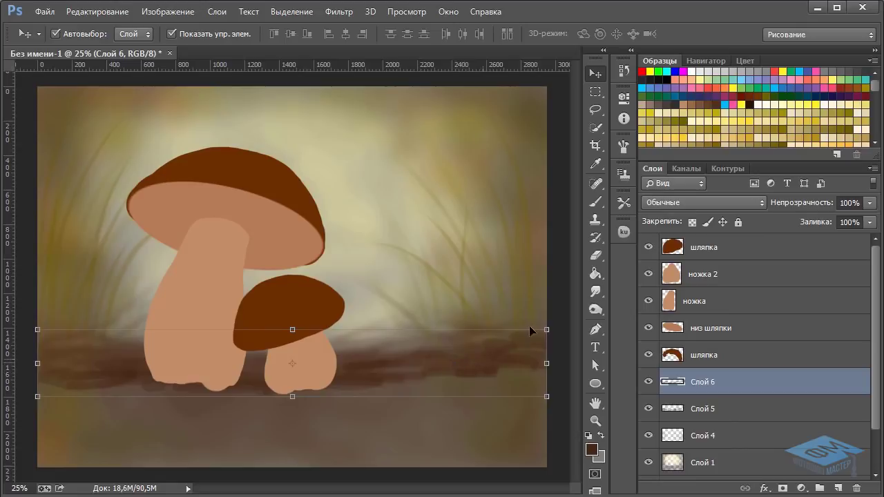
left_click(595, 202)
left_click(457, 34)
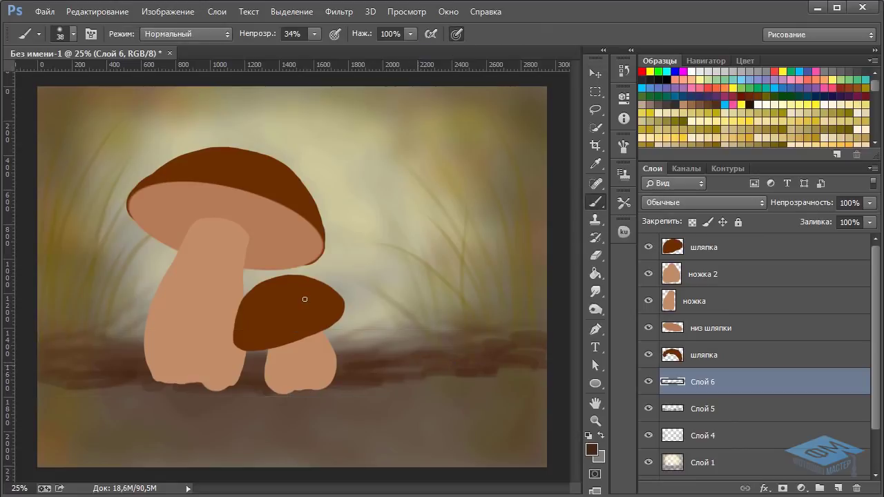
mouse_move(344, 311)
left_mouse_down()
mouse_move(413, 355)
mouse_move(358, 279)
left_mouse_up()
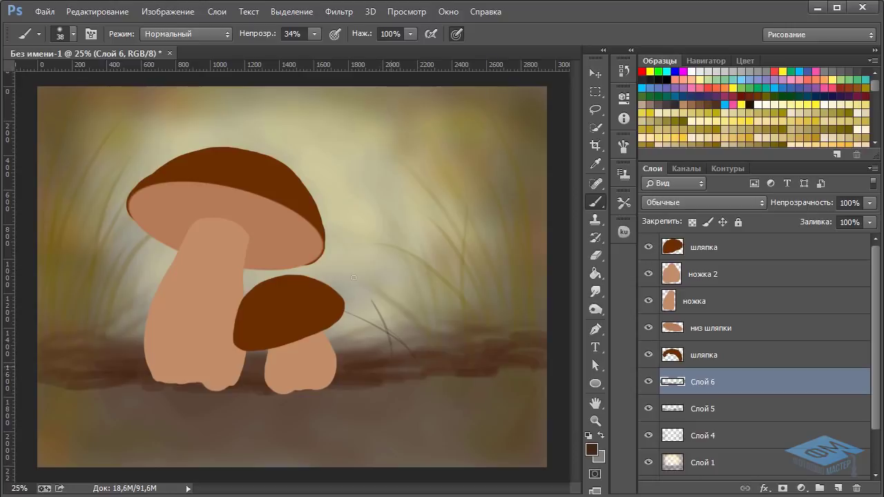
mouse_move(370, 353)
left_mouse_down()
mouse_move(419, 336)
mouse_move(388, 328)
left_mouse_up()
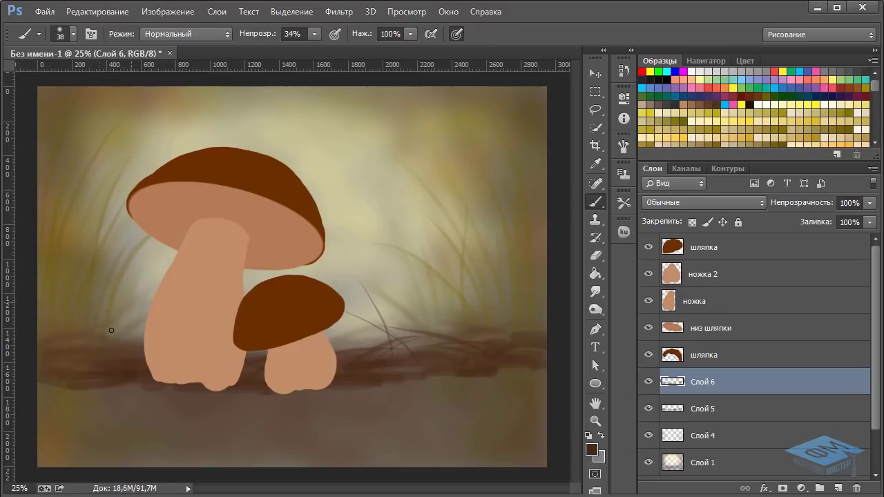
Paint thin dark blades rising from the ground left of the large mushroom, and add a blade toward the canvas's right side.
left_click_drag(134, 332, 161, 334)
left_click_drag(114, 362, 179, 304)
left_click_drag(108, 337, 145, 286)
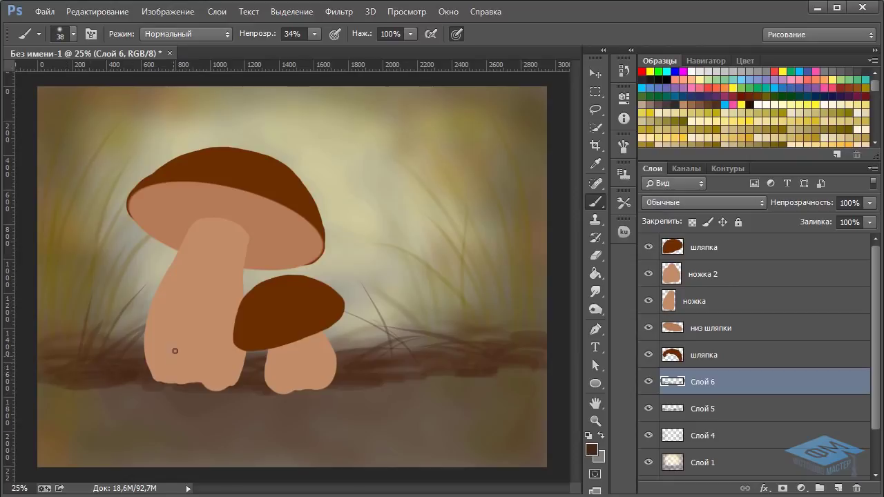
mouse_move(112, 311)
left_mouse_down()
mouse_move(119, 303)
mouse_move(105, 334)
left_mouse_up()
mouse_move(157, 285)
left_mouse_down()
mouse_move(114, 329)
mouse_move(79, 278)
left_mouse_up()
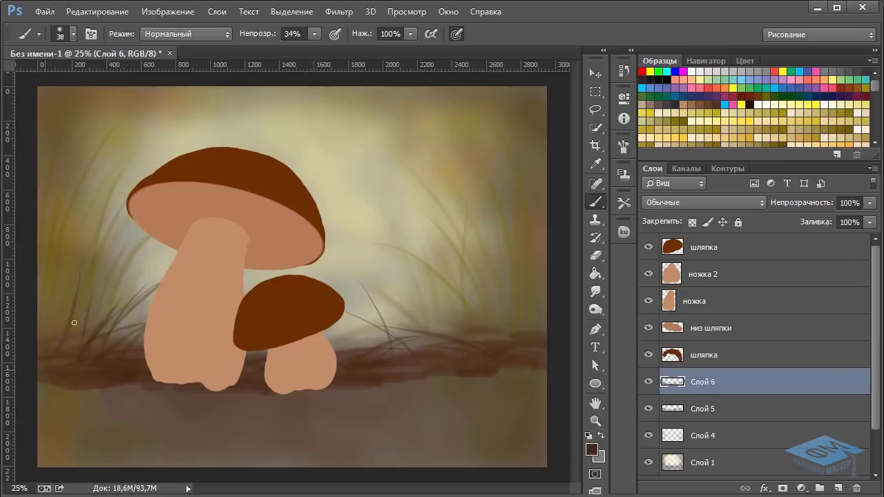
left_click_drag(67, 332, 109, 286)
left_click_drag(467, 311, 486, 325)
Apply a Gaussian Blur with a 9.8-pixel radius to the dark grass layer Слой 6.
left_click(340, 12)
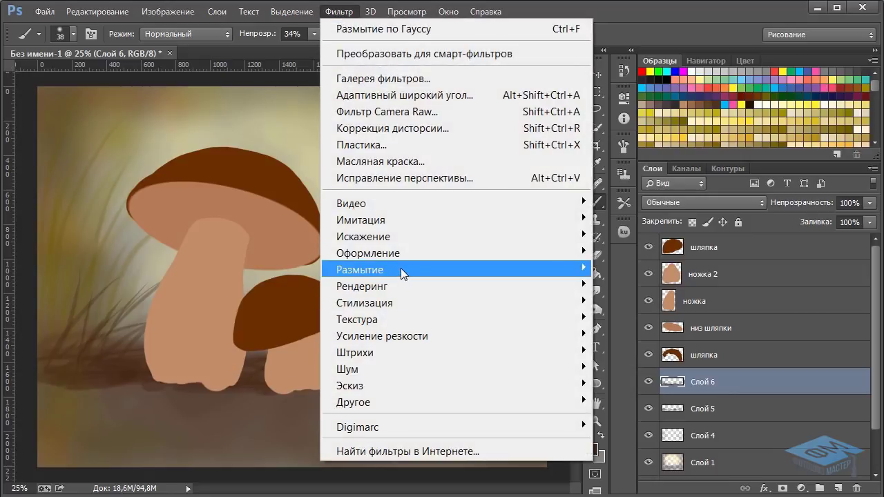
mouse_move(400, 269)
left_click(691, 411)
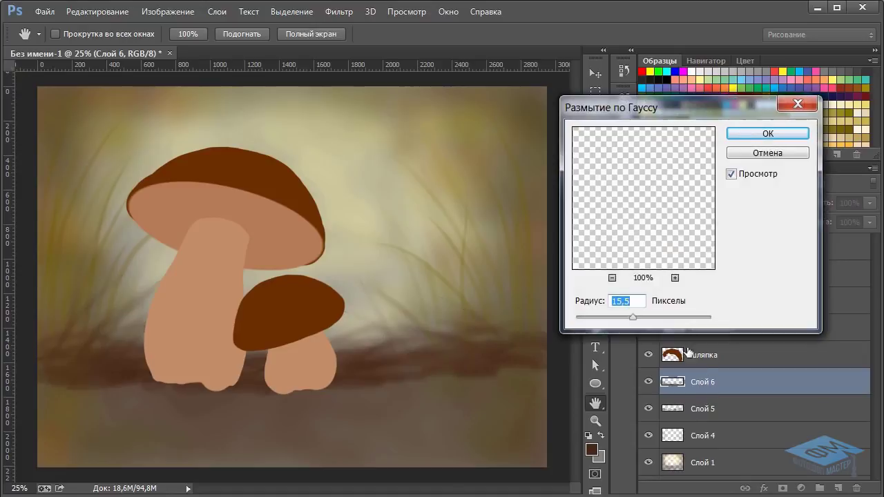
left_click_drag(632, 318, 624, 319)
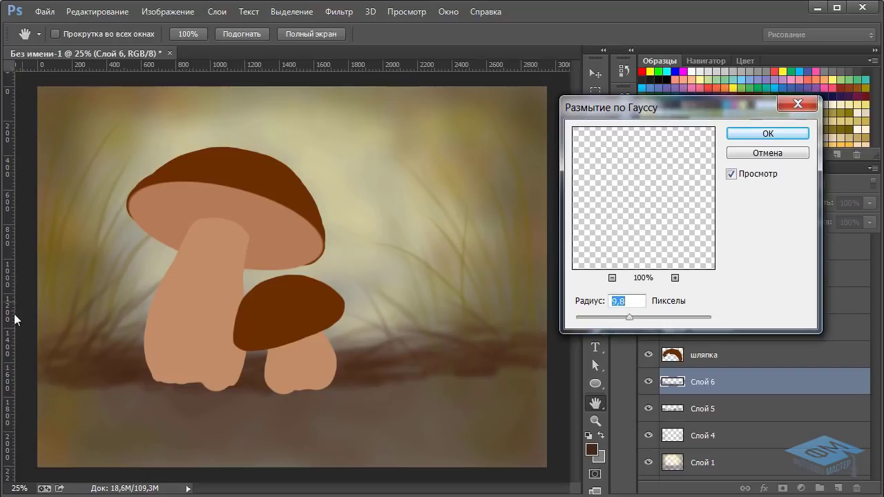
left_click(738, 133)
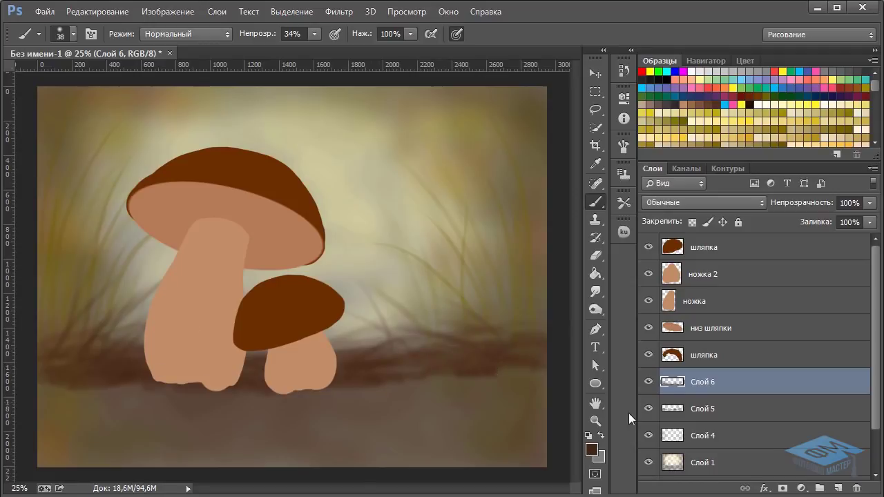
Add a new layer above Слой 6 and shape the soft brush into a narrow, slightly tilted ellipse 106 pixels in size.
left_click(837, 489)
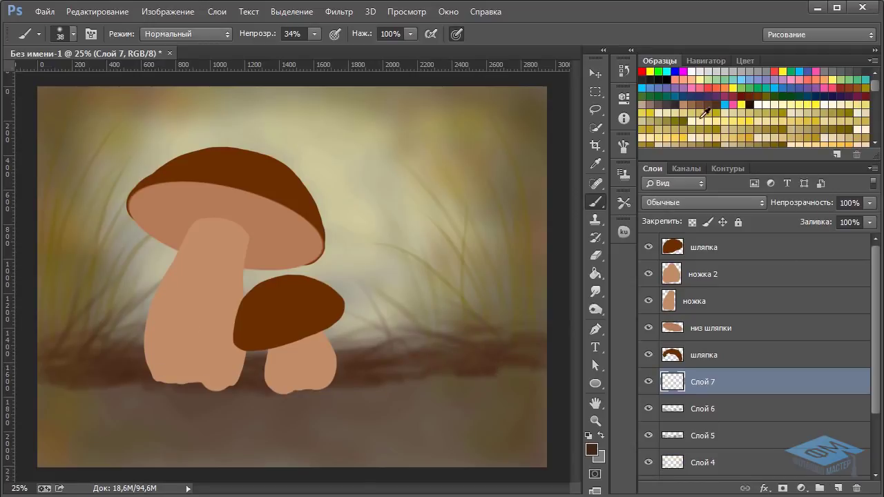
right_click(396, 283)
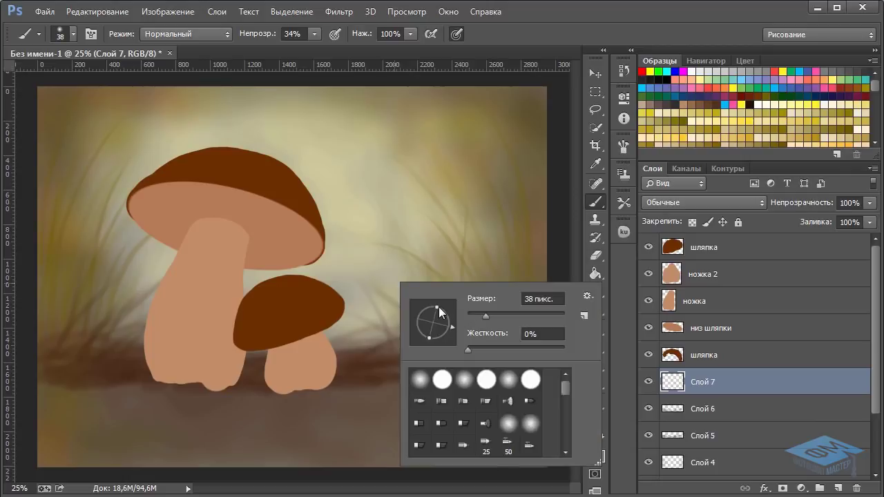
left_click_drag(438, 306, 434, 320)
left_click(504, 314)
left_click_drag(503, 312, 517, 315)
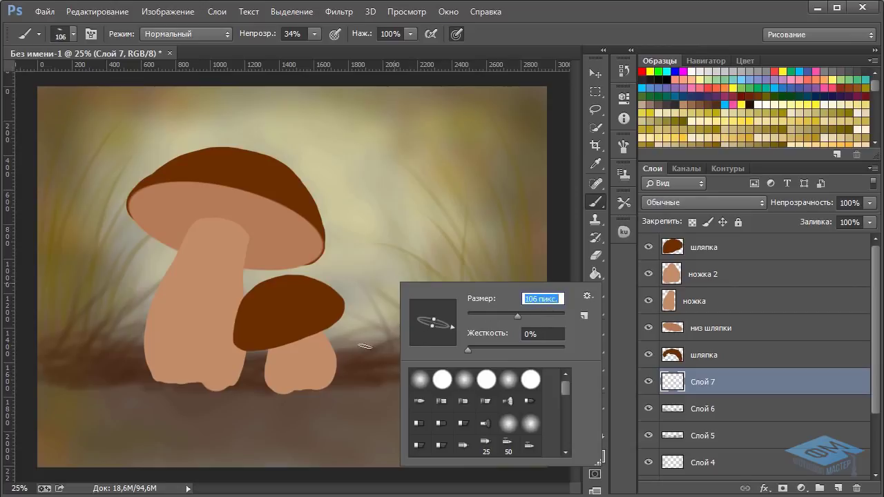
Turn off pen-pressure brush size, set brush opacity to 56%, and paint dark brown leaf strokes on the ground right of the small mushroom.
left_click(459, 33)
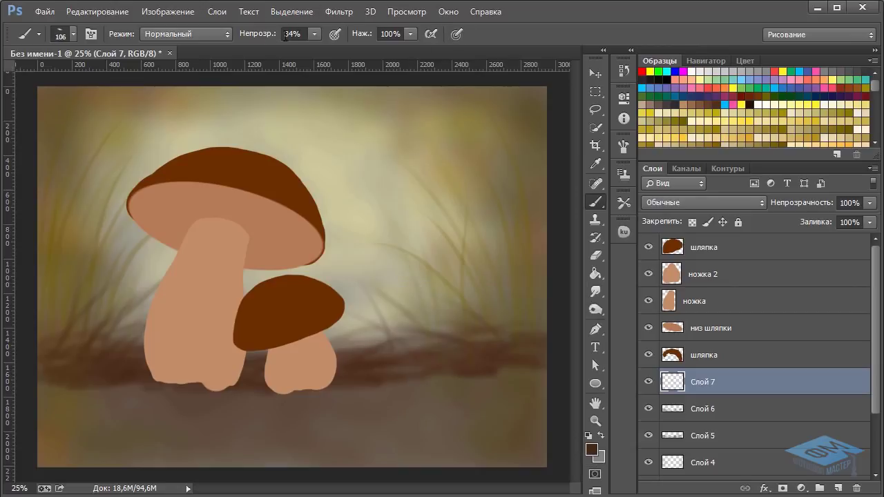
left_click(314, 34)
left_click_drag(314, 47, 330, 52)
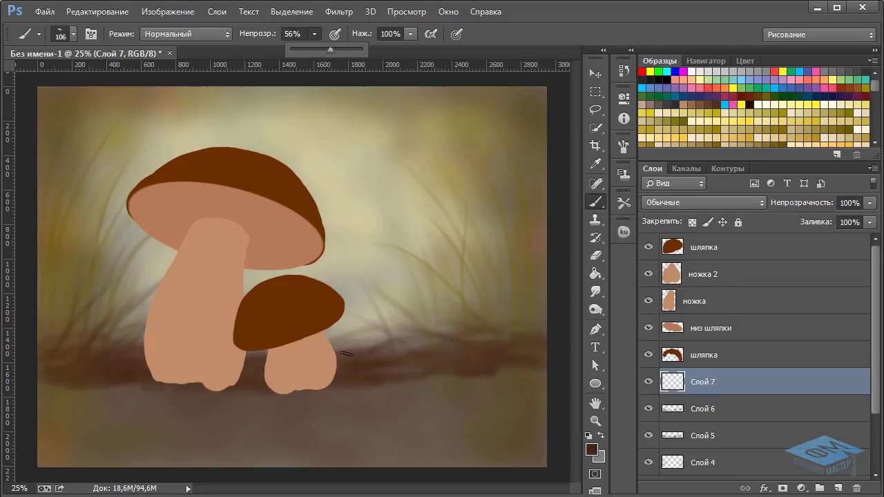
left_click(422, 365)
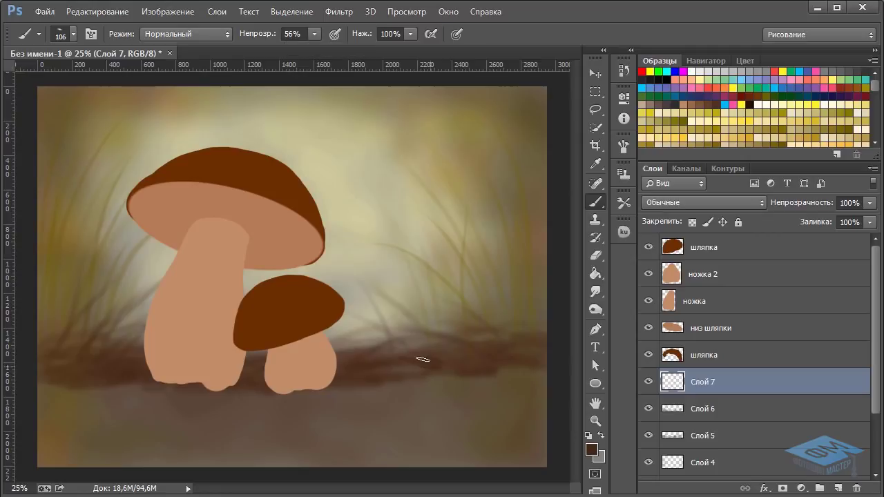
mouse_move(423, 369)
left_mouse_down()
mouse_move(452, 368)
mouse_move(446, 372)
mouse_move(461, 364)
mouse_move(425, 377)
mouse_move(400, 372)
mouse_move(448, 375)
left_mouse_up()
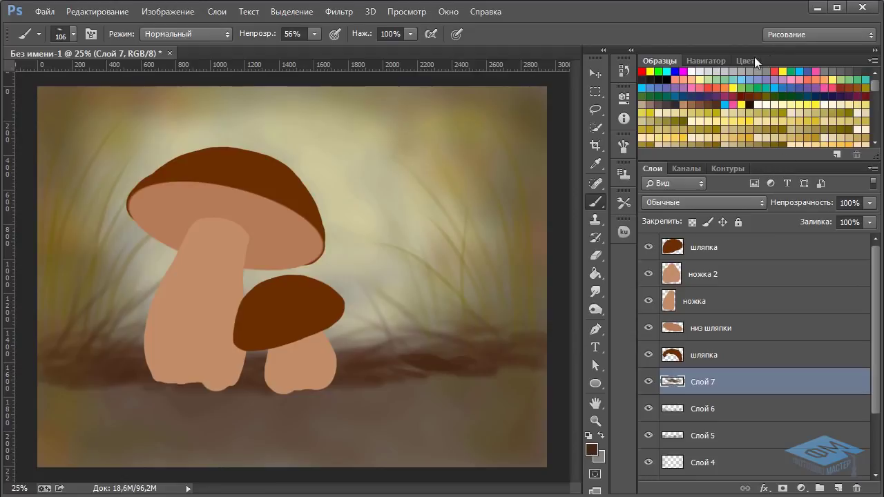
Pick a reddish-brown swatch, paint a leaf-shaped spot over the dark strokes right of the small mushroom, and rotate the brush tip steeply.
left_click(750, 97)
left_click_drag(432, 371, 423, 364)
right_click(506, 332)
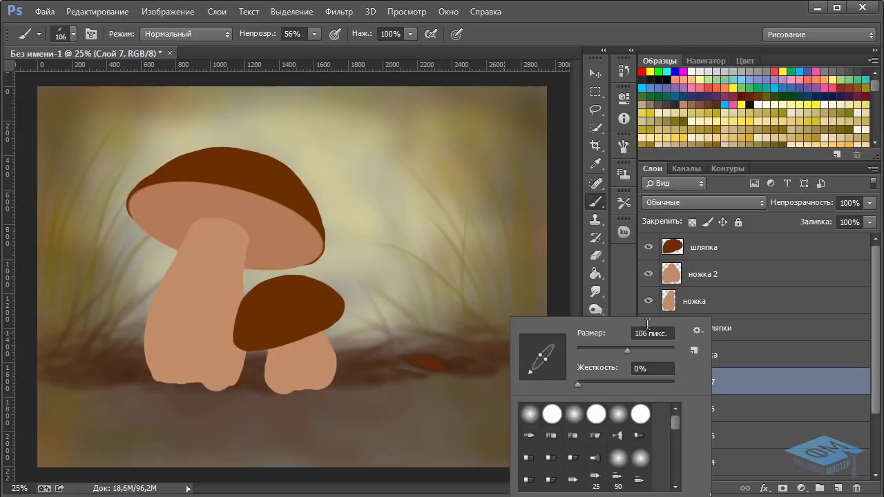
key("Return")
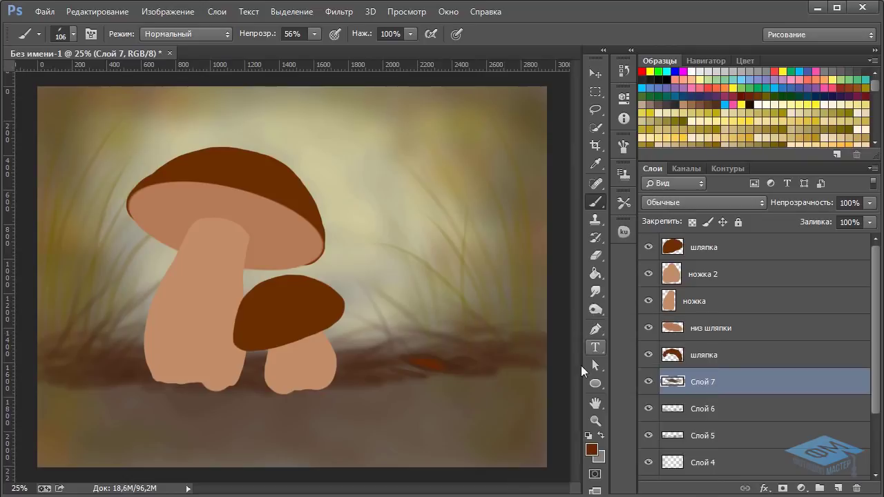
Change the foreground colour to a more muted medium brown and return to the Brush tool.
left_click(592, 449)
left_click(547, 314)
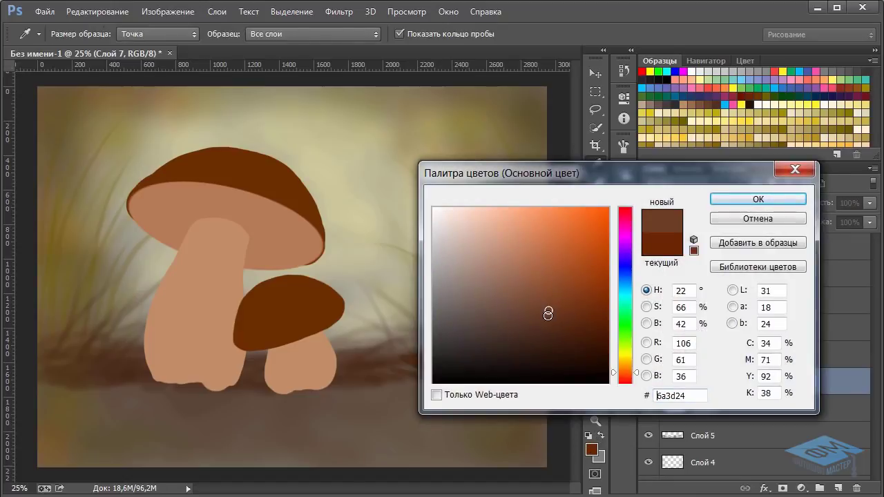
left_click(559, 313)
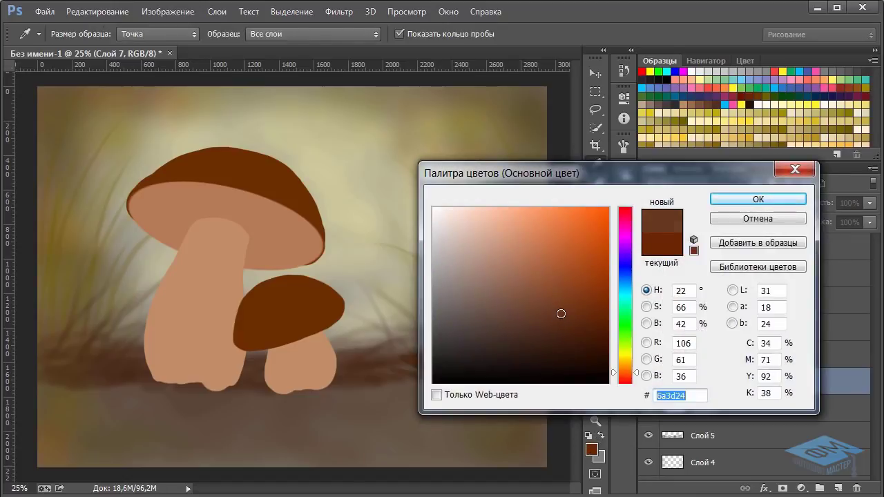
left_click(740, 196)
key("b")
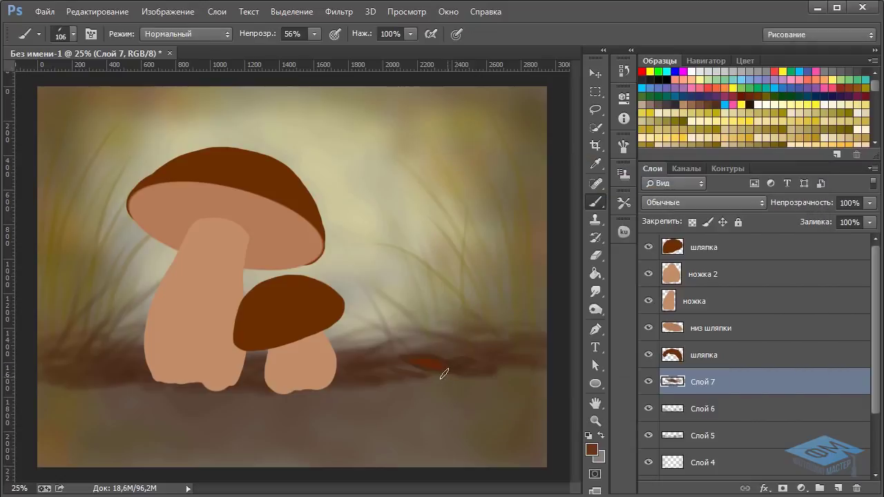
Paint muted brown leaf strokes around the reddish spot right of the small mushroom, rotating the elliptical brush tip between strokes.
right_click(441, 361)
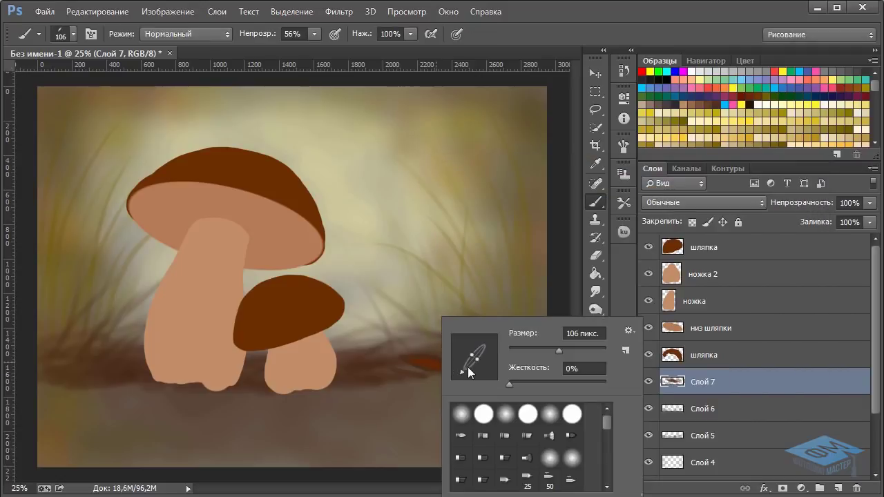
left_click(414, 361)
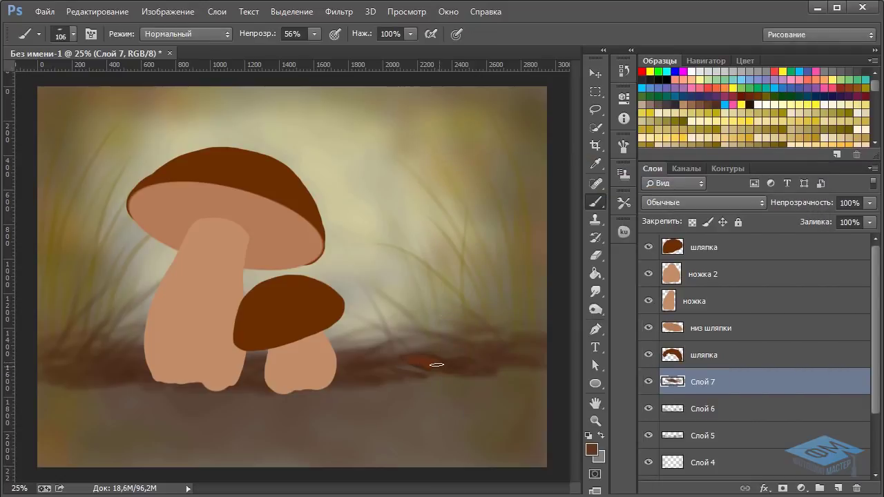
right_click(543, 361)
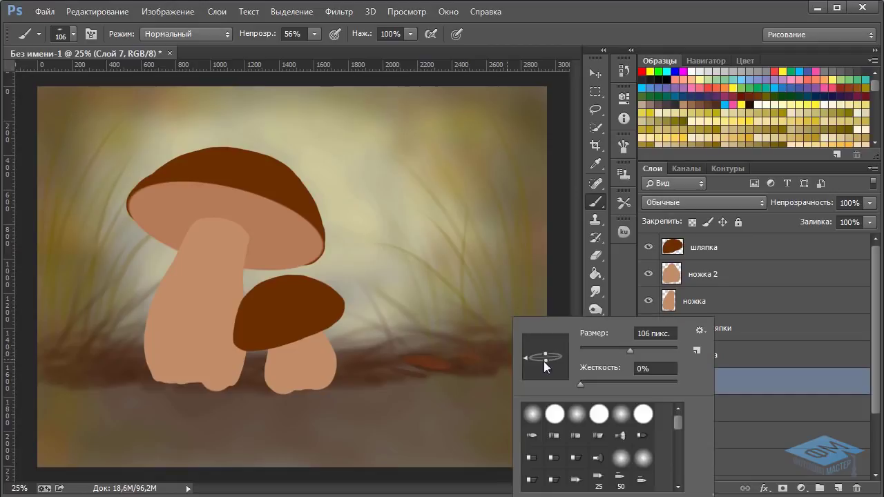
left_click(440, 368)
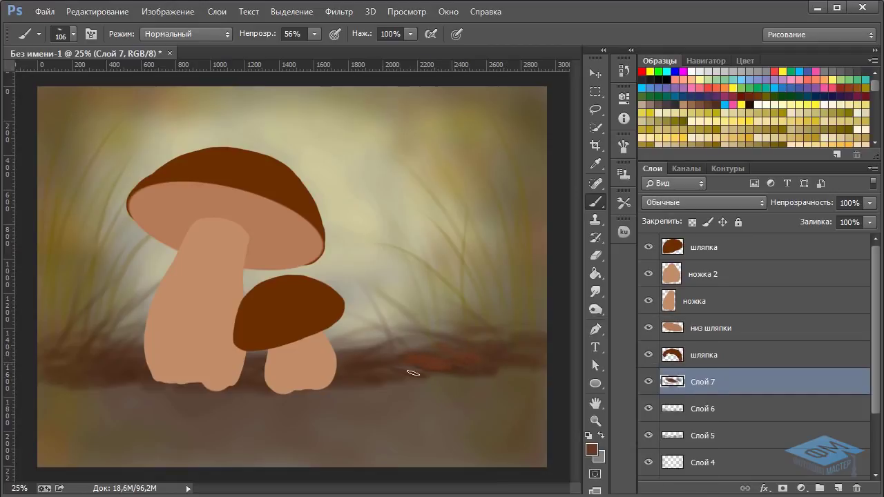
right_click(489, 347)
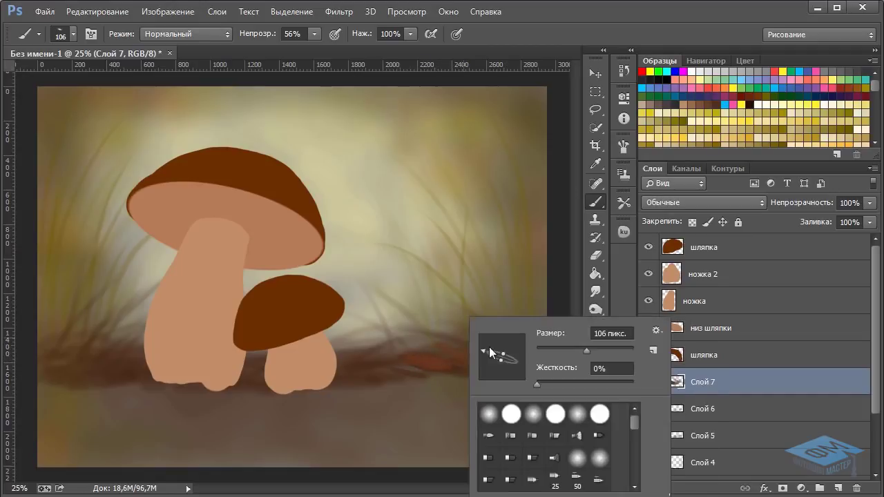
left_click(354, 342)
left_click_drag(354, 342, 362, 345)
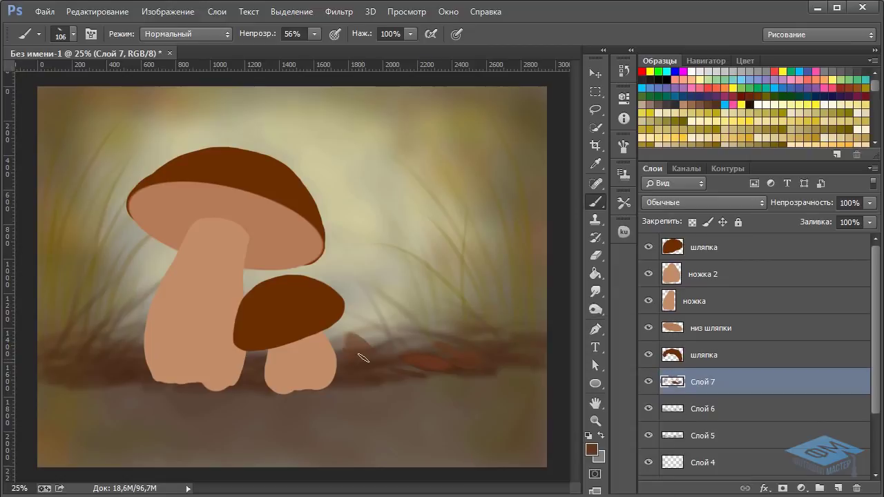
key("ctrl+z")
Reduce the brush to 85 pixels, tilt its tip diagonally, and paint a brown leaf on the ground just right of the small mushroom.
right_click(393, 317)
left_click_drag(506, 350, 501, 351)
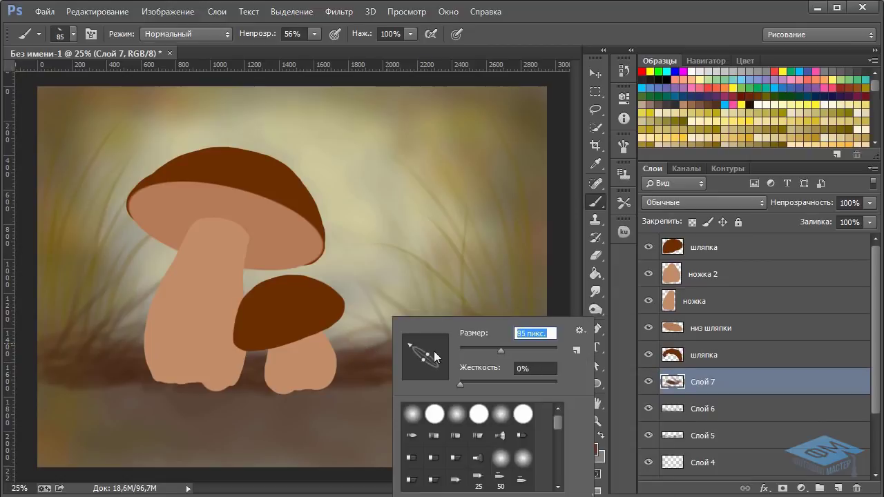
left_click(353, 358)
left_click_drag(345, 347, 361, 355)
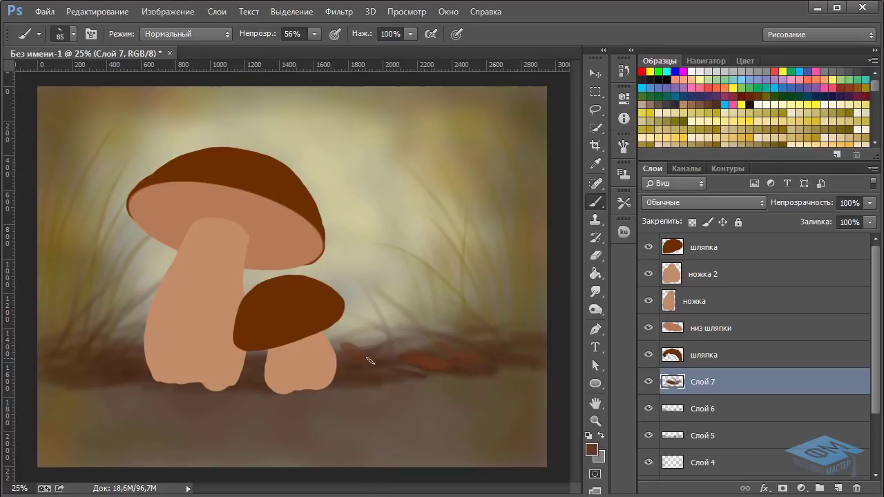
Paint more brown leaves at varied brush angles on the ground left of the large mushroom and near the canvas's right edge.
right_click(412, 363)
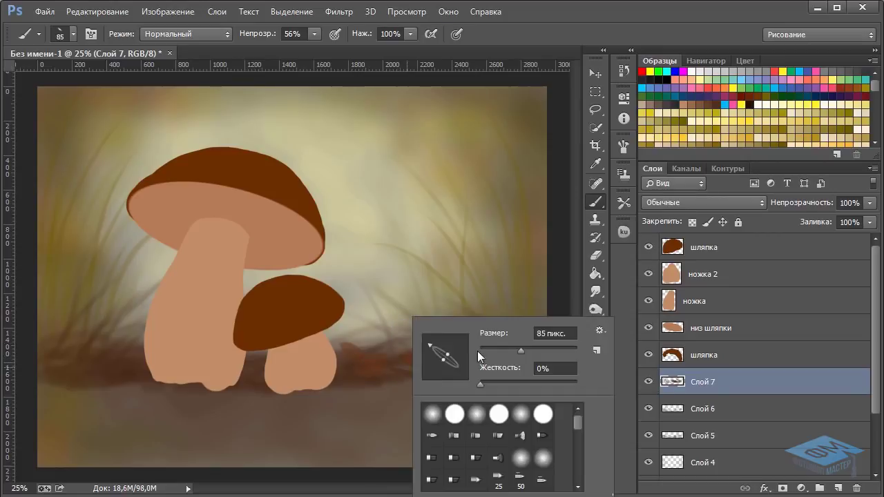
left_click(116, 359)
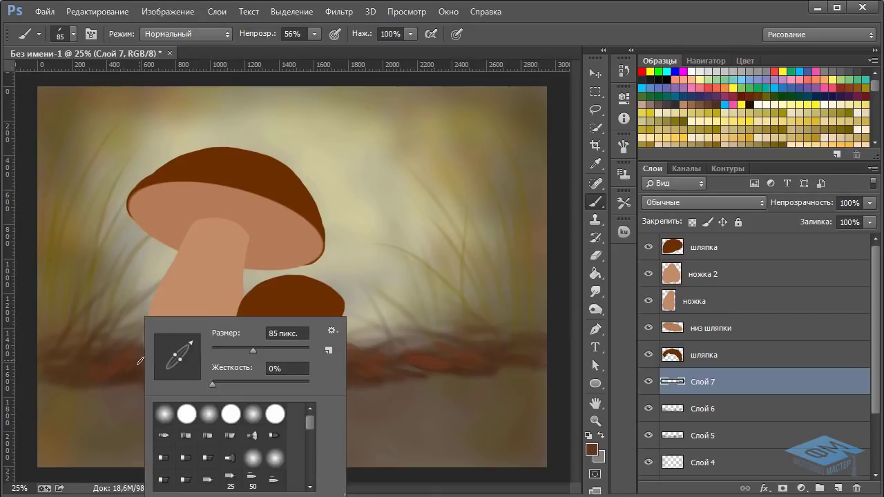
right_click(144, 361)
left_click(69, 362)
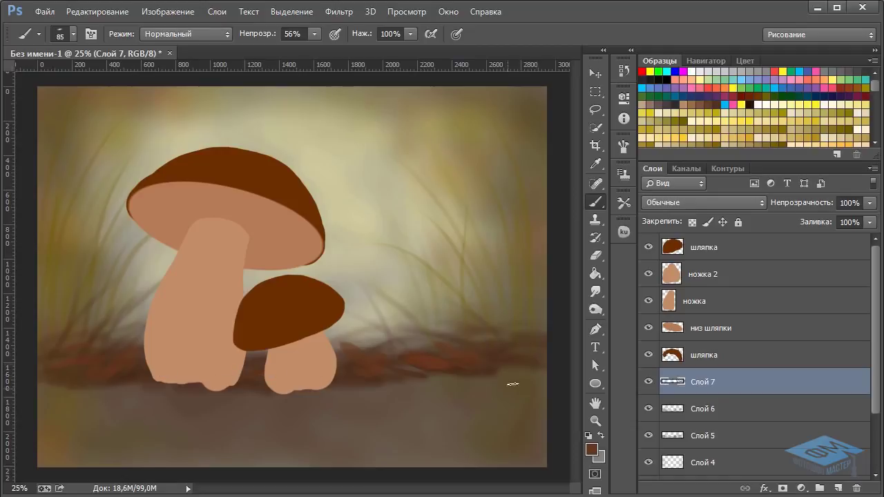
left_click_drag(487, 379, 517, 364)
Apply a Gaussian Blur with a 10.0-pixel radius to the leaf layer Слой 7.
left_click(338, 12)
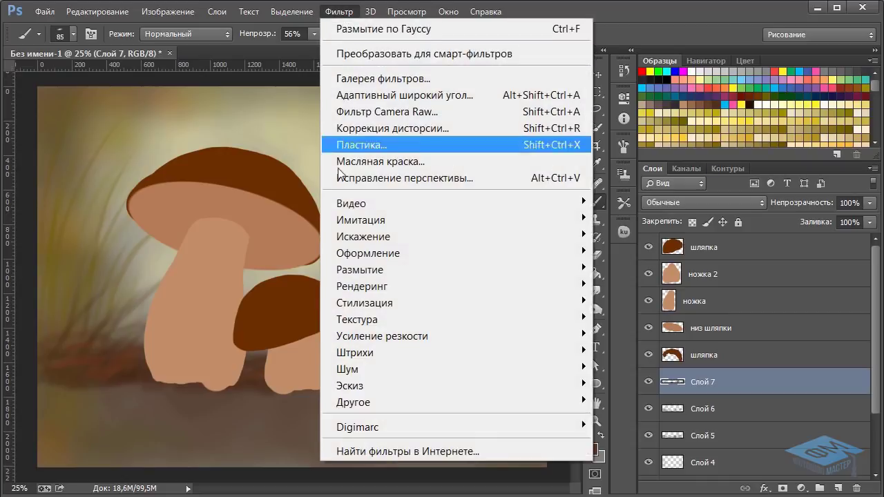
mouse_move(553, 269)
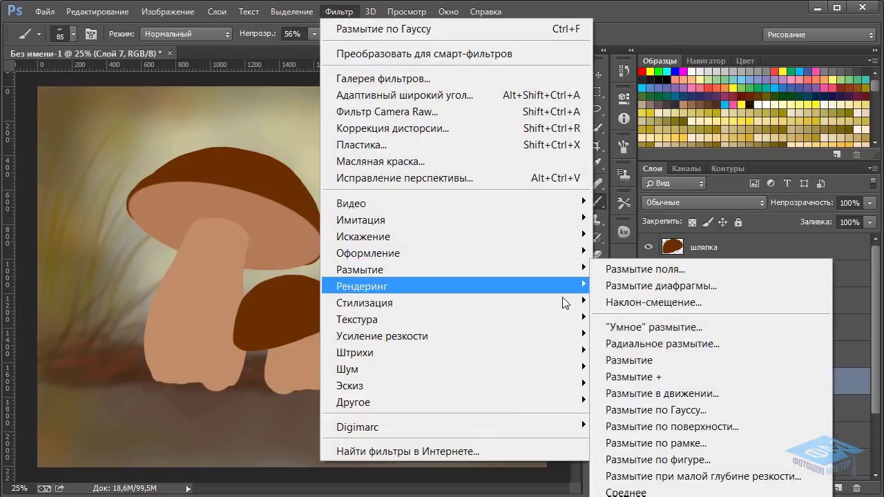
left_click(683, 410)
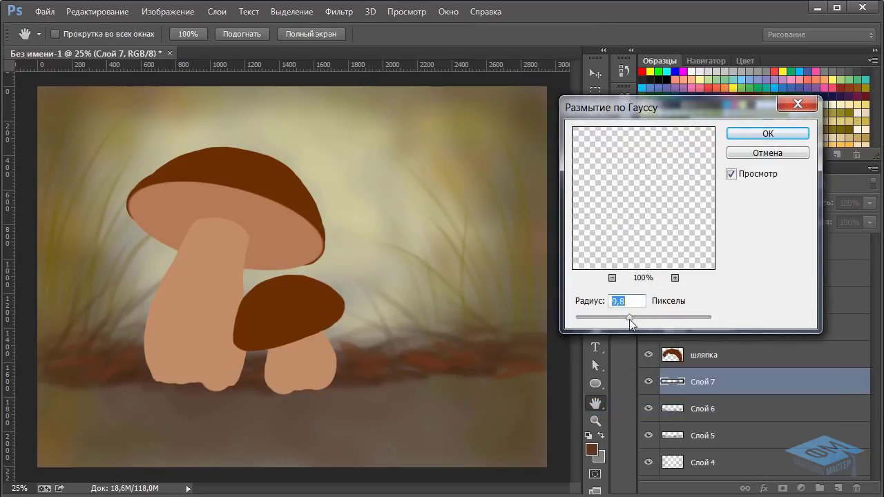
left_click_drag(629, 318, 625, 318)
left_click(747, 129)
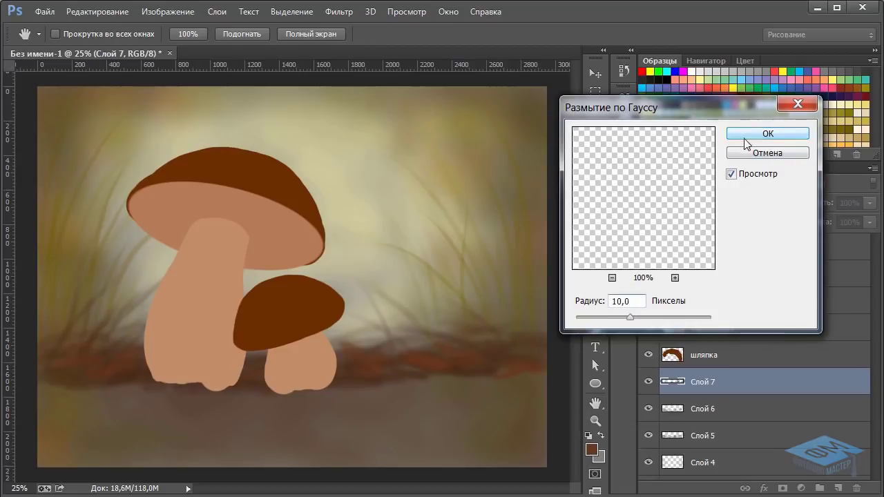
Nudge the blurred leaf layer Слой 7 into place, a little to the right and very slightly lower on the ground.
left_click(593, 71)
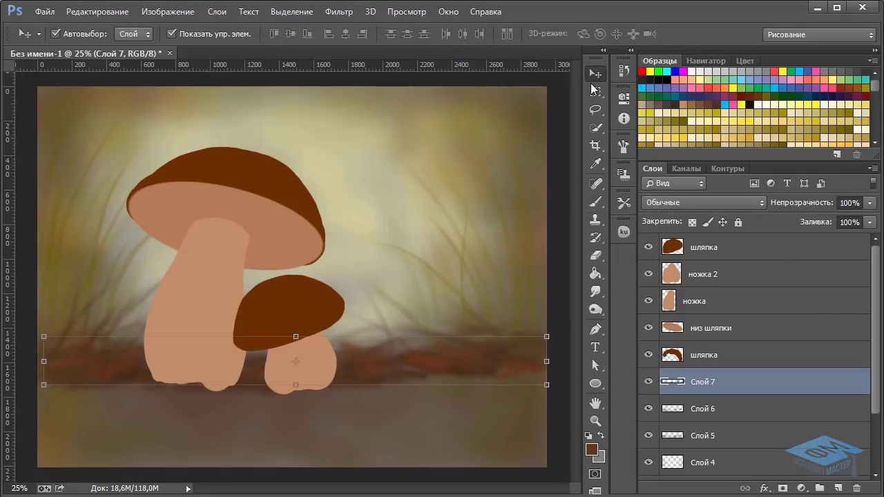
key("shift+Up")
key("shift+Up")
key("shift+Up")
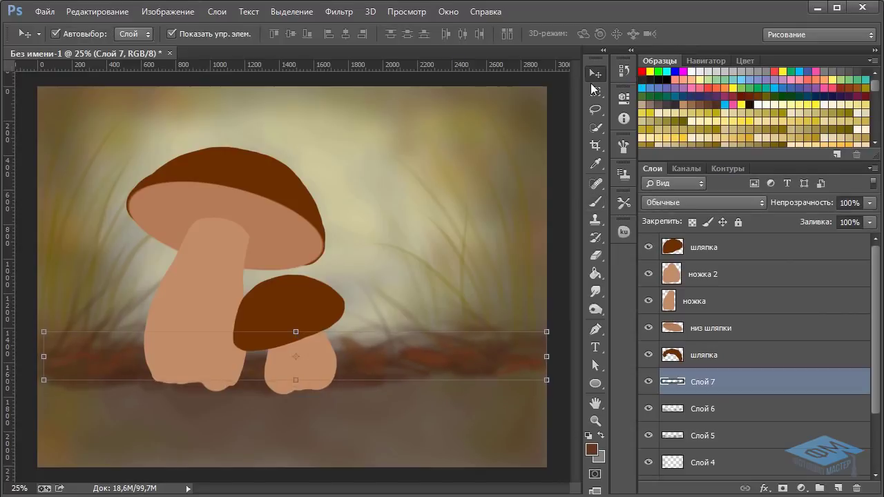
key("shift+Up")
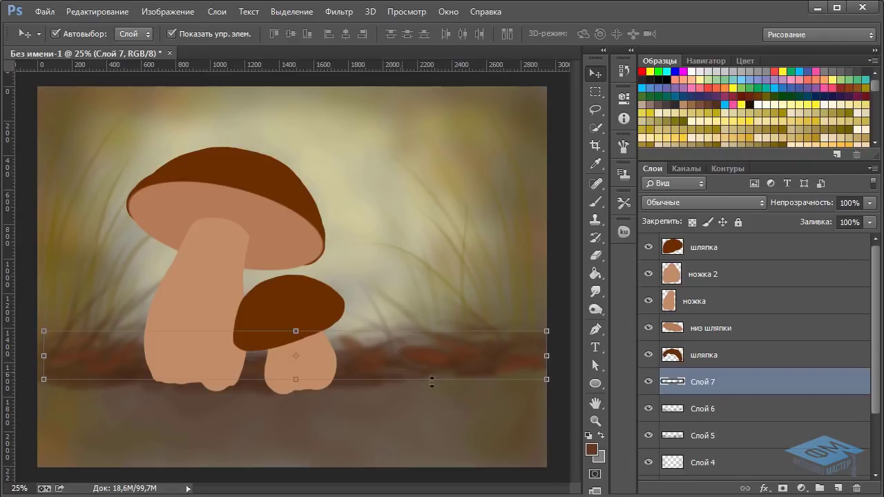
key("shift+Left")
key("shift+Down")
key("shift+Down")
key("shift+Down")
key("shift+Down")
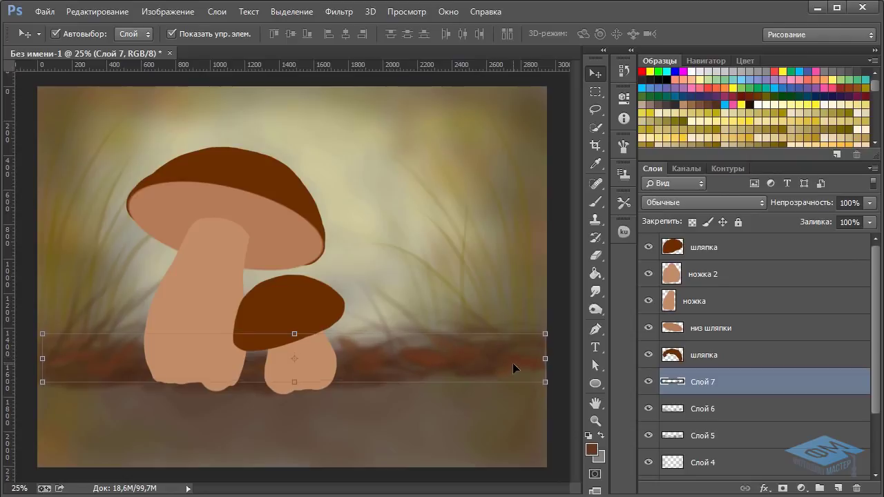
key("shift+Down")
key("shift+Right")
key("shift+Right")
key("shift+Right")
key("shift+Right")
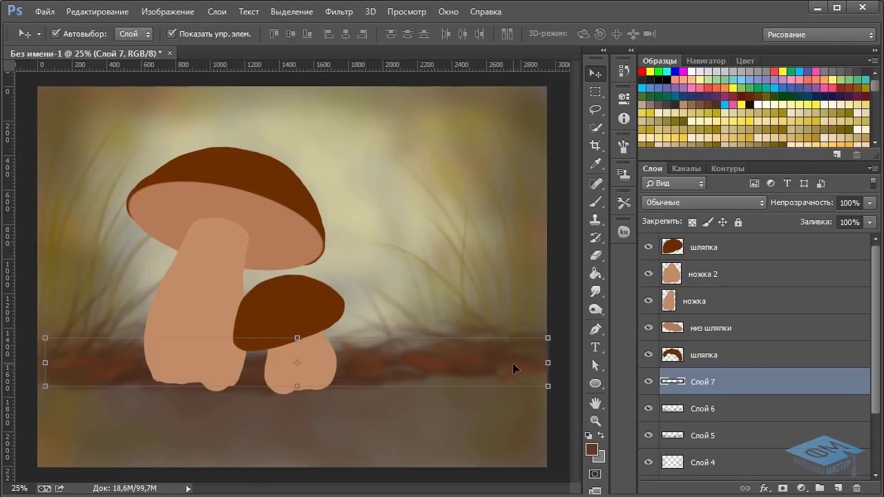
key("shift+Right")
key("shift+Right")
key("shift+Right")
key("shift+Right")
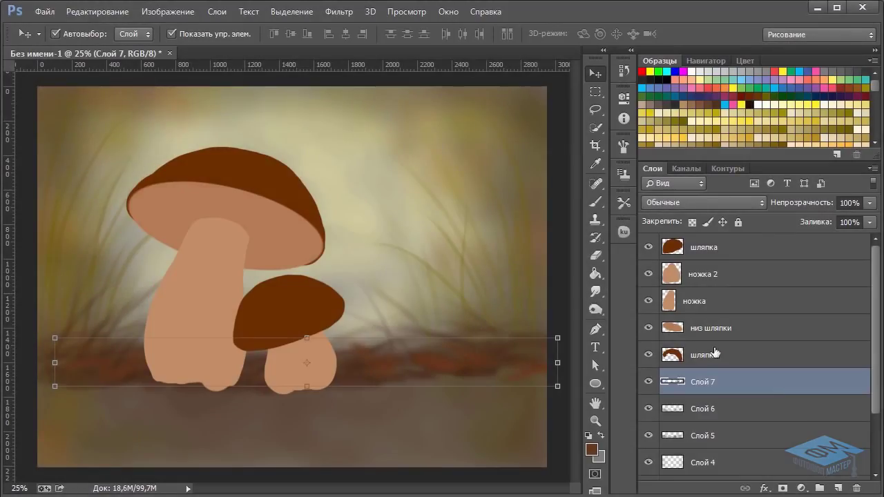
Merge the ground layers Слой 7, Слой 6 and Слой 5 into a single layer.
left_click(772, 412, "shift")
left_click(764, 432, "shift")
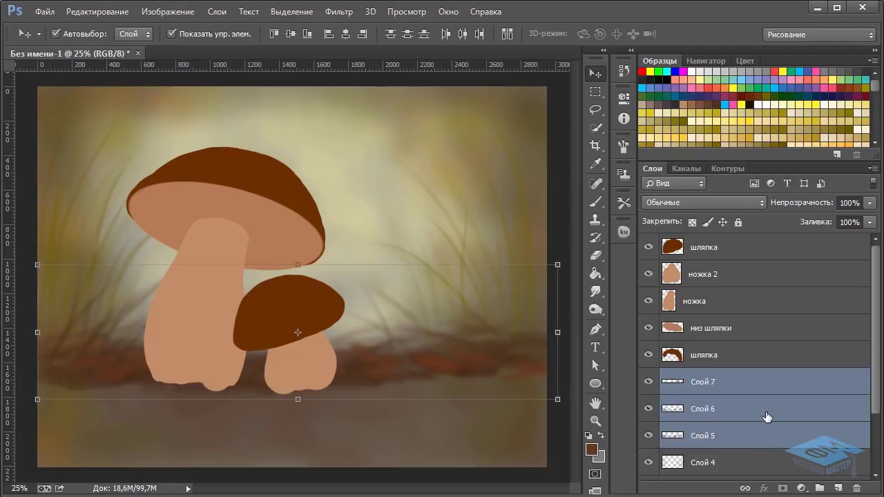
key("ctrl+e")
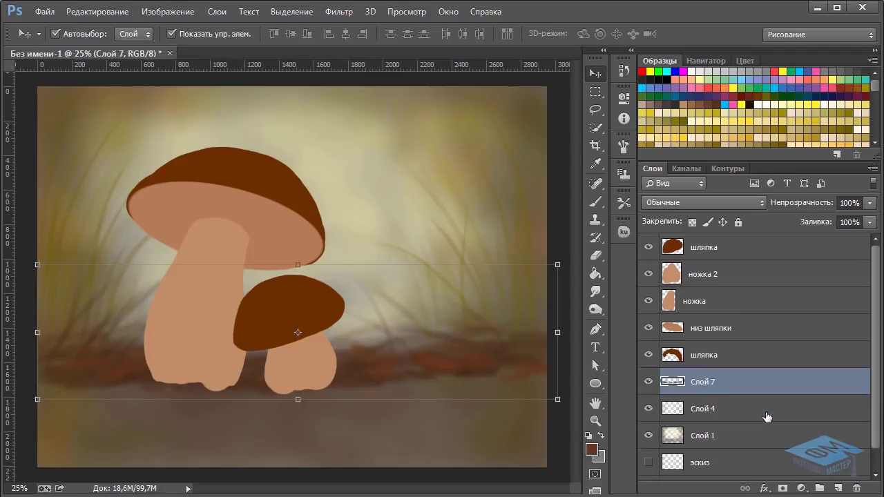
Darken the leafy ground beside the small mushroom with a dark brown, fully round 140-pixel soft brush at 30% opacity.
left_click(649, 412)
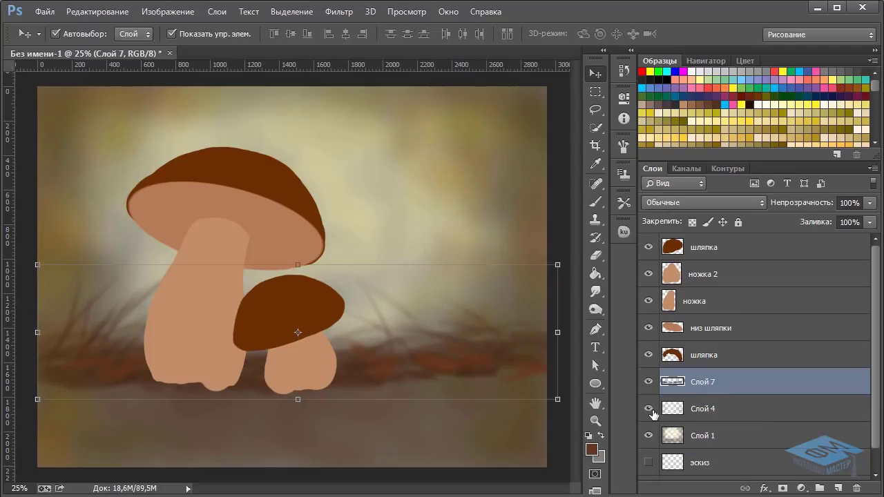
left_click(650, 410)
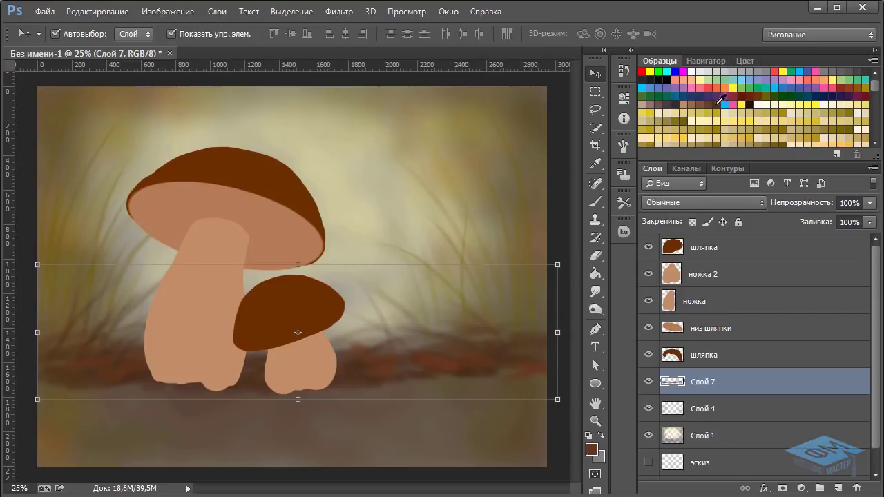
left_click(592, 206)
right_click(428, 361)
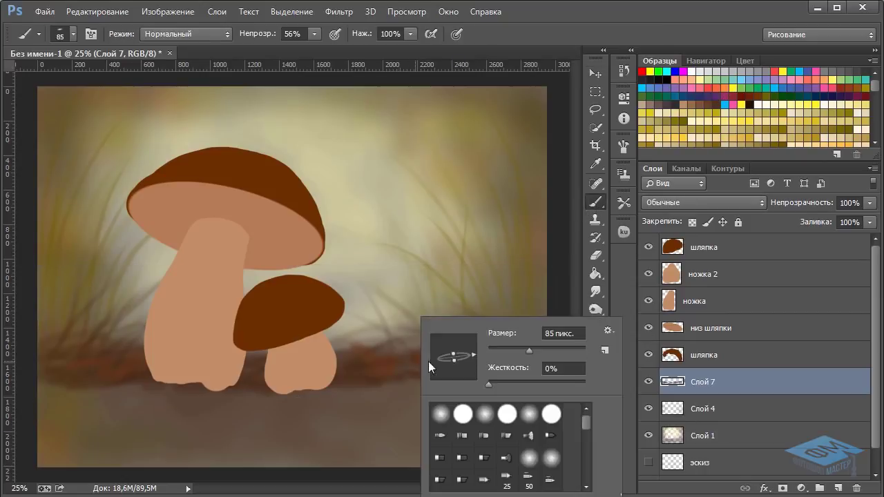
left_click_drag(451, 359, 450, 338)
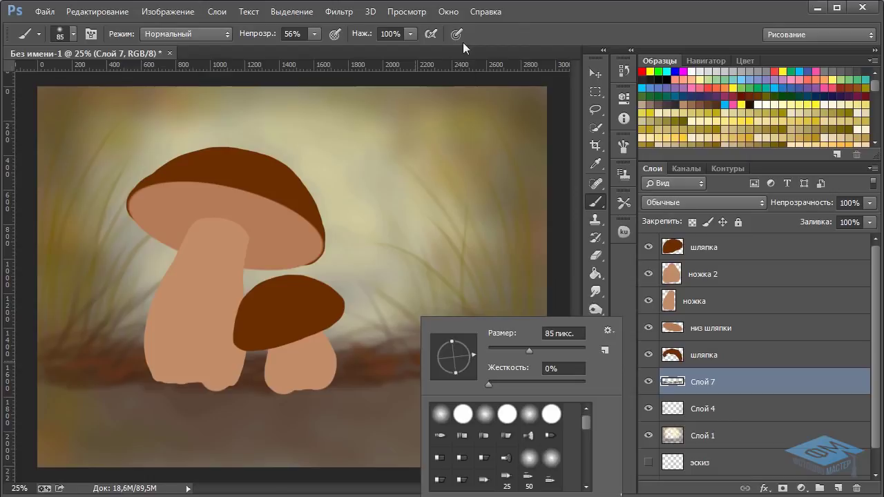
left_click(314, 34)
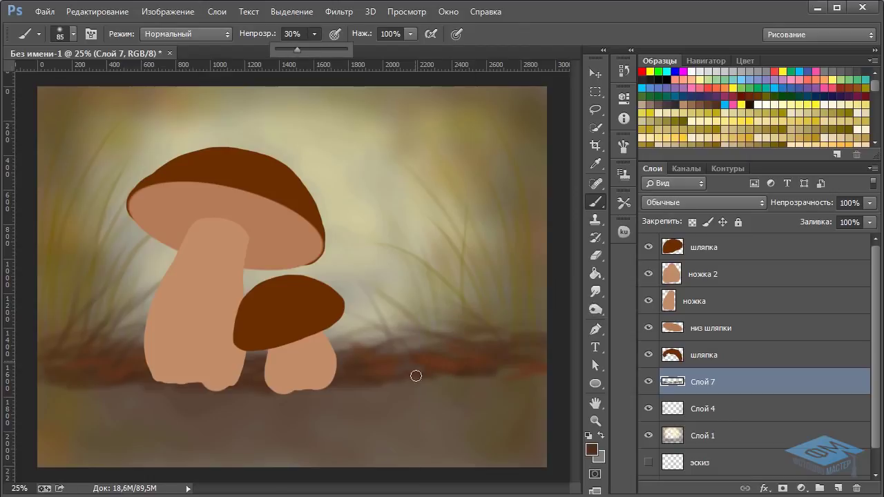
right_click(459, 372)
left_click(589, 350)
mouse_move(407, 372)
left_mouse_down()
mouse_move(462, 380)
mouse_move(411, 371)
mouse_move(417, 363)
mouse_move(453, 377)
mouse_move(529, 377)
mouse_move(337, 386)
left_mouse_up()
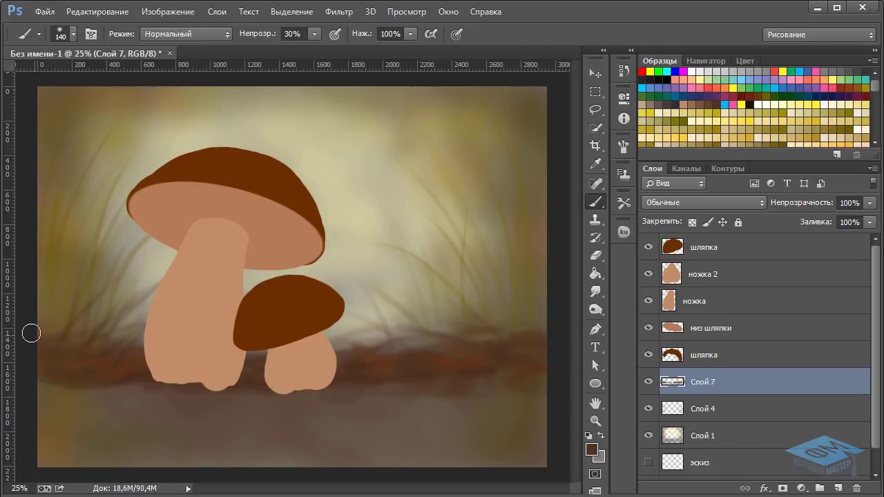
Shade the ground and grass at the canvas's left and right edges dark brown with a 314-pixel soft brush.
right_click(140, 352)
left_click(282, 349)
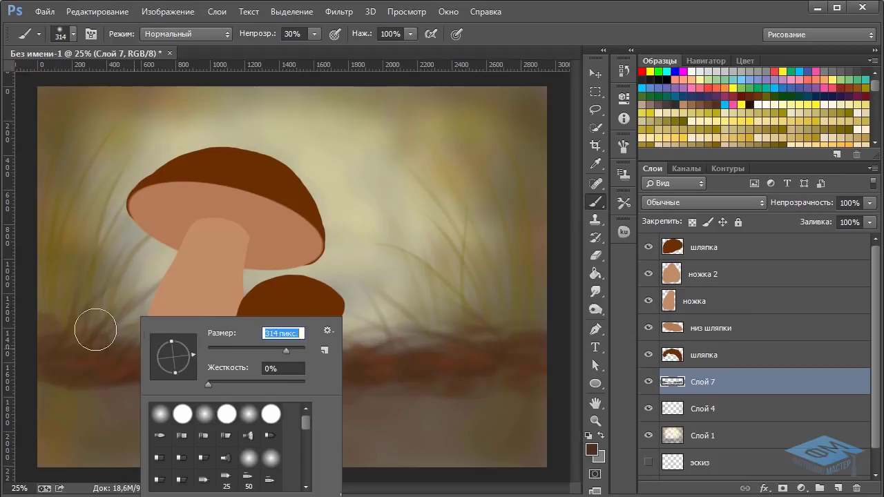
key("Return")
mouse_move(49, 319)
left_mouse_down()
mouse_move(84, 348)
mouse_move(81, 406)
mouse_move(93, 331)
mouse_move(24, 395)
mouse_move(52, 378)
mouse_move(132, 373)
left_mouse_up()
mouse_move(547, 348)
left_mouse_down()
mouse_move(499, 328)
mouse_move(536, 324)
mouse_move(510, 337)
mouse_move(500, 315)
mouse_move(525, 291)
left_mouse_up()
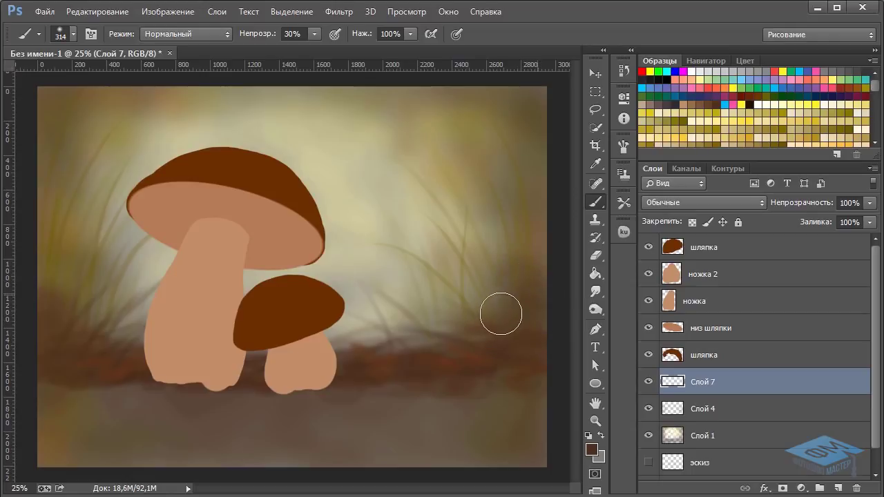
Deepen the dark brown shading at the right end of the ground using a 500-pixel soft brush.
right_click(549, 331)
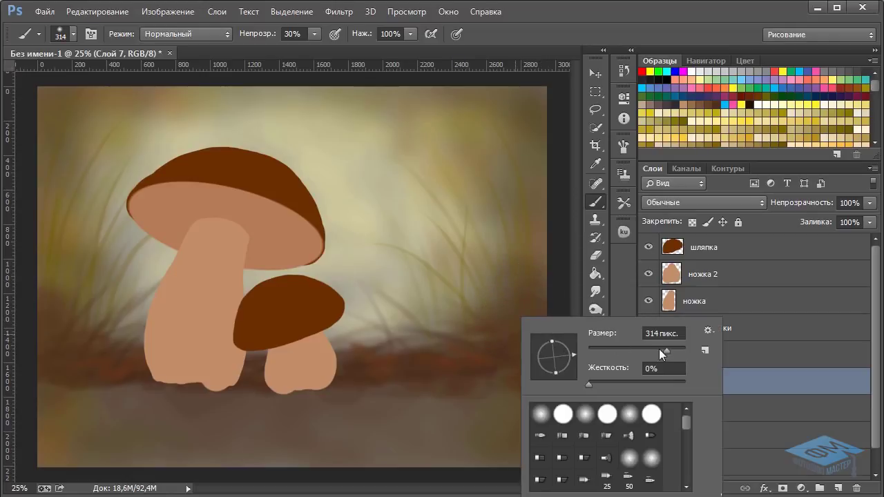
key("Return")
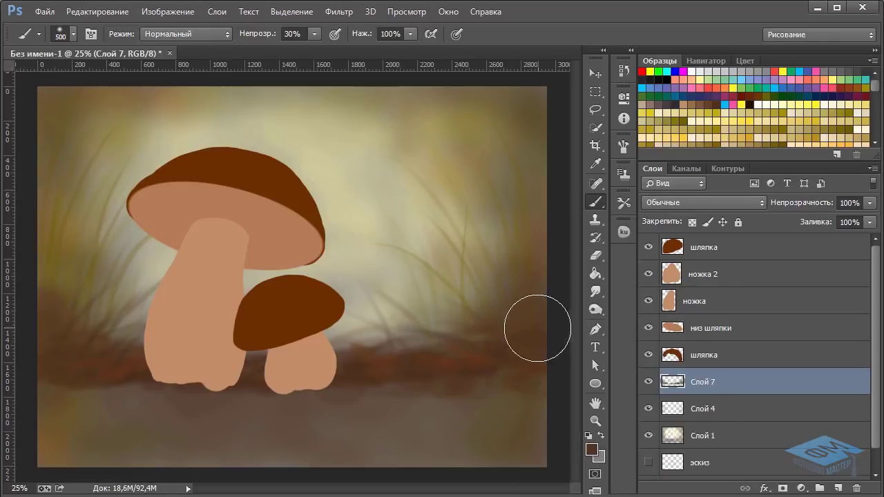
left_click_drag(519, 369, 535, 358)
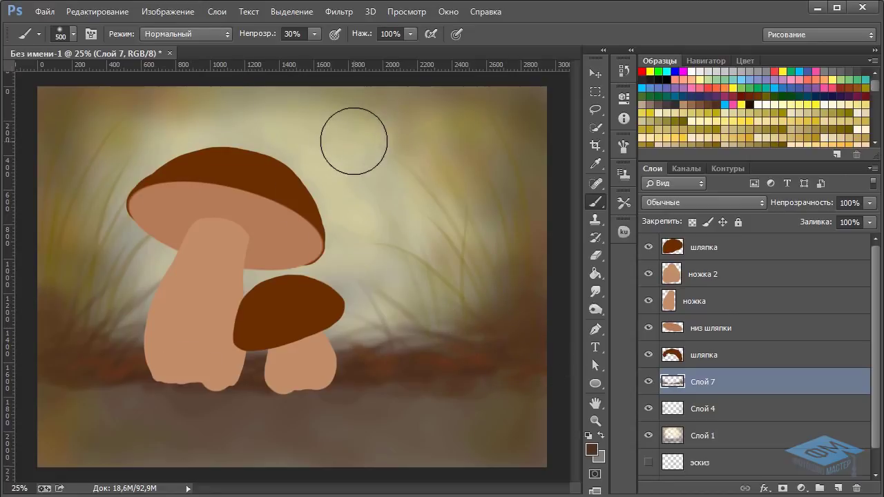
Paint soft pale-yellow light across the background above and to the right of the large mushroom.
left_click(788, 104)
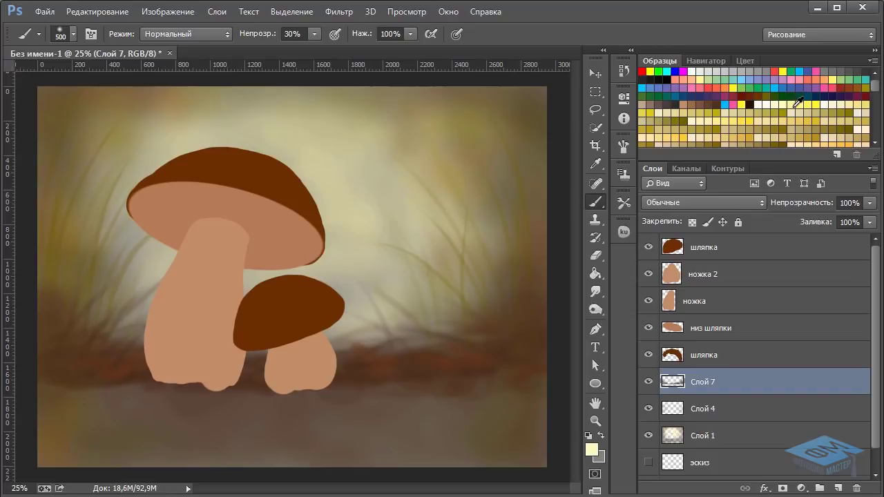
left_click(352, 130)
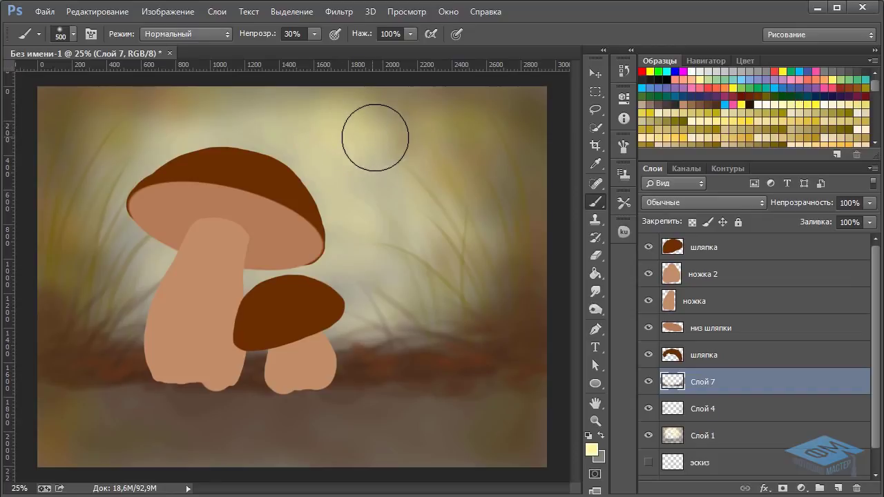
left_click(376, 130)
left_click(382, 195)
mouse_move(273, 141)
left_mouse_down()
mouse_move(241, 116)
mouse_move(240, 103)
mouse_move(230, 116)
mouse_move(124, 172)
left_mouse_up()
mouse_move(293, 178)
left_mouse_down()
mouse_move(375, 179)
mouse_move(315, 185)
mouse_move(265, 134)
mouse_move(442, 270)
left_mouse_up()
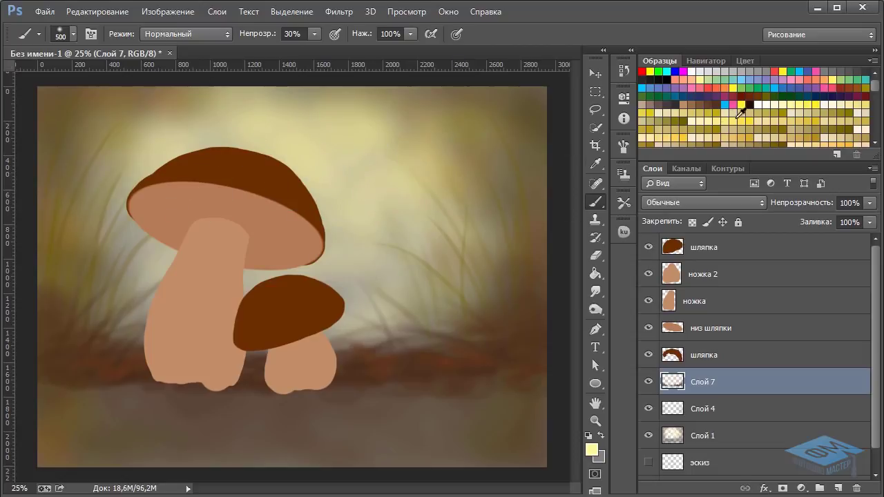
Paint a faint light-blue haze over the bright background around the large cap, lowering the brush opacity to 11% and finally 5%.
left_click(740, 80)
left_click(592, 449)
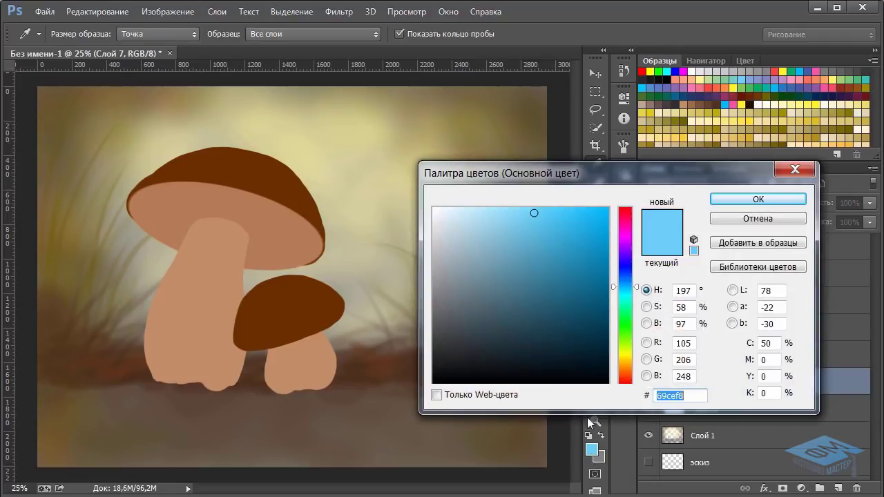
left_click(497, 217)
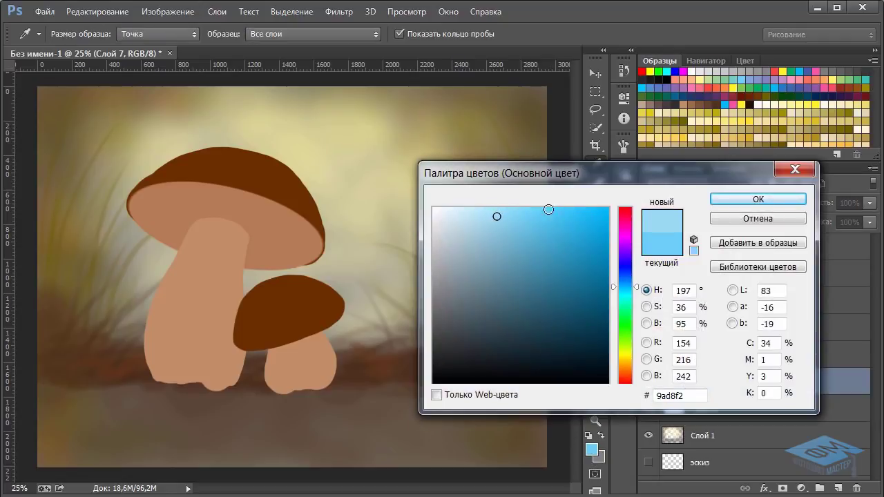
left_click(722, 202)
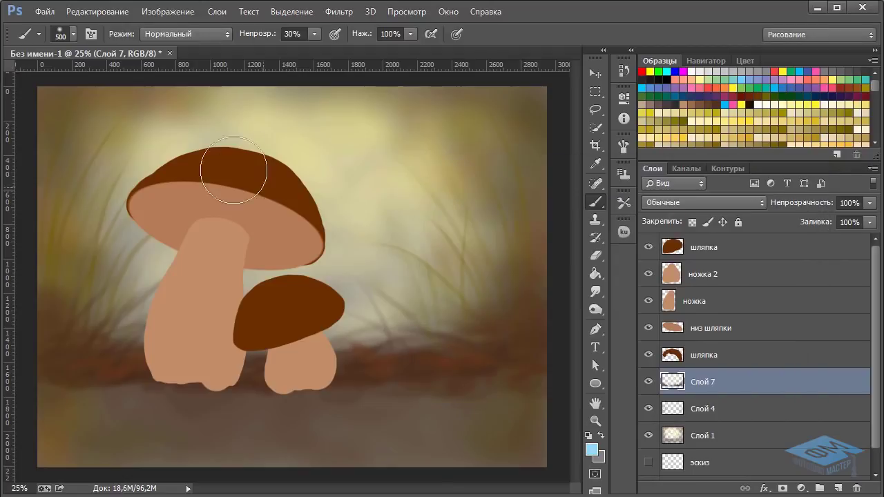
left_click(314, 33)
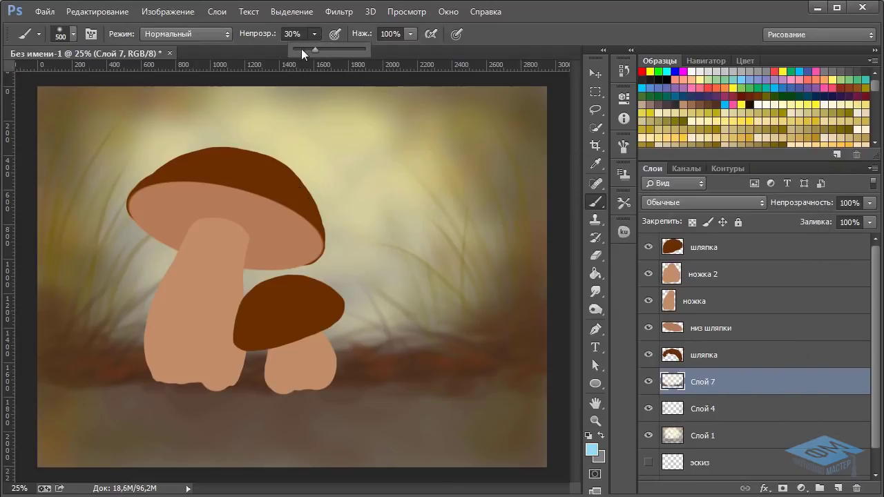
left_click(301, 48)
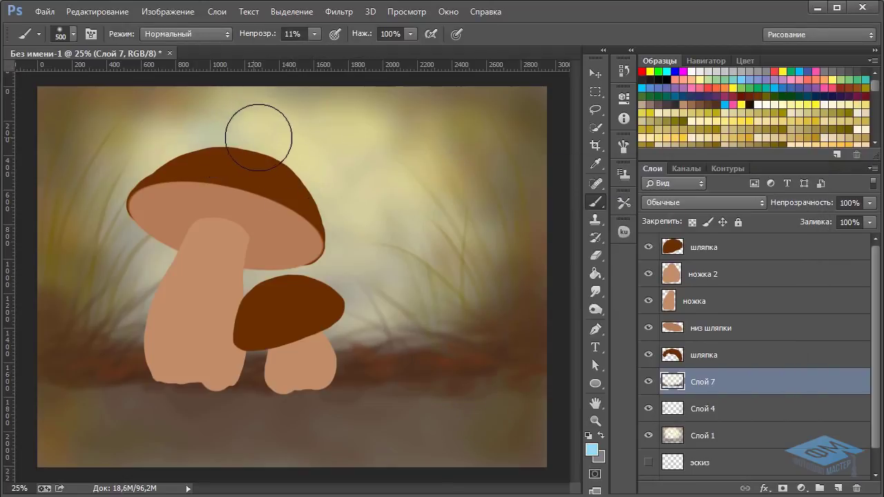
left_click(314, 33)
left_click(311, 50)
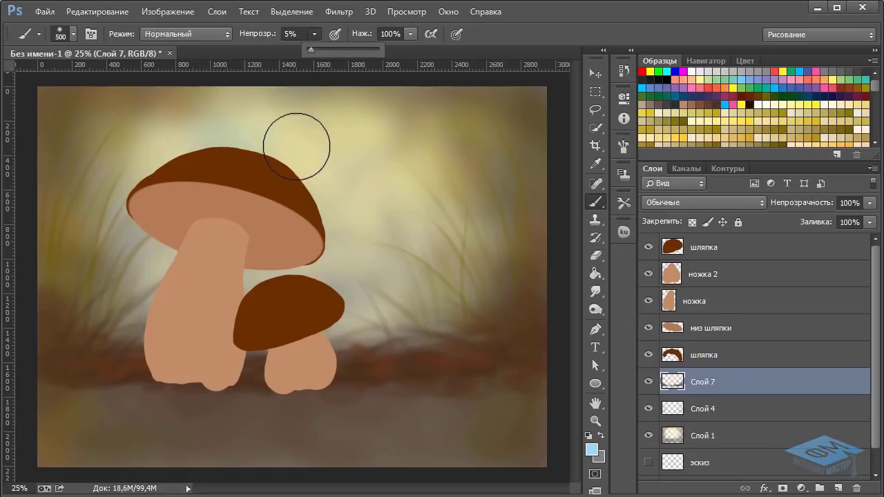
mouse_move(286, 135)
left_mouse_down()
mouse_move(338, 185)
mouse_move(359, 176)
mouse_move(302, 152)
mouse_move(359, 217)
mouse_move(371, 189)
mouse_move(366, 166)
mouse_move(365, 224)
mouse_move(331, 213)
mouse_move(299, 165)
mouse_move(200, 147)
mouse_move(148, 167)
mouse_move(163, 166)
mouse_move(159, 181)
mouse_move(121, 219)
mouse_move(137, 231)
mouse_move(113, 229)
mouse_move(159, 247)
mouse_move(324, 228)
mouse_move(372, 238)
mouse_move(431, 190)
mouse_move(389, 137)
mouse_move(334, 224)
mouse_move(351, 252)
mouse_move(443, 221)
mouse_move(435, 200)
mouse_move(436, 217)
mouse_move(462, 212)
mouse_move(410, 139)
mouse_move(414, 169)
mouse_move(324, 260)
mouse_move(415, 273)
mouse_move(477, 236)
mouse_move(473, 200)
mouse_move(442, 202)
mouse_move(384, 139)
left_mouse_up()
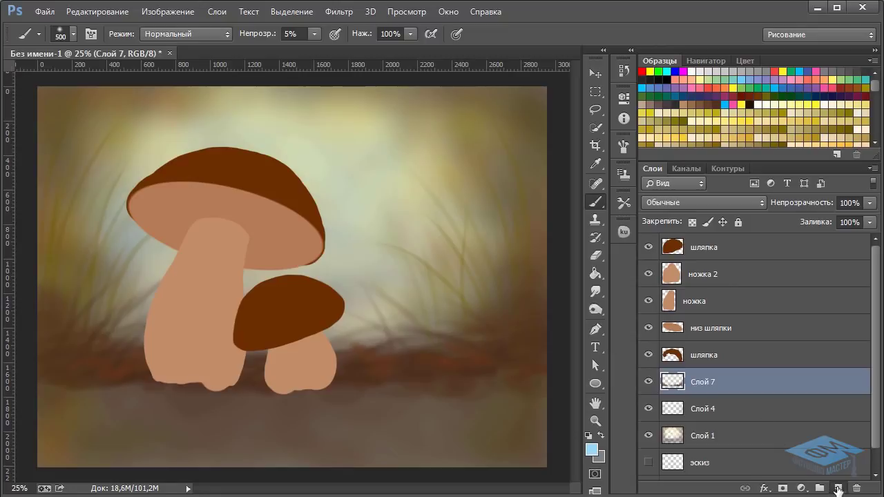
Add a new layer above Слой 7 and set the foreground colour to muted olive #716c2e.
left_click(838, 488)
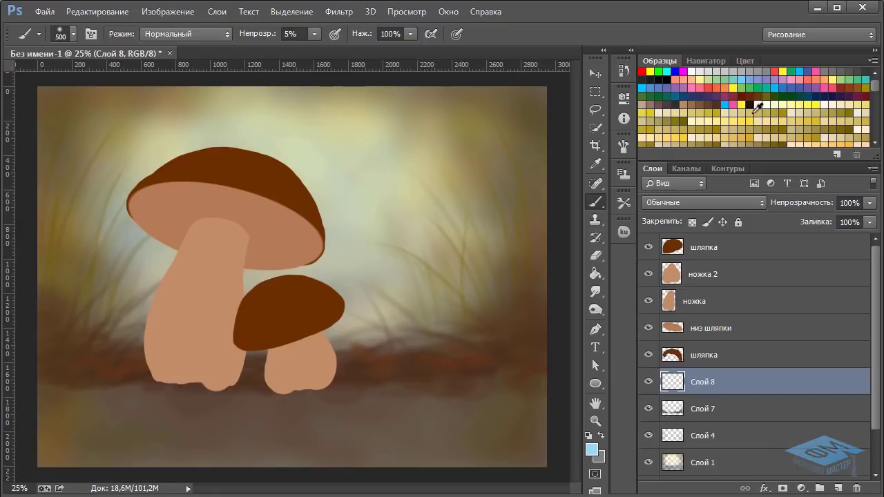
left_click(676, 120)
left_click(688, 119)
left_click(592, 452)
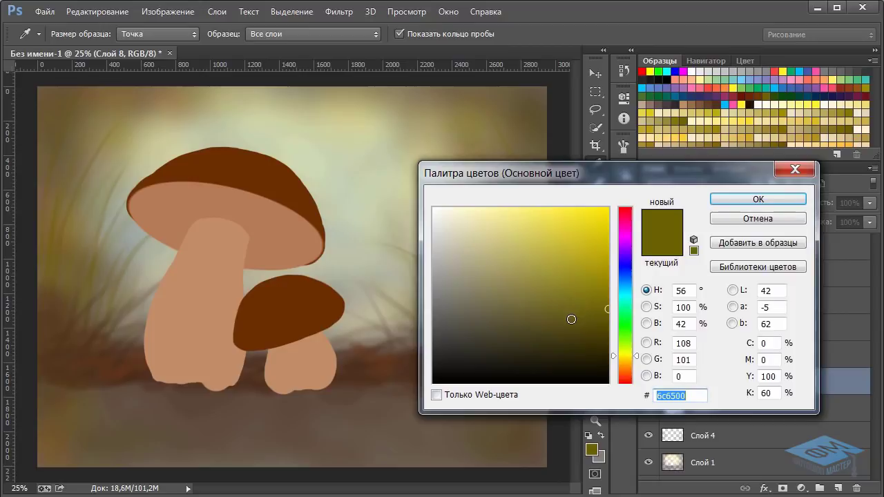
left_click(569, 319)
left_click(554, 301)
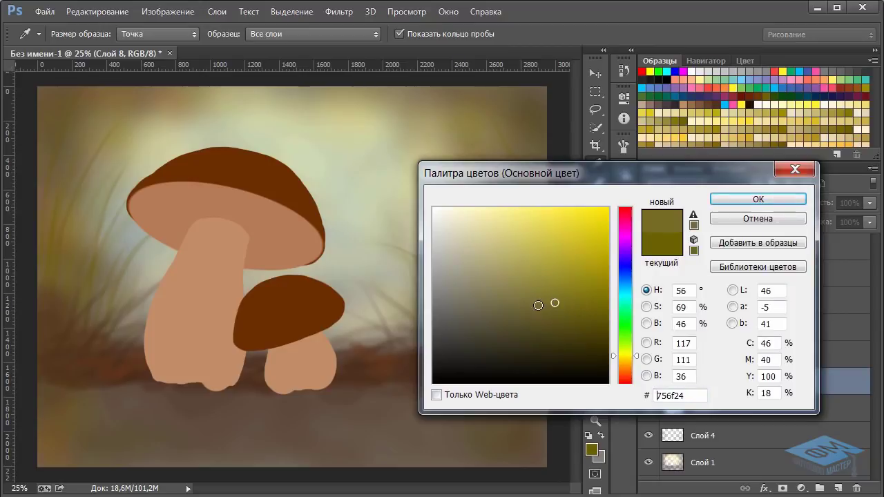
left_click(540, 304)
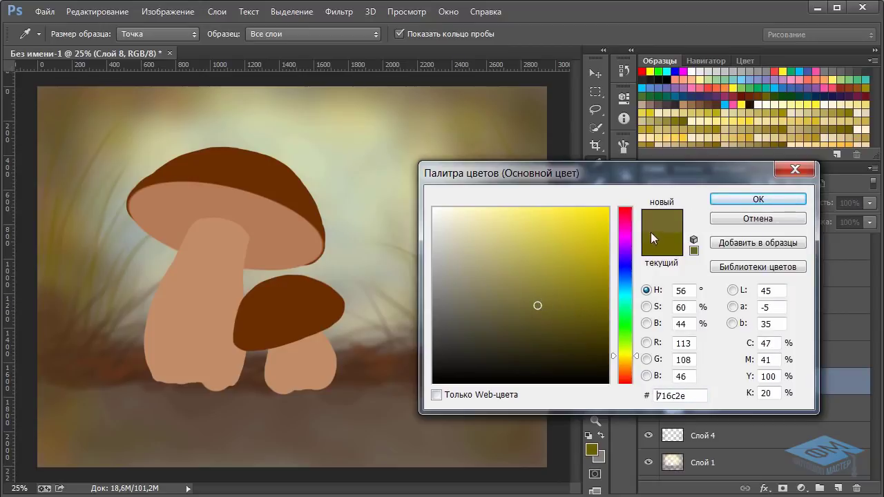
left_click(726, 199)
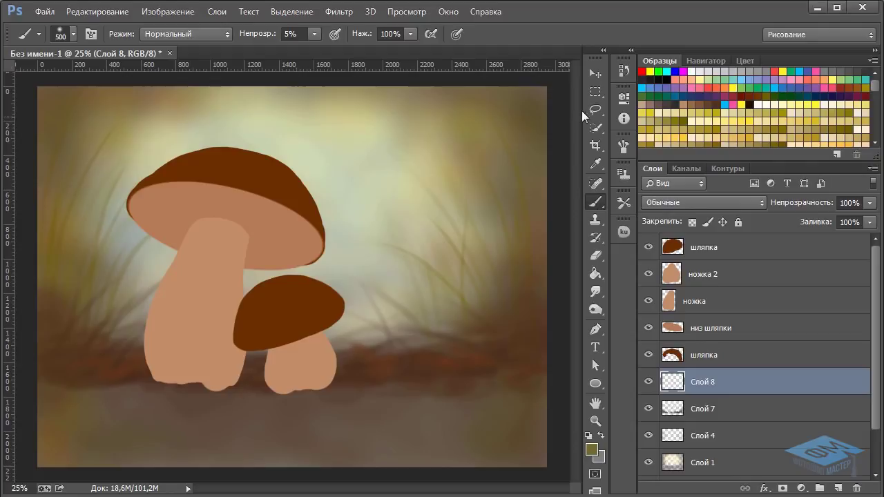
Lasso a combined selection of pointed leaf shapes hanging along the canvas's top edge and down both upper corners.
left_click(595, 109)
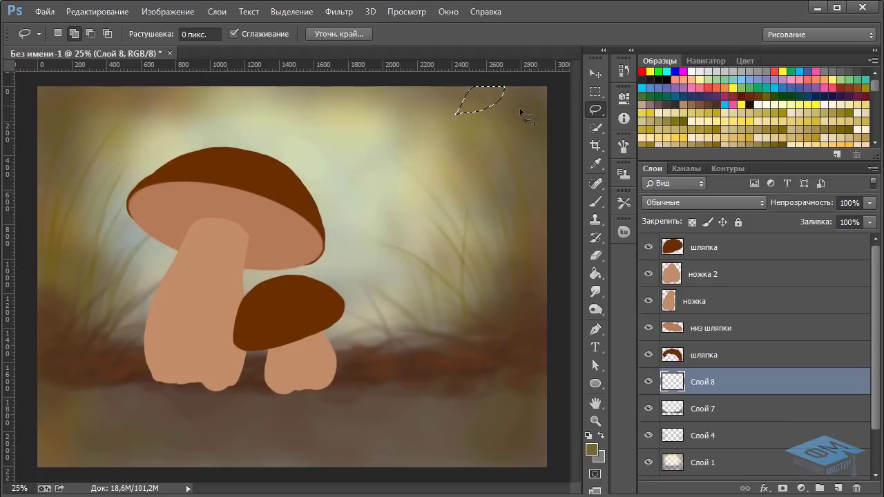
left_click_drag(519, 103, 513, 122)
left_click(75, 34)
mouse_move(536, 113)
left_mouse_down()
mouse_move(522, 109)
mouse_move(541, 116)
mouse_move(525, 97)
mouse_move(515, 99)
left_mouse_up()
mouse_move(521, 170)
left_mouse_down()
mouse_move(552, 147)
mouse_move(521, 171)
left_mouse_up()
left_click_drag(410, 114, 435, 87)
mouse_move(368, 87)
left_mouse_down()
mouse_move(378, 98)
mouse_move(387, 87)
left_mouse_up()
mouse_move(193, 83)
left_mouse_down()
mouse_move(221, 94)
mouse_move(217, 100)
mouse_move(199, 88)
mouse_move(193, 101)
left_mouse_up()
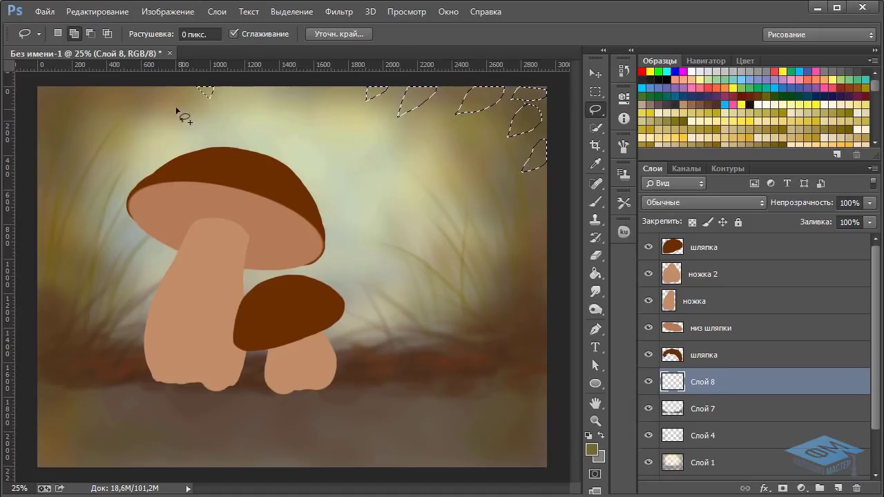
mouse_move(129, 94)
left_mouse_down()
mouse_move(168, 118)
mouse_move(138, 86)
mouse_move(102, 77)
left_mouse_up()
mouse_move(83, 109)
left_mouse_down()
mouse_move(75, 76)
mouse_move(61, 123)
mouse_move(54, 98)
mouse_move(33, 82)
left_mouse_up()
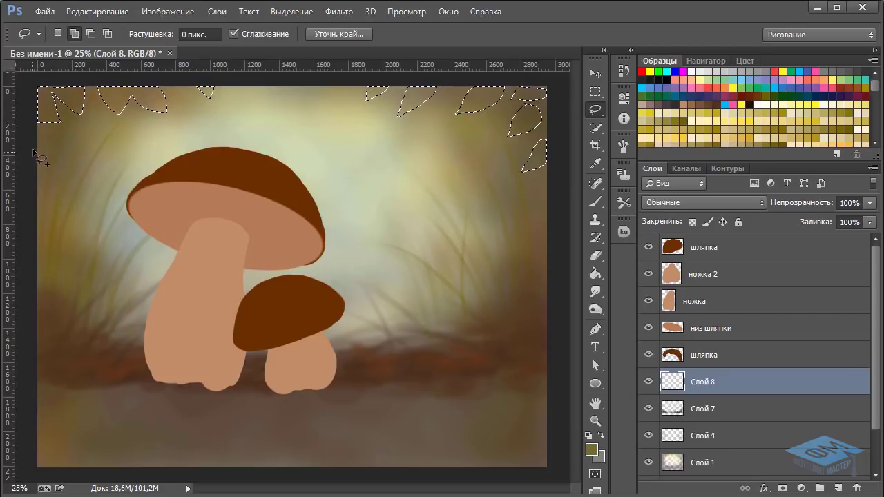
mouse_move(37, 165)
left_mouse_down()
mouse_move(48, 164)
mouse_move(30, 133)
mouse_move(28, 176)
mouse_move(45, 164)
left_mouse_up()
Fill the selected leaf shapes with the olive foreground colour and clear the selection.
left_click(595, 274)
left_click(533, 128)
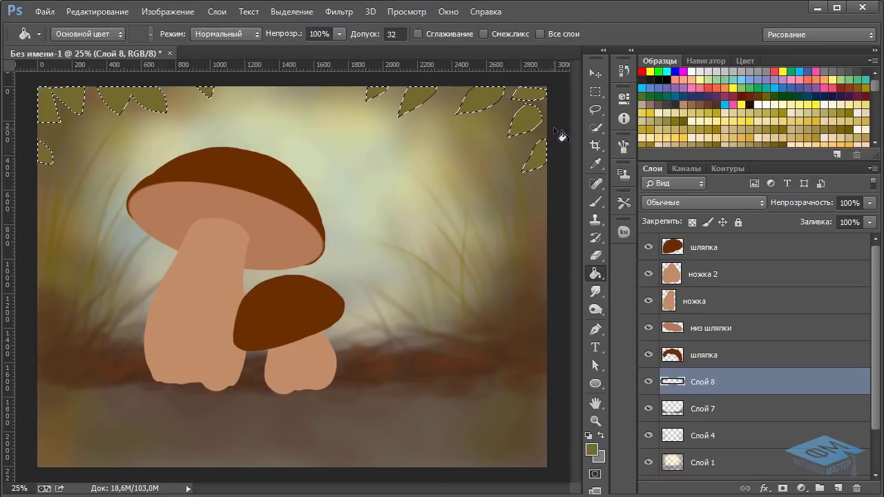
key("ctrl+d")
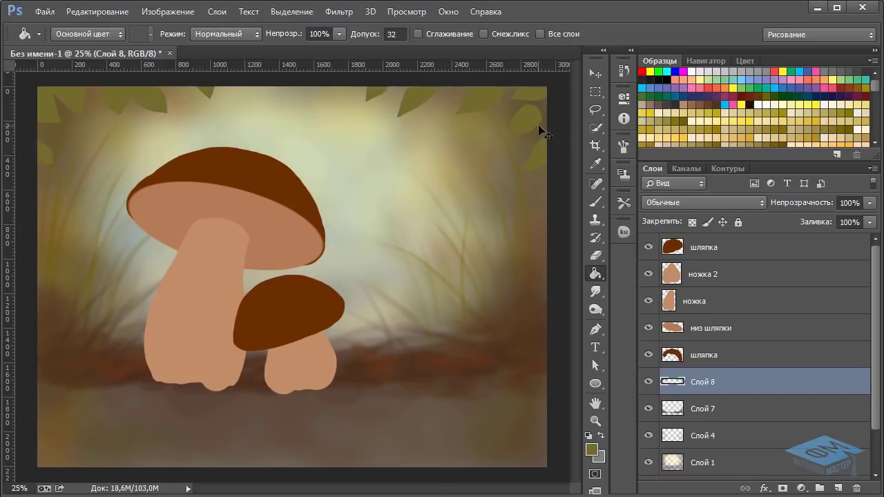
Apply a Gaussian Blur to the olive hanging leaves on Слой 8.
left_click(339, 14)
mouse_move(442, 270)
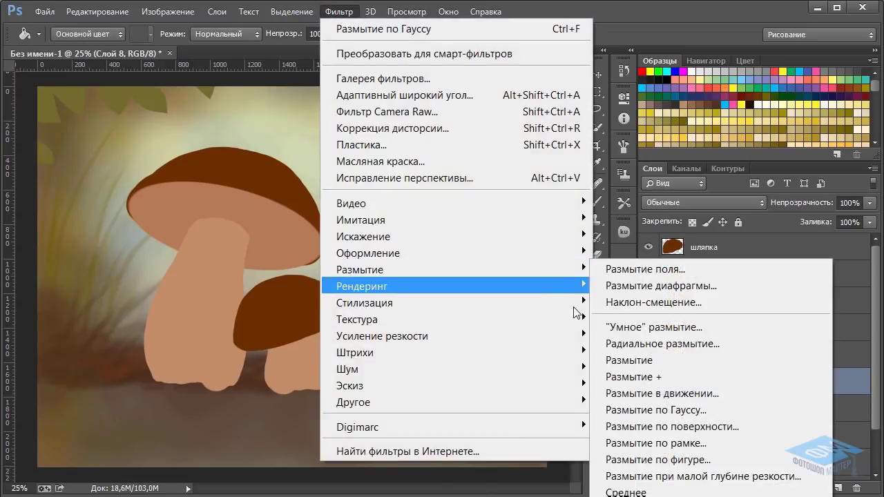
left_click(702, 410)
left_click(641, 316)
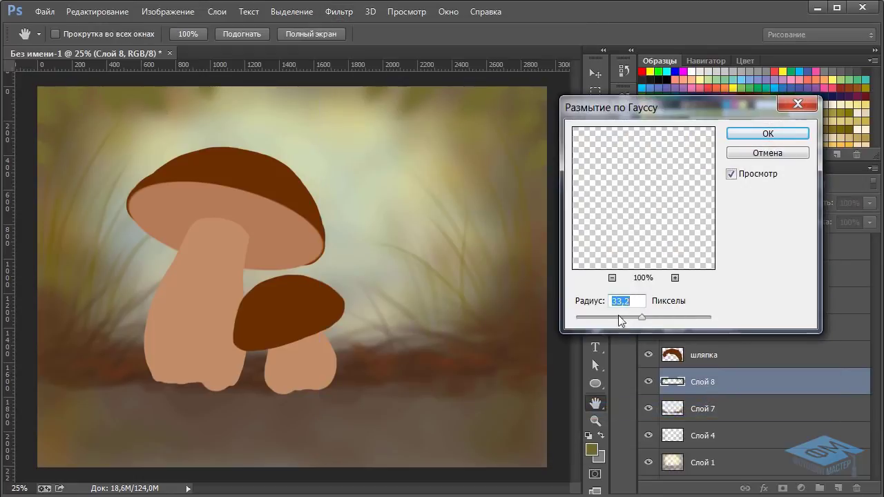
left_click(741, 132)
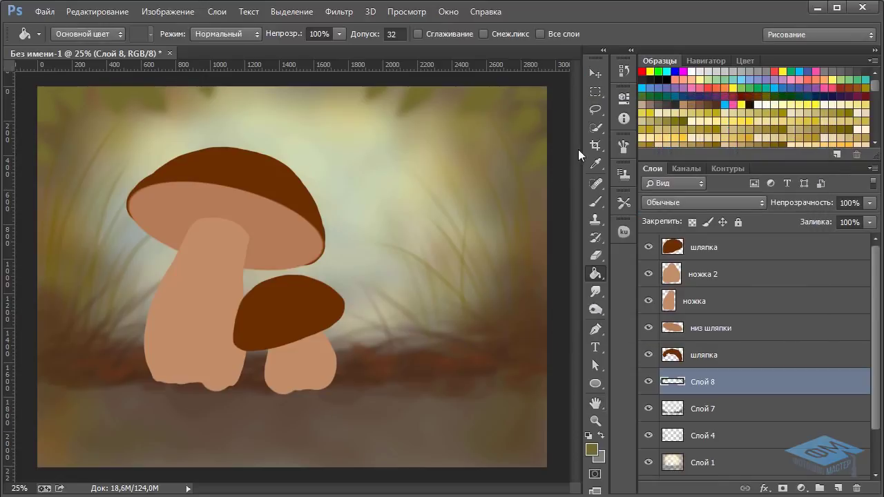
Add two new empty layers above the blurred leaf layer Слой 8.
left_click(838, 489)
left_click(838, 488)
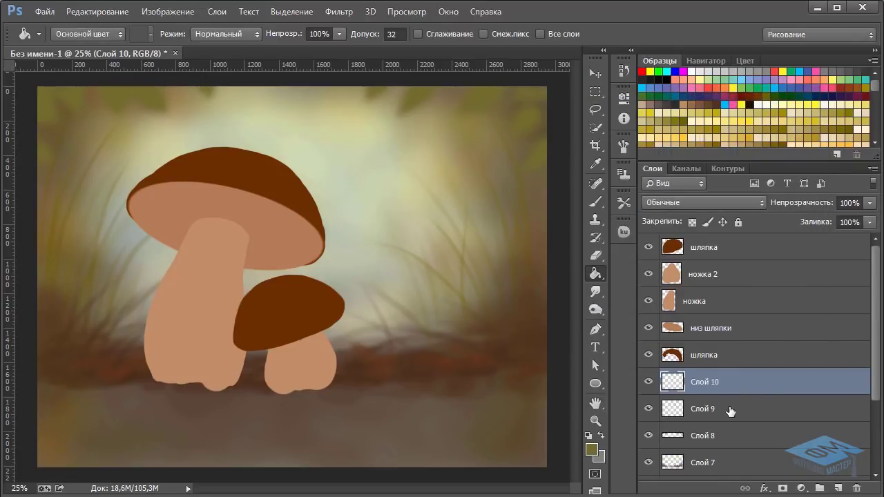
With Слой 10 hidden, set a reddish-brown foreground colour and lasso separate pointed leaf shapes along the canvas's top edge on Слой 9.
left_click(648, 437)
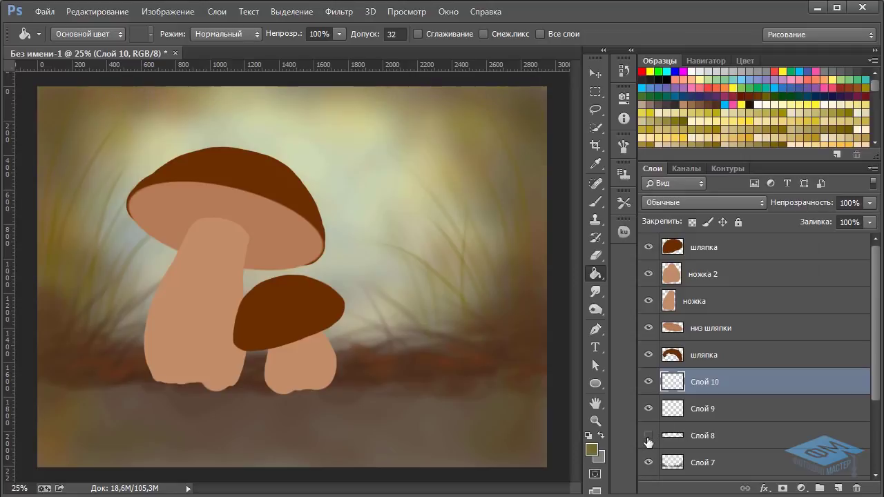
left_click(648, 437)
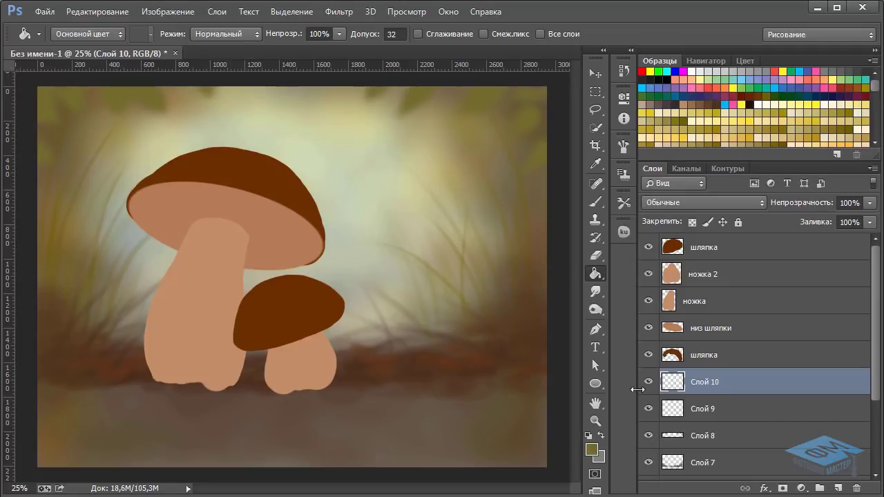
left_click(711, 416)
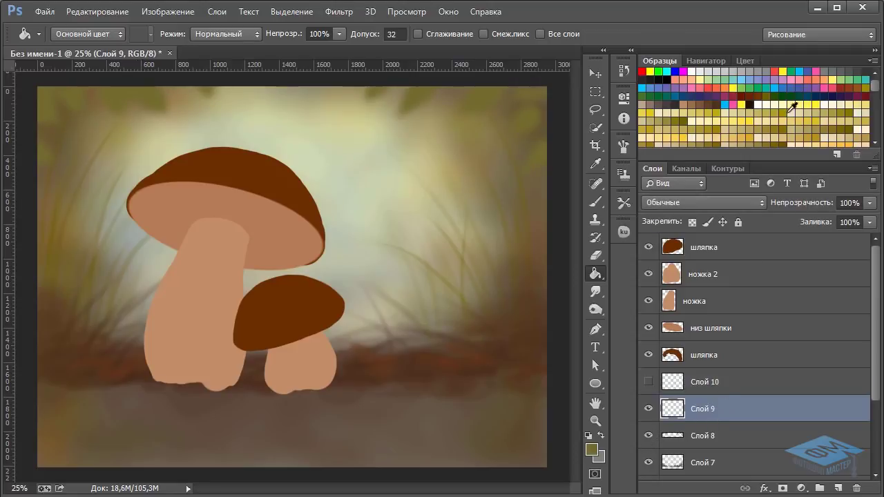
left_click(849, 87)
left_click(594, 113)
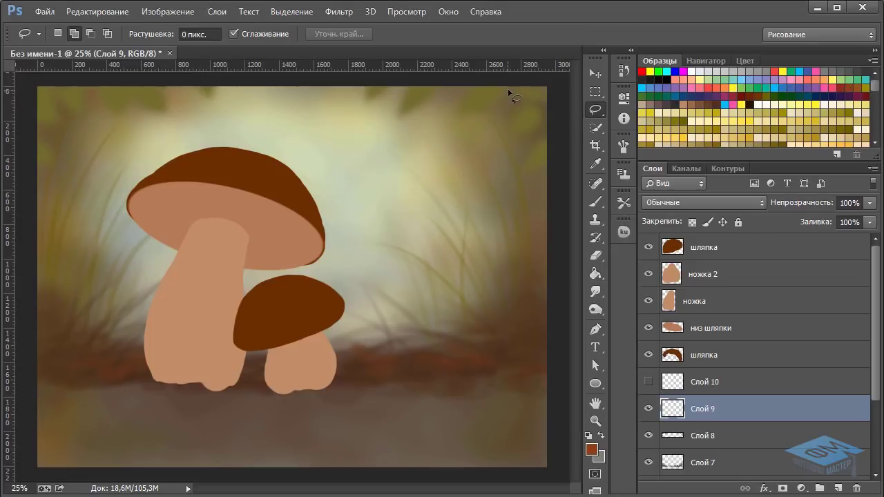
left_click_drag(527, 96, 525, 92)
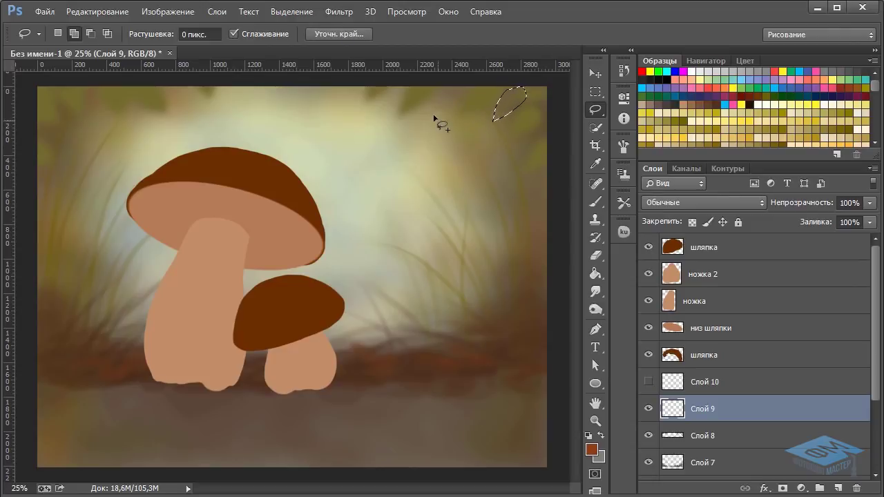
left_click_drag(468, 101, 431, 129)
mouse_move(168, 104)
left_mouse_down()
mouse_move(164, 84)
mouse_move(185, 83)
mouse_move(176, 102)
left_mouse_up()
Fill the selected leaf shapes on Слой 9 with the reddish-brown foreground colour and clear the selection.
left_click(595, 273)
left_click(515, 104)
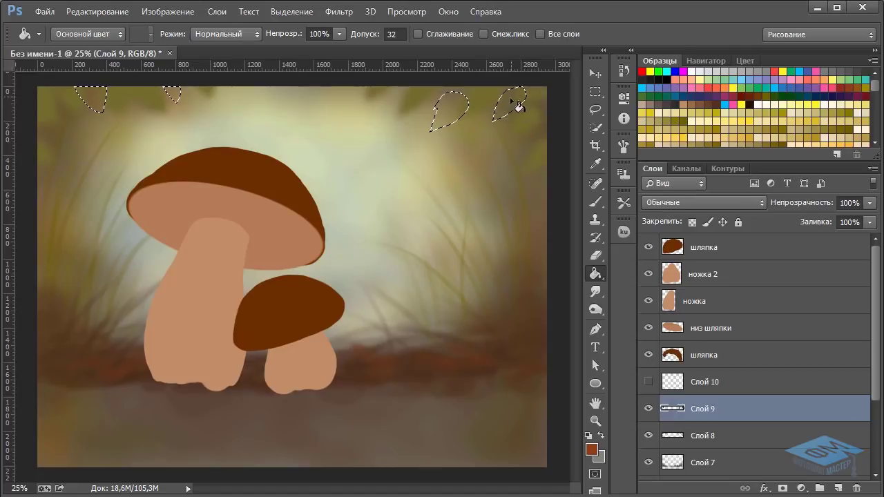
key("ctrl+d")
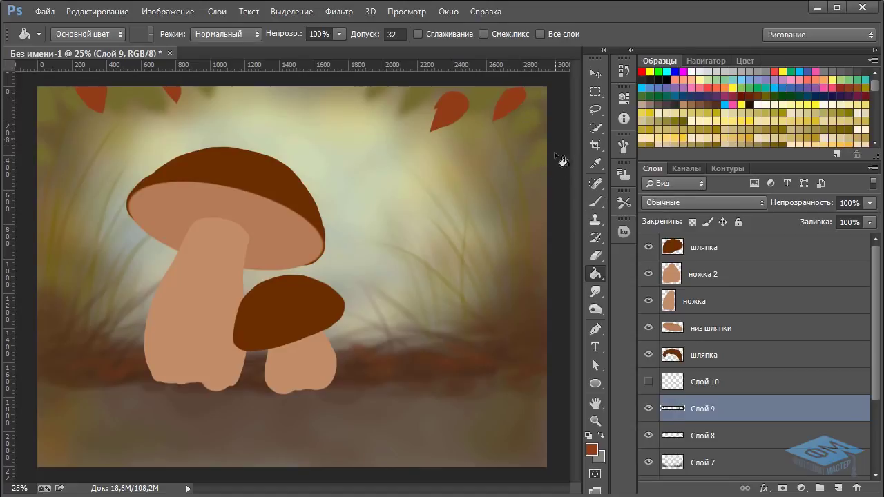
Apply a Gaussian Blur to the reddish-brown leaves on Слой 9 and reduce the layer's opacity to 34%.
left_click(870, 205)
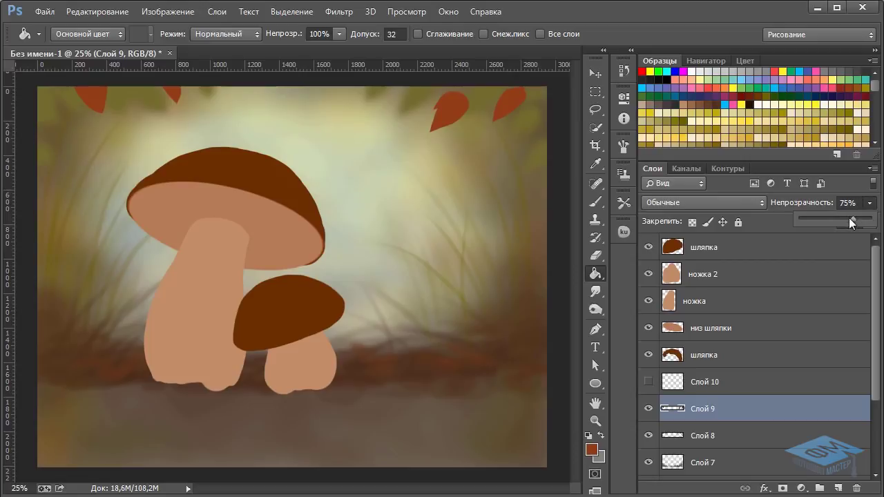
left_click_drag(851, 219, 838, 218)
left_click(338, 14)
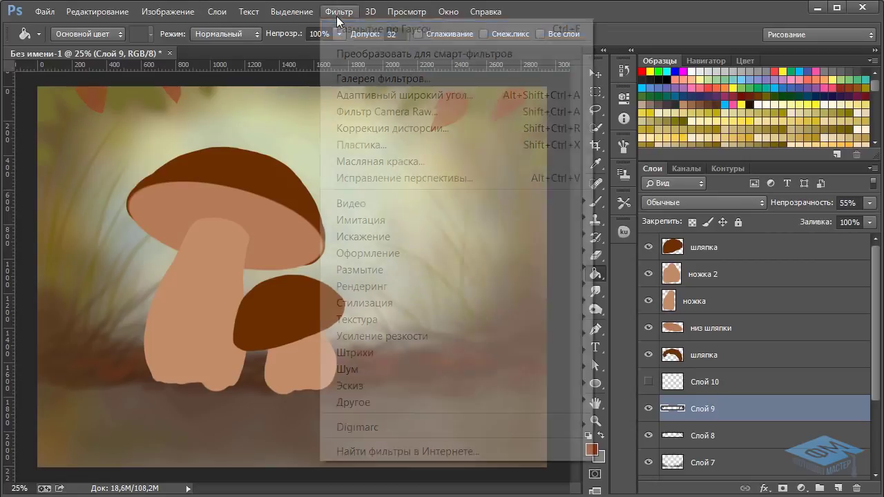
left_click(354, 24)
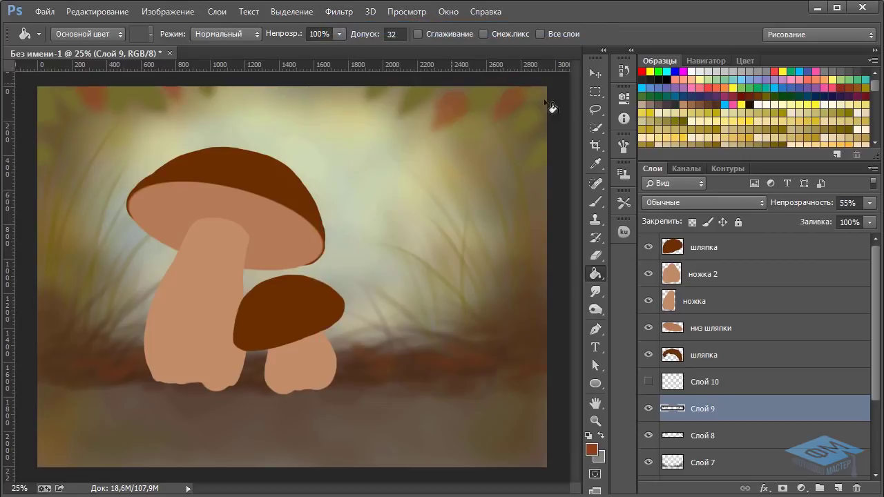
left_click(871, 203)
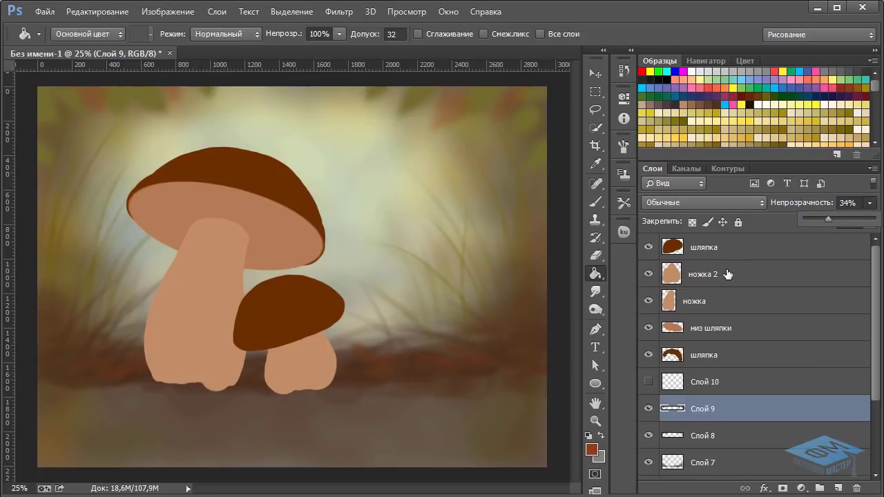
Reduce the opacity of the olive leaf layer Слой 8 to 83%.
left_click(737, 435)
left_click(737, 439)
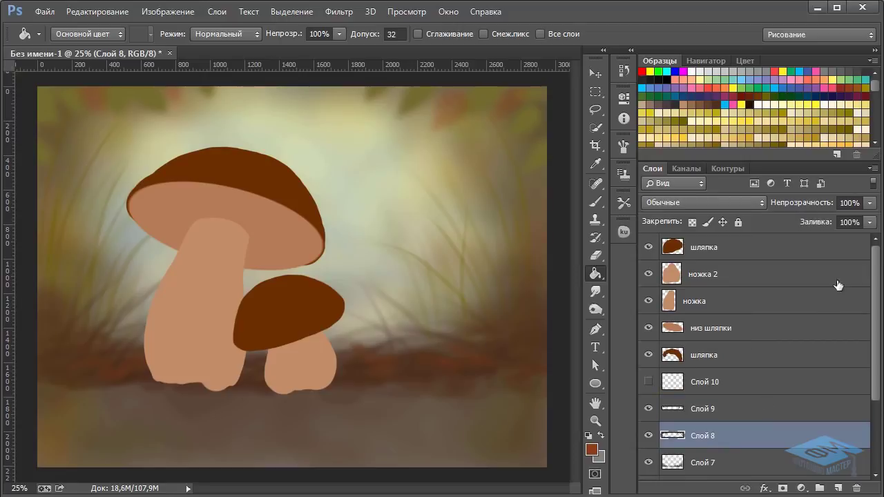
left_click(869, 203)
left_click_drag(869, 219, 848, 221)
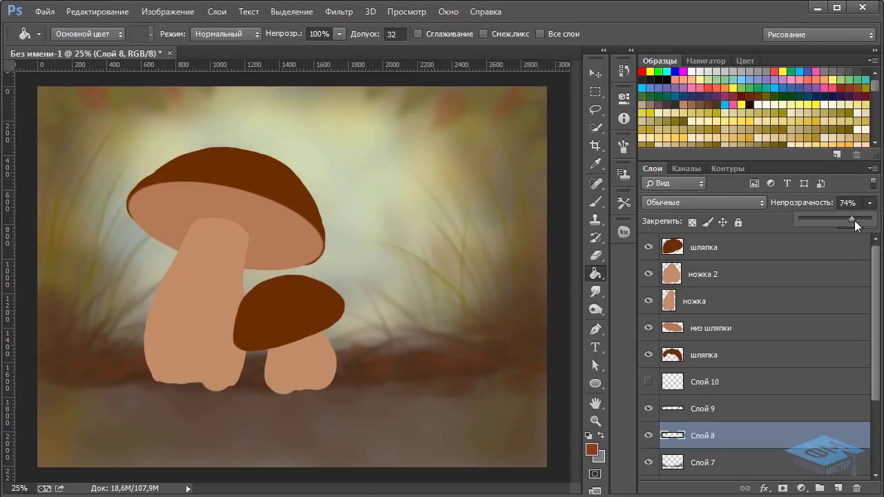
left_click_drag(846, 220, 860, 220)
Stretch the olive leaves on Слой 8 past the canvas's top and left edges to 103.39% width and 135.03% height.
left_click(587, 78)
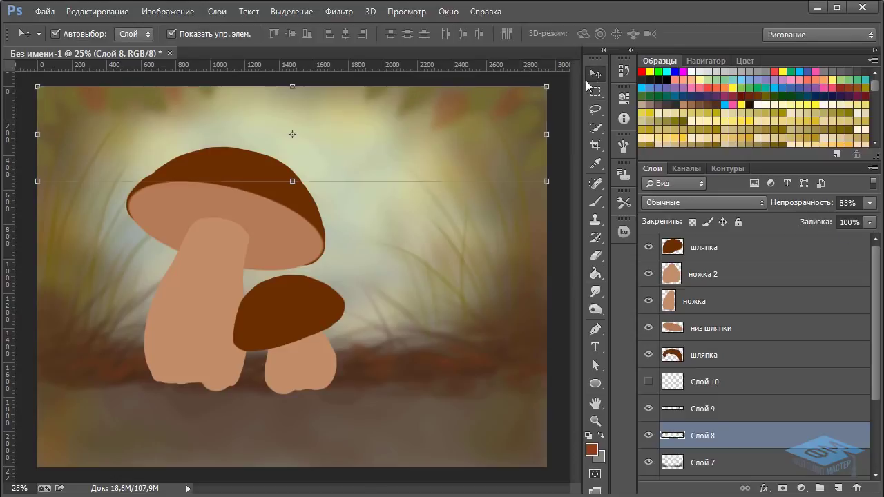
left_click_drag(295, 182, 293, 205)
mouse_move(37, 145)
left_mouse_down()
mouse_move(16, 145)
mouse_move(25, 144)
left_mouse_up()
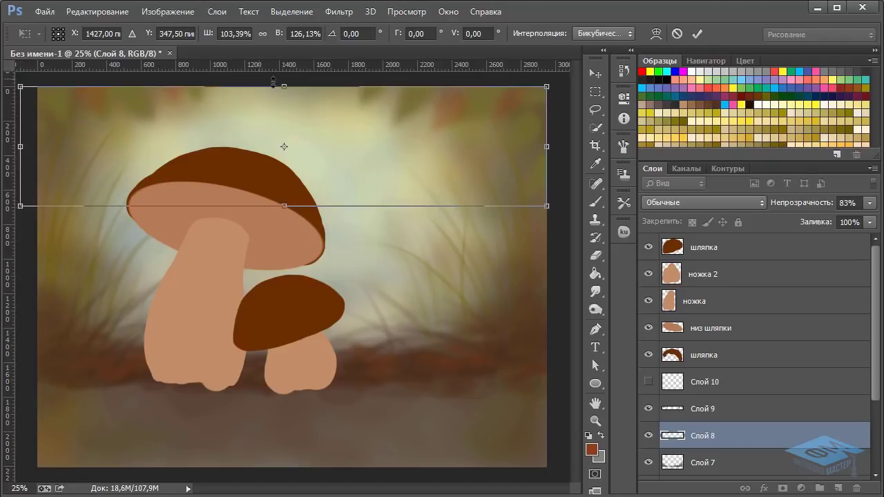
left_click_drag(284, 87, 285, 78)
left_click_drag(285, 78, 285, 78)
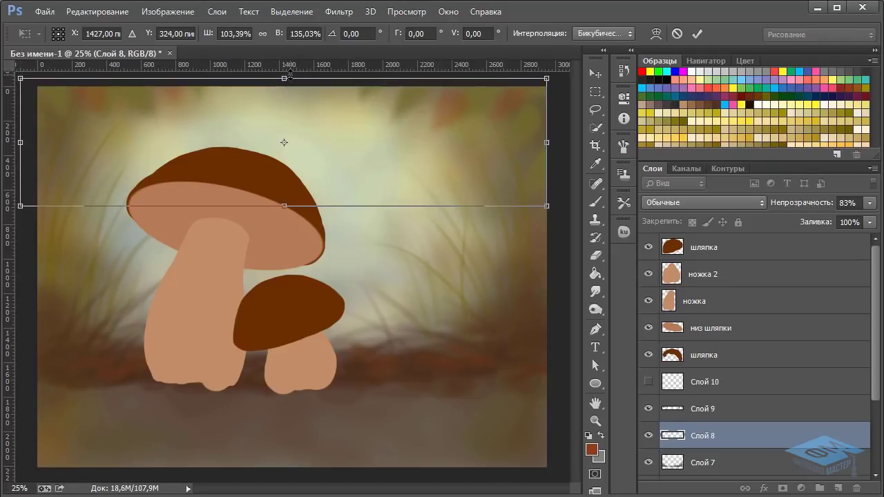
key("Return")
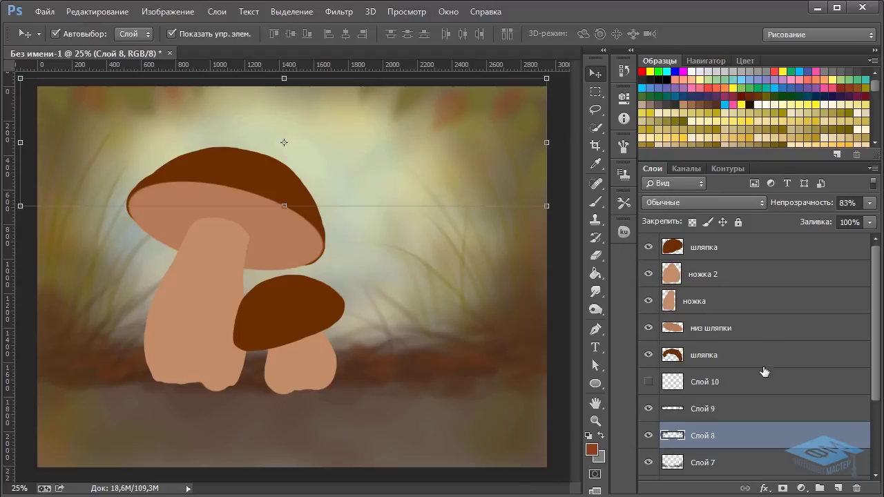
Reduce Слой 9's opacity to 21% and merge it with Слой 8.
left_click(753, 414)
left_click(869, 203)
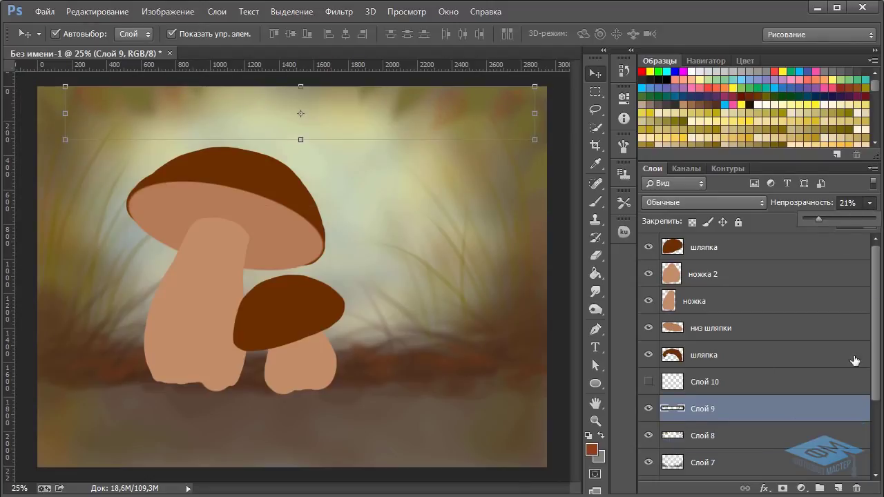
left_click(794, 428, "shift")
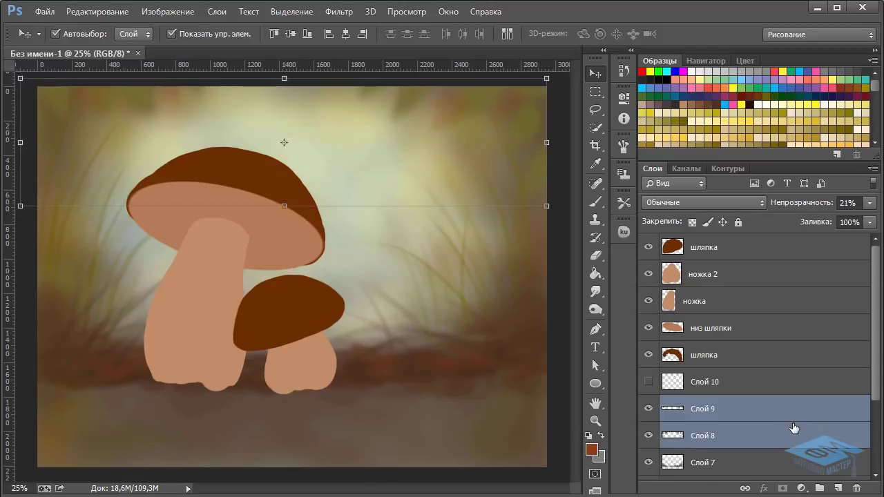
key("ctrl+e")
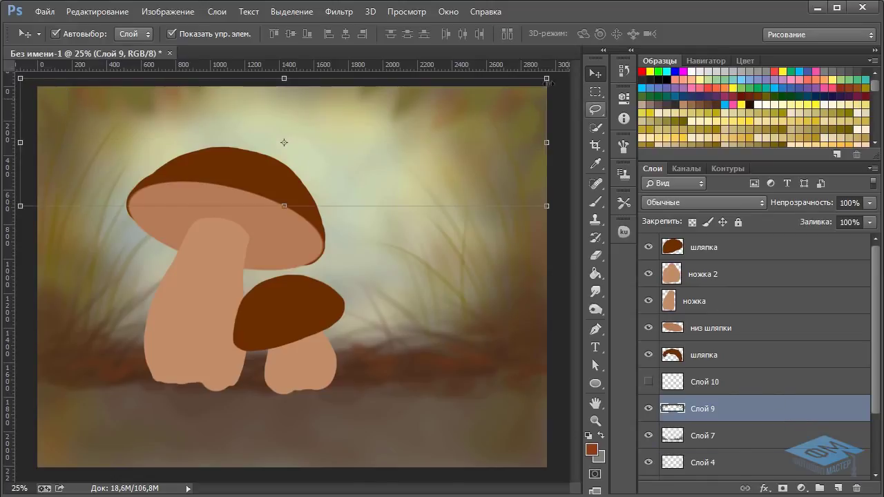
Show Слой 10 and lasso a combined selection of pointed leaf shapes on it around both upper corners of the canvas.
left_click(603, 110)
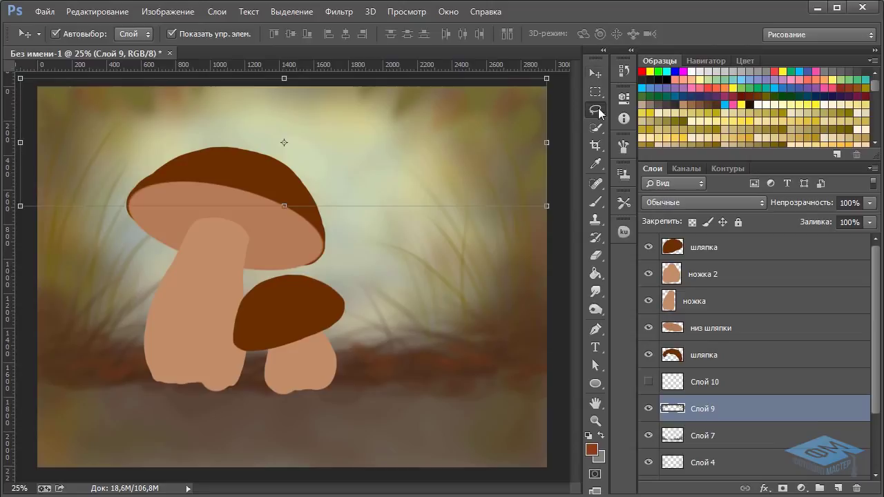
left_click(648, 382)
left_click(677, 385)
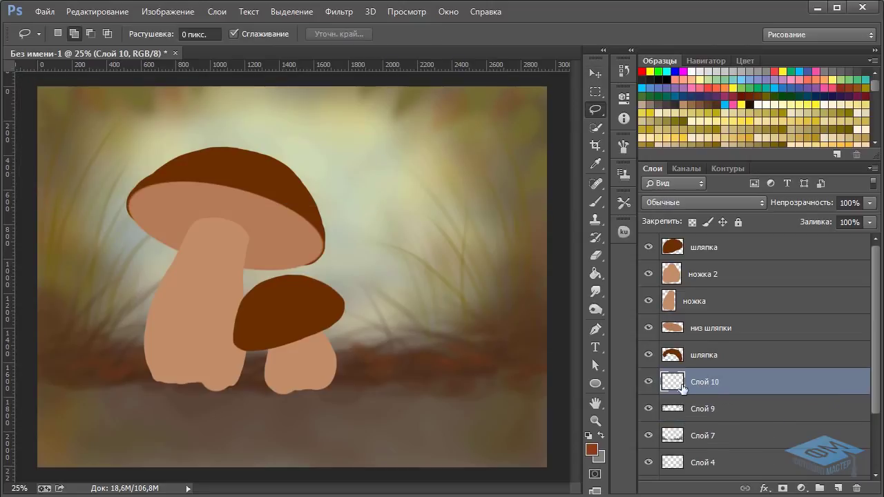
mouse_move(430, 88)
left_mouse_down()
mouse_move(426, 114)
mouse_move(452, 87)
left_mouse_up()
left_click_drag(475, 115, 459, 145)
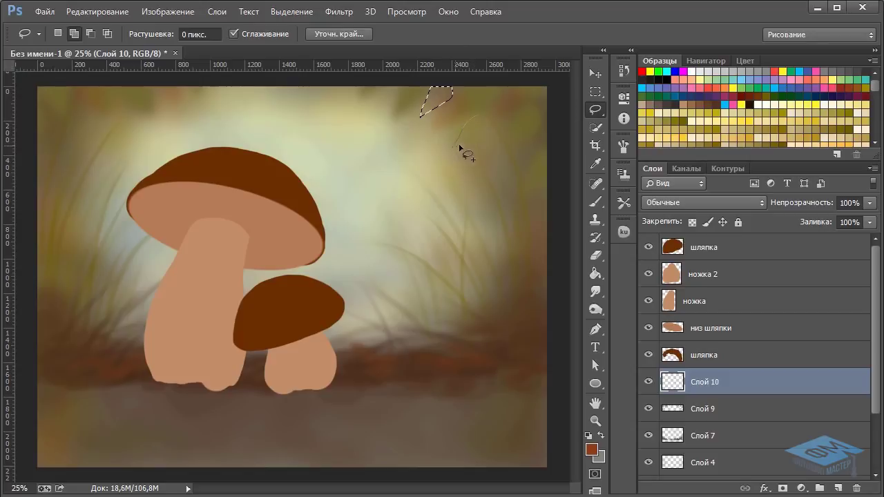
left_click_drag(485, 111, 473, 114)
mouse_move(537, 113)
left_mouse_down()
mouse_move(521, 140)
mouse_move(544, 118)
mouse_move(541, 106)
mouse_move(503, 88)
mouse_move(493, 100)
mouse_move(543, 86)
left_mouse_up()
mouse_move(84, 87)
left_mouse_down()
mouse_move(114, 117)
mouse_move(116, 87)
left_mouse_up()
mouse_move(51, 102)
left_mouse_down()
mouse_move(39, 85)
mouse_move(78, 97)
mouse_move(21, 82)
left_mouse_up()
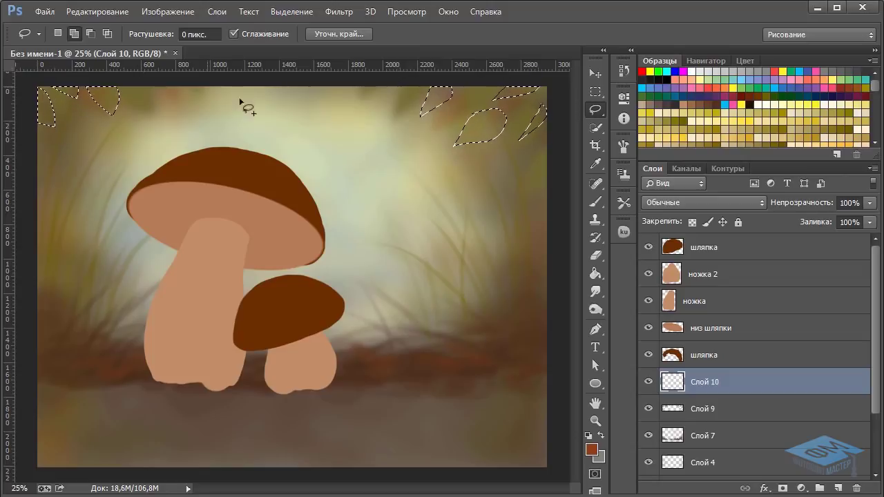
Fill the selected leaf shapes on Слой 10 with a yellowish olive colour.
left_click(674, 126)
left_click(596, 273)
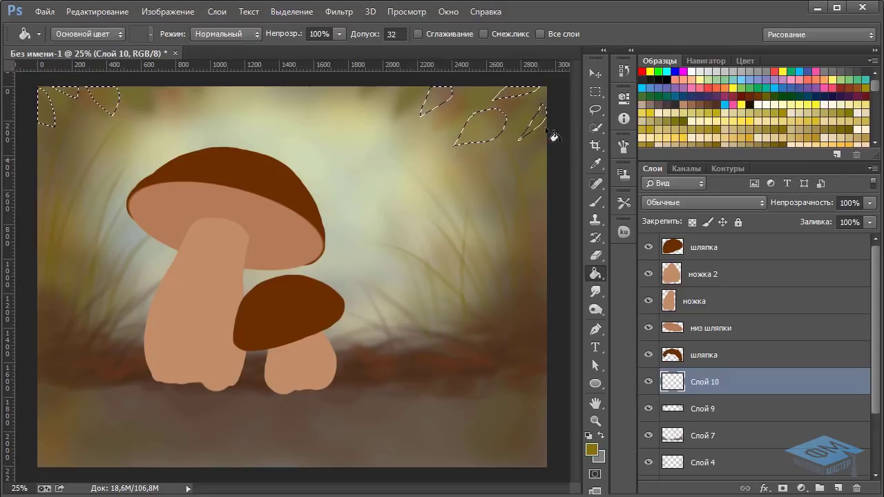
left_click(498, 131)
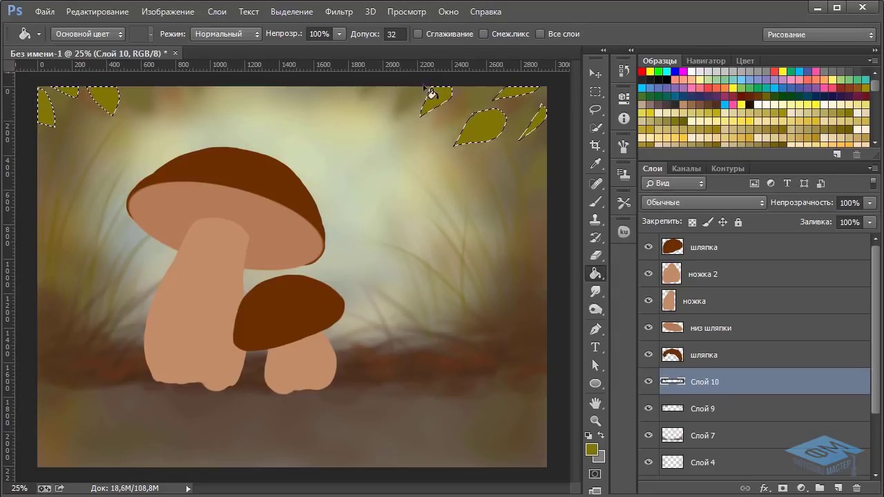
Lightly shade the large leaf near the canvas's upper-right corner in orange-brown with a 143 px soft brush.
left_click(596, 202)
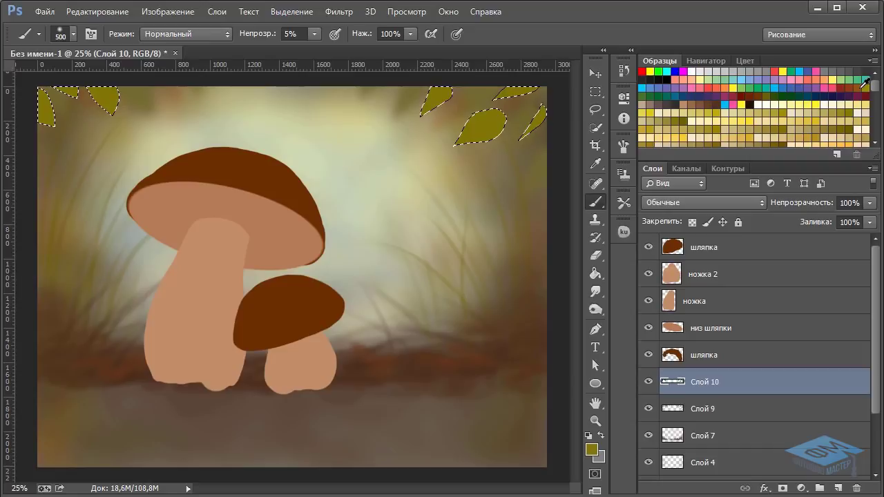
left_click(773, 95)
right_click(471, 167)
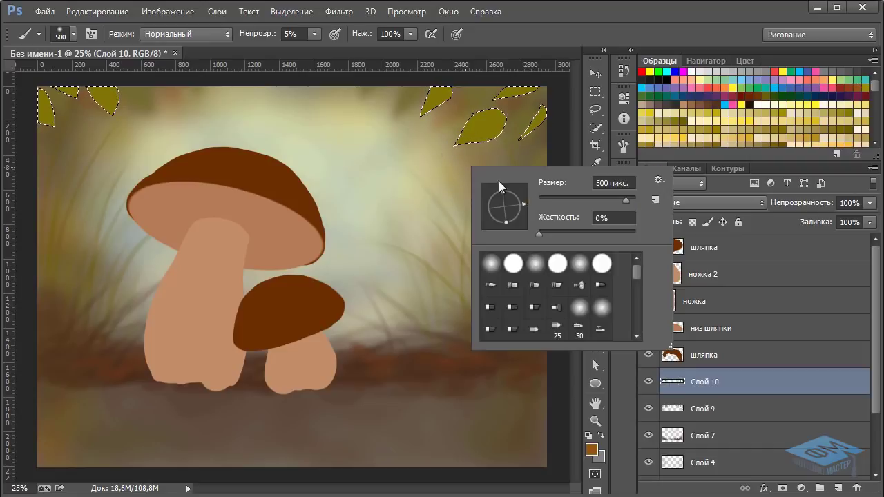
left_click(572, 199)
left_click(596, 200)
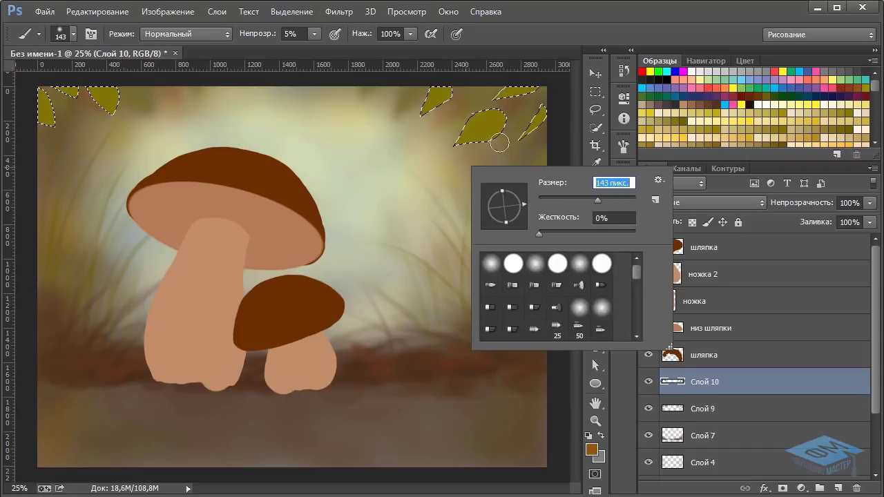
mouse_move(503, 122)
left_mouse_down()
mouse_move(465, 154)
mouse_move(509, 123)
left_mouse_up()
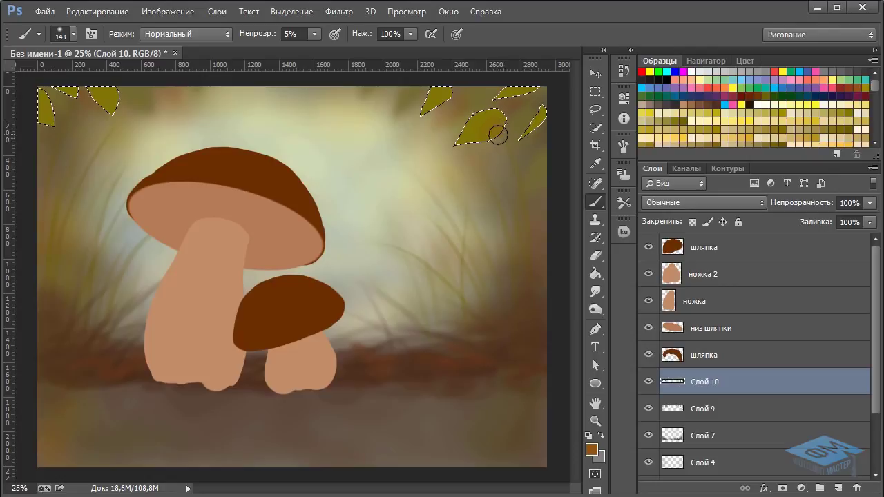
Raise the brush opacity to 22% and shade the edges of the selected leaves in orange-brown.
left_click(314, 34)
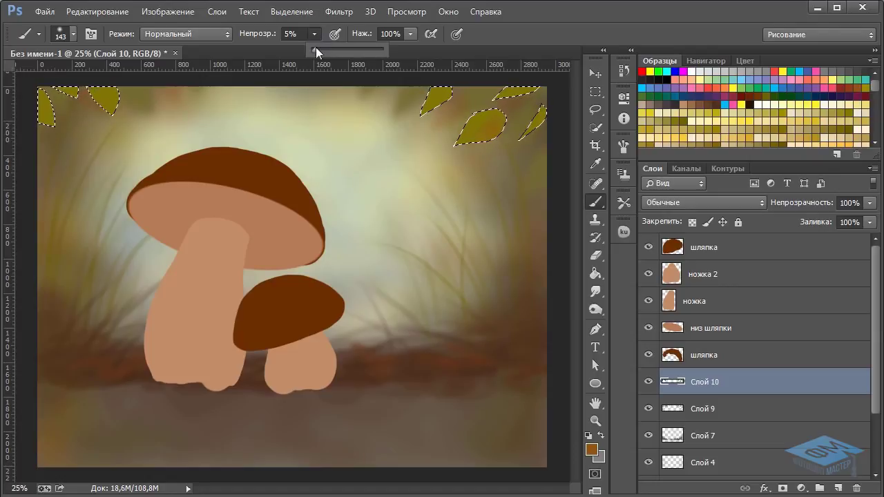
left_click(327, 50)
left_click_drag(492, 140, 477, 150)
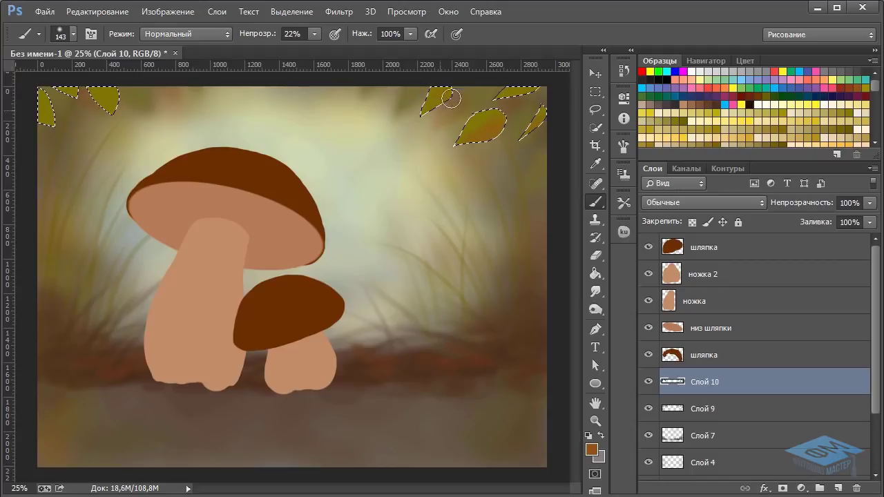
left_click_drag(57, 122, 62, 130)
Brush pale yellow highlights and olive touches onto the selected leaves on Слой 10, and clear the selection.
left_click(800, 105)
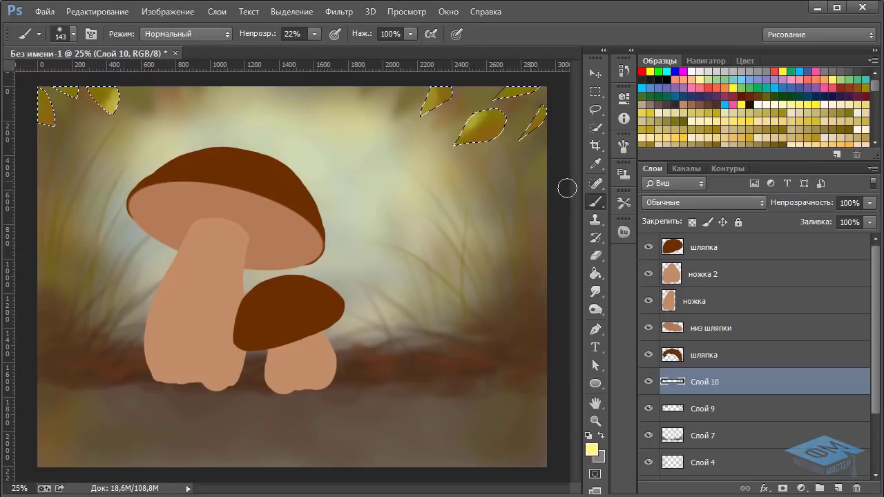
left_click(675, 119)
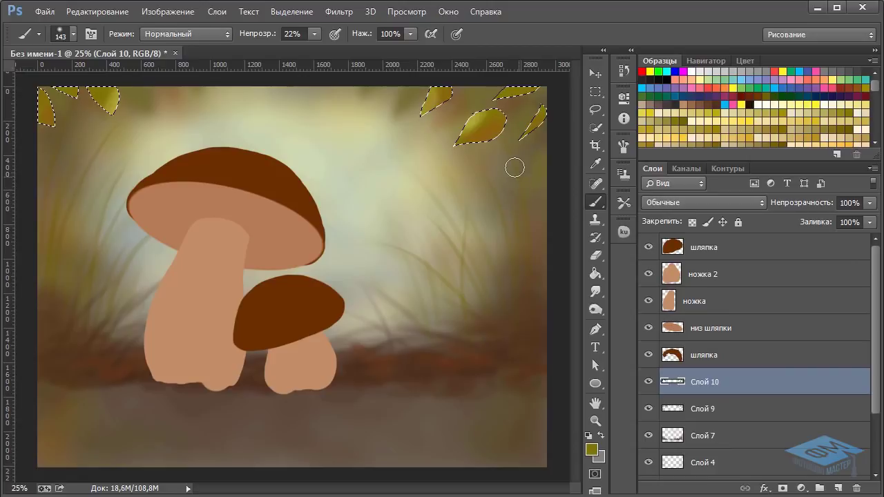
key("ctrl+d")
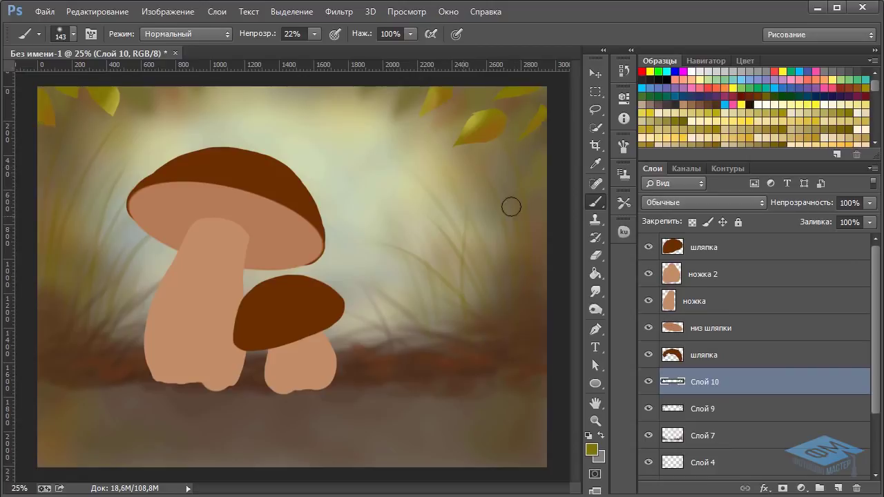
Apply a Gaussian Blur with an 8.0 px radius to the hanging leaves on Слой 10.
left_click(340, 14)
mouse_move(511, 271)
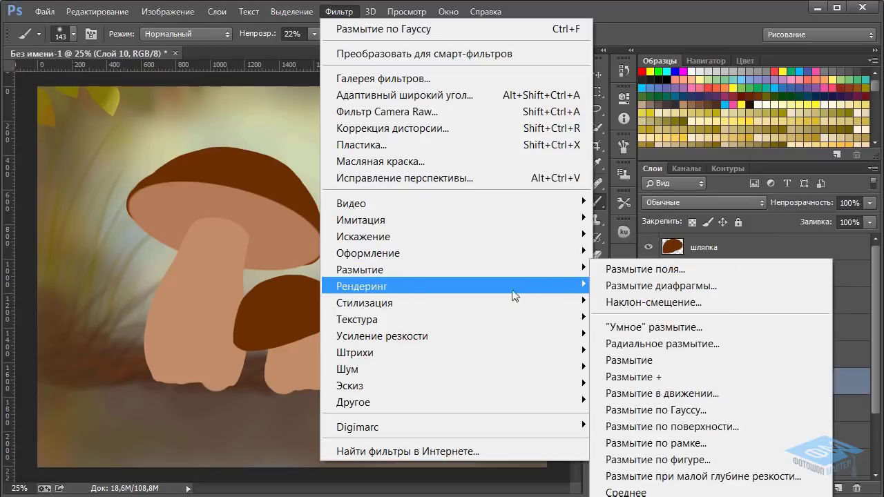
left_click(708, 411)
left_click_drag(702, 317, 623, 319)
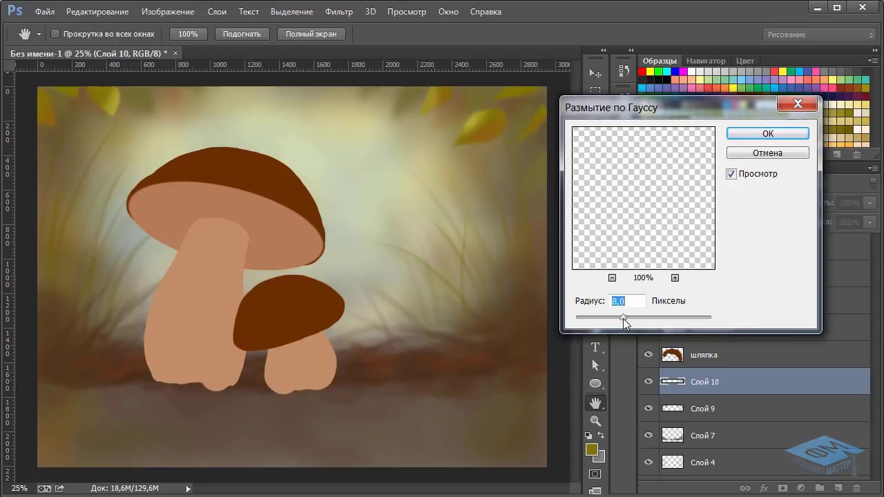
left_click(738, 135)
key("b")
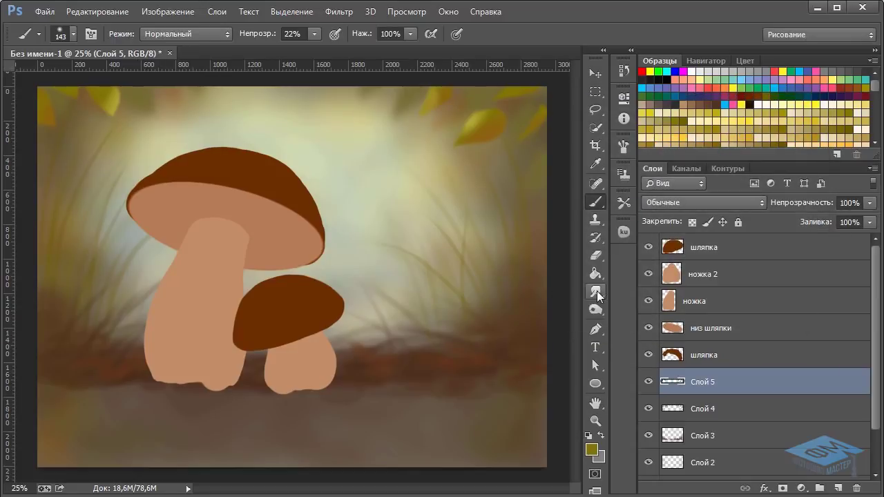
Smudge the edges and veins of the large upper-right leaf on Слой 5 with an 18 px Smudge tool at 55% strength.
left_click(595, 292)
right_click(433, 273)
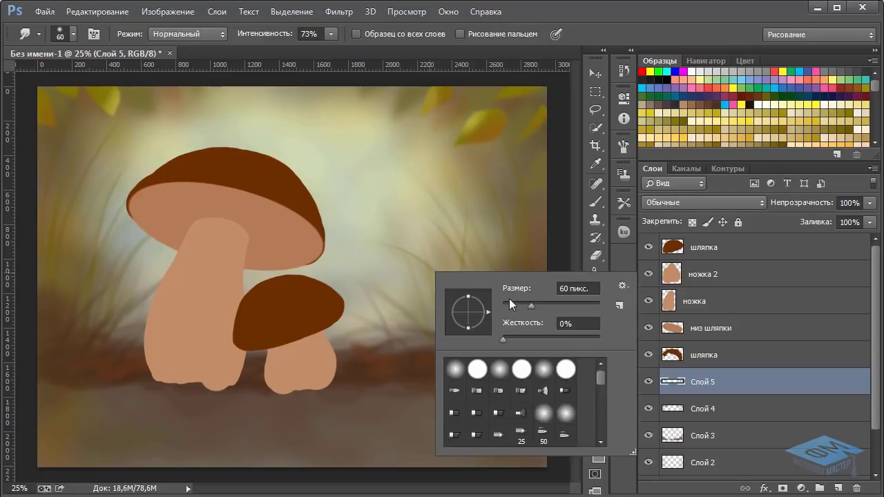
left_click_drag(510, 301, 511, 304)
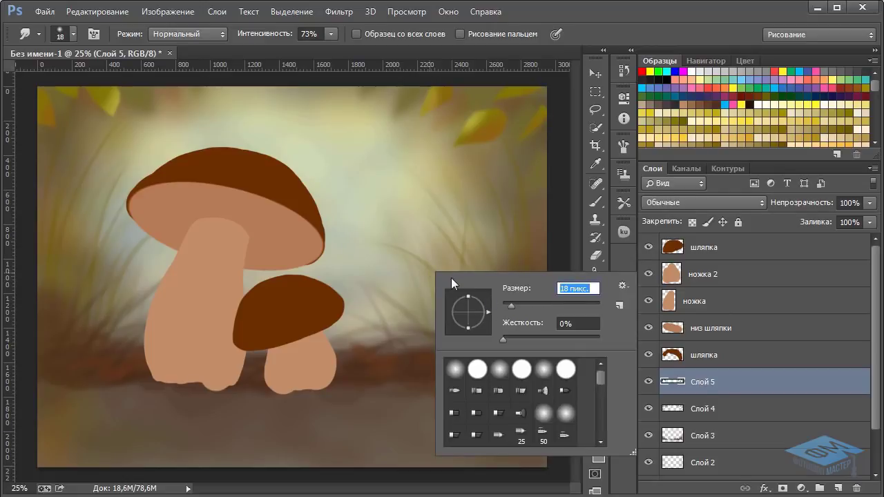
left_click(330, 34)
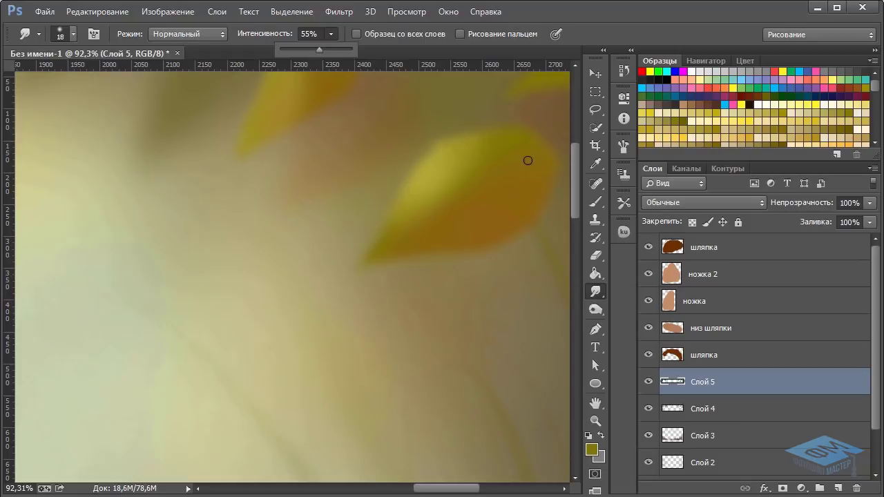
mouse_move(528, 161)
left_mouse_down()
mouse_move(375, 254)
mouse_move(330, 303)
left_mouse_up()
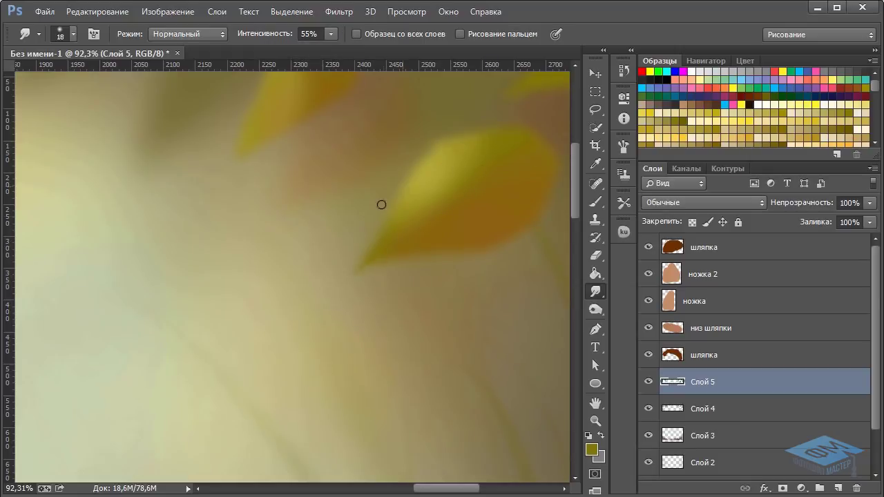
mouse_move(381, 204)
left_mouse_down()
mouse_move(427, 214)
mouse_move(442, 210)
mouse_move(394, 203)
mouse_move(466, 187)
left_mouse_up()
left_click_drag(345, 200, 310, 239)
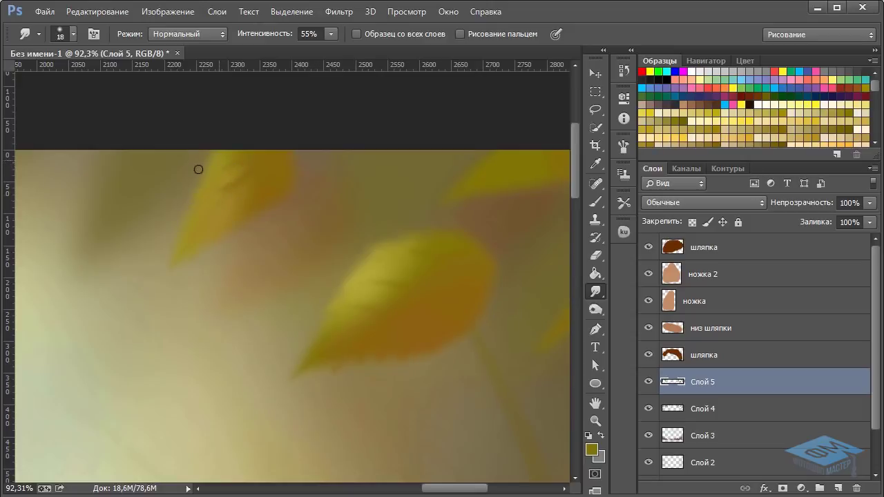
Smudge the edges of the smaller leaves around the large one in the canvas's upper-right corner.
left_click_drag(206, 191, 193, 186)
left_click_drag(339, 203, 223, 223)
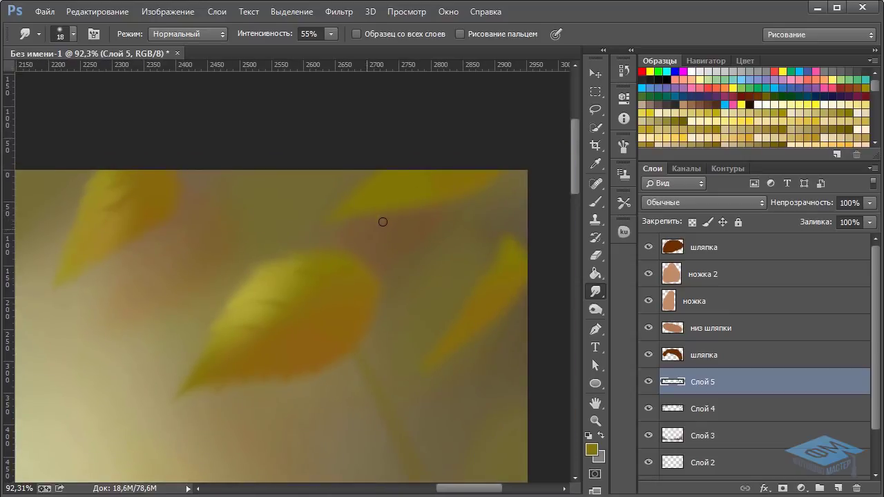
left_click_drag(370, 214, 398, 215)
Smudge the edges and veins of the leaves in the canvas's upper-left corner with the same settings.
left_click_drag(102, 298, 525, 315)
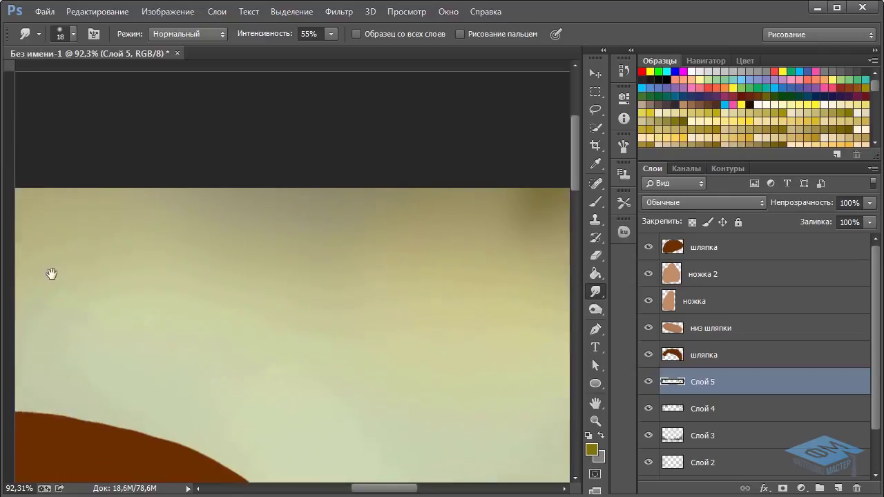
mouse_move(51, 272)
left_mouse_down()
mouse_move(489, 272)
mouse_move(256, 282)
mouse_move(62, 214)
left_mouse_up()
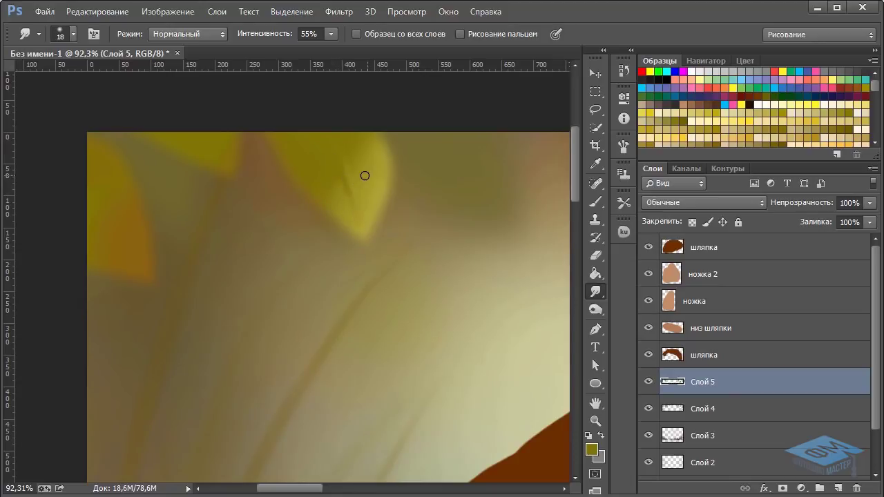
mouse_move(338, 150)
left_mouse_down()
mouse_move(381, 175)
mouse_move(345, 170)
mouse_move(370, 188)
mouse_move(368, 203)
mouse_move(354, 197)
mouse_move(374, 207)
mouse_move(379, 157)
left_mouse_up()
Set up a soft 12 px brush with a golden-brown colour and 4% opacity for the upper-right leaves.
key("ctrl+minus")
key("ctrl+minus")
key("ctrl+minus")
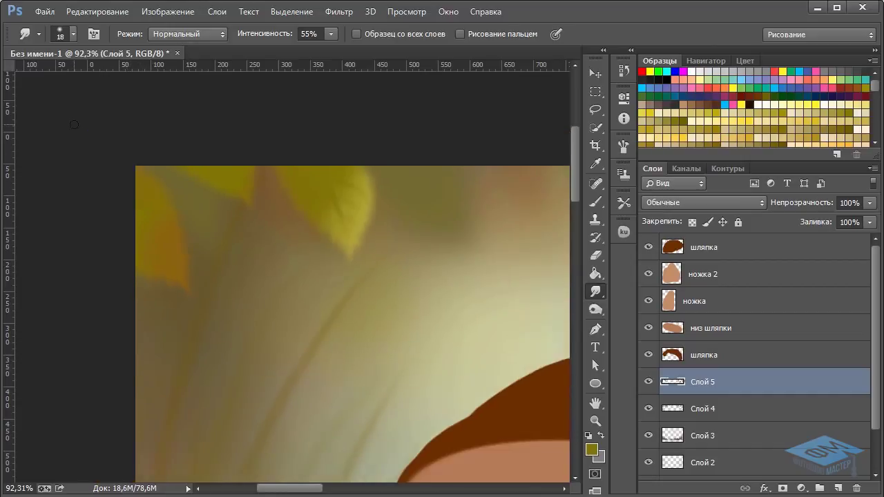
left_click_drag(374, 262, 42, 226)
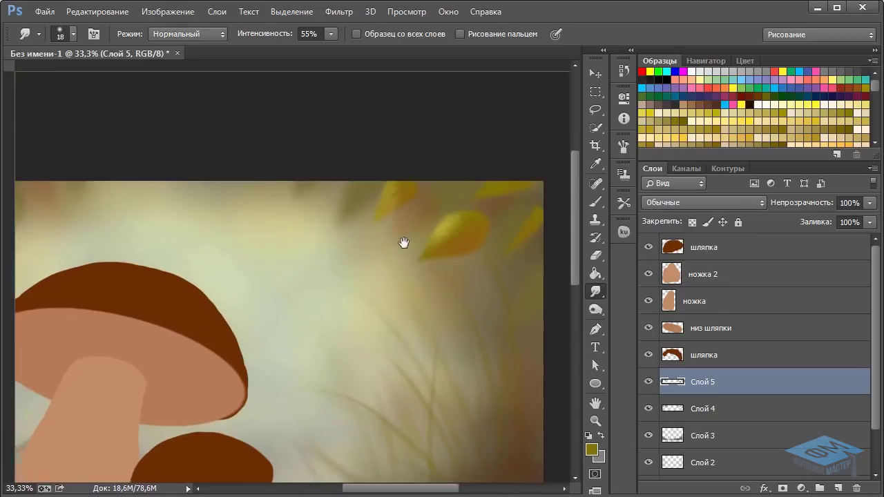
left_click_drag(404, 244, 332, 234)
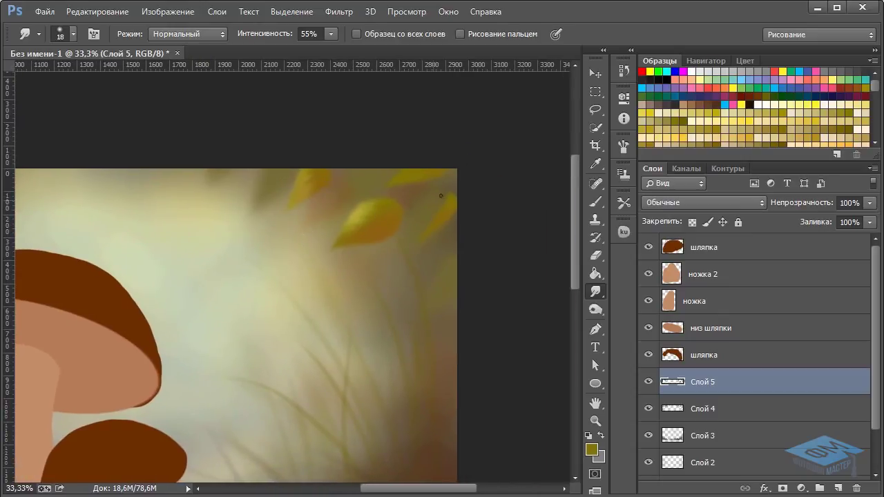
left_click(595, 201)
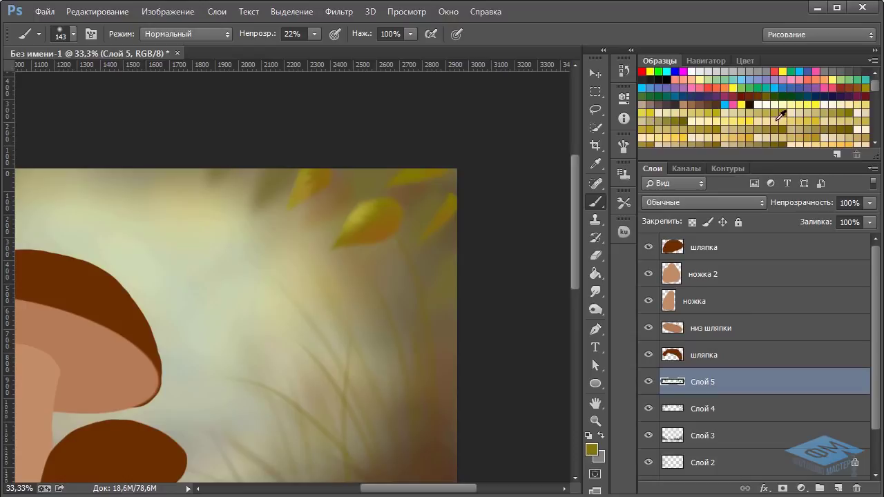
left_click(812, 136)
left_click(315, 33)
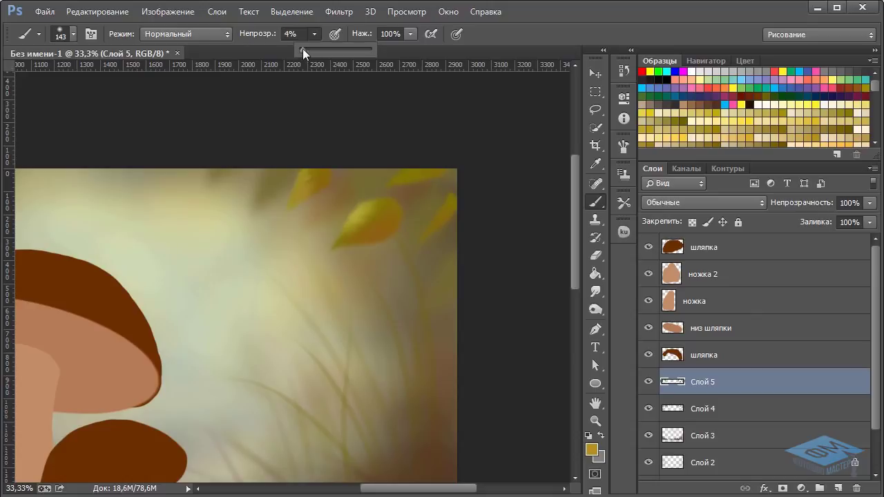
right_click(406, 201)
left_click_drag(485, 238, 468, 230)
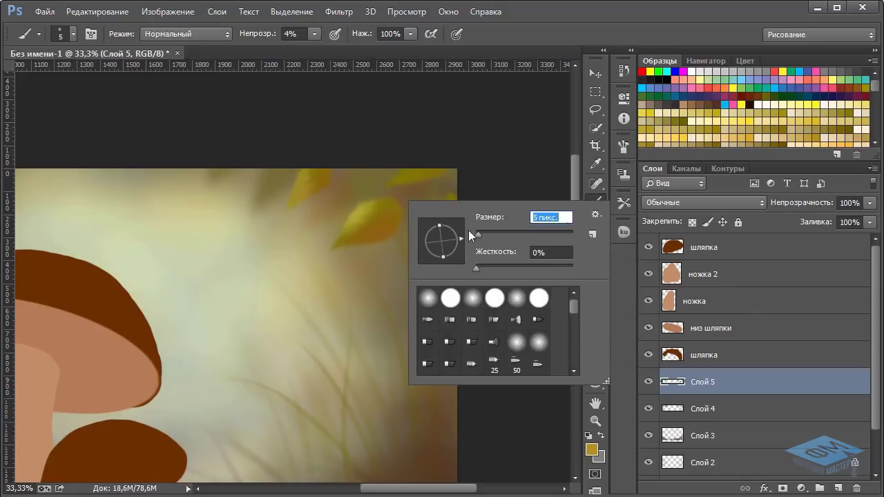
left_click(483, 233)
left_click(408, 206)
Paint a thin stem from the large leaf's wide end in golden and dark brown, and soften it with the Blur tool.
key("ctrl+plus")
key("ctrl+plus")
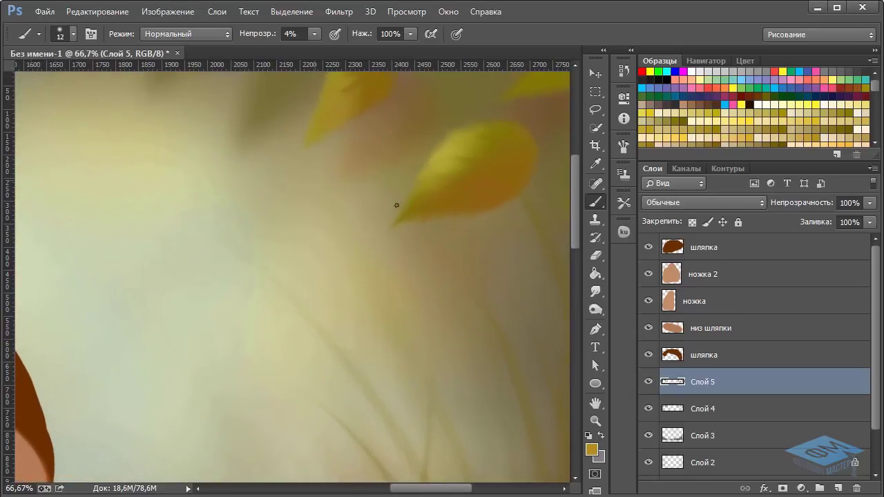
left_click_drag(431, 252, 335, 291)
left_click_drag(475, 161, 470, 164)
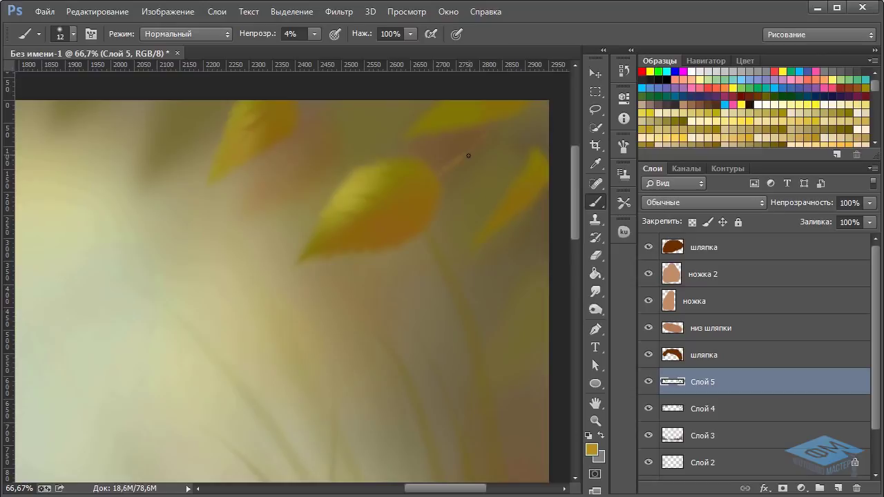
left_click(784, 141)
mouse_move(442, 171)
left_mouse_down()
mouse_move(493, 134)
mouse_move(463, 155)
left_mouse_up()
right_click(596, 292)
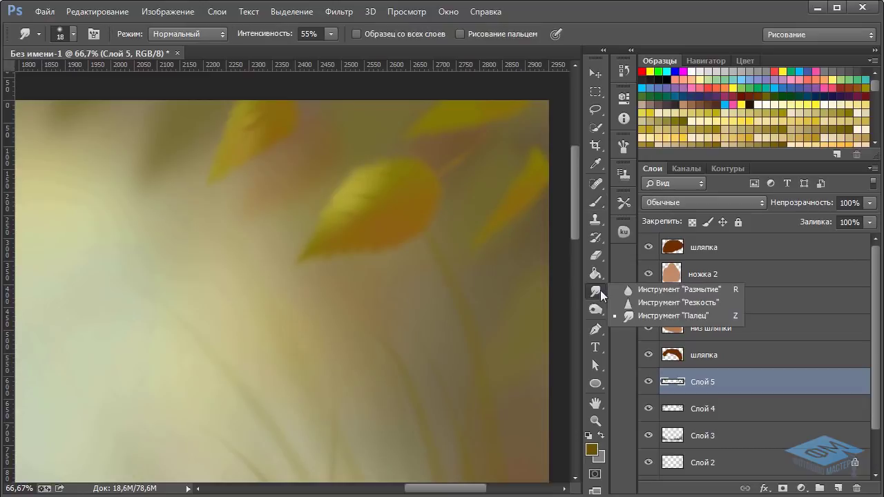
left_click(621, 288)
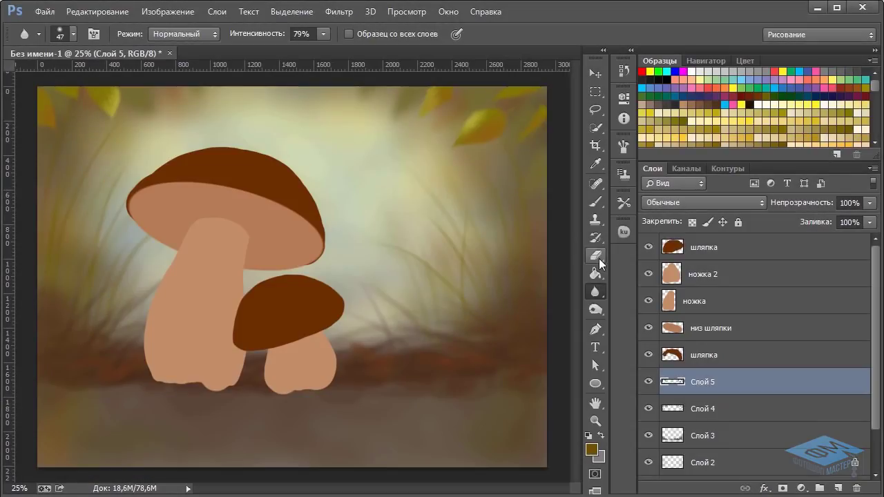
Lightly erase around the end of the large leaf's stem with a 41 px eraser at 17% opacity.
left_click(597, 256)
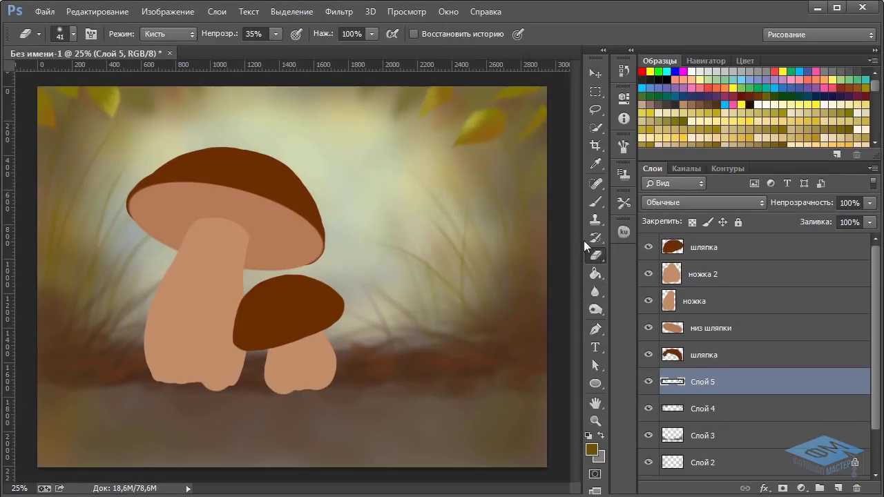
left_click(275, 33)
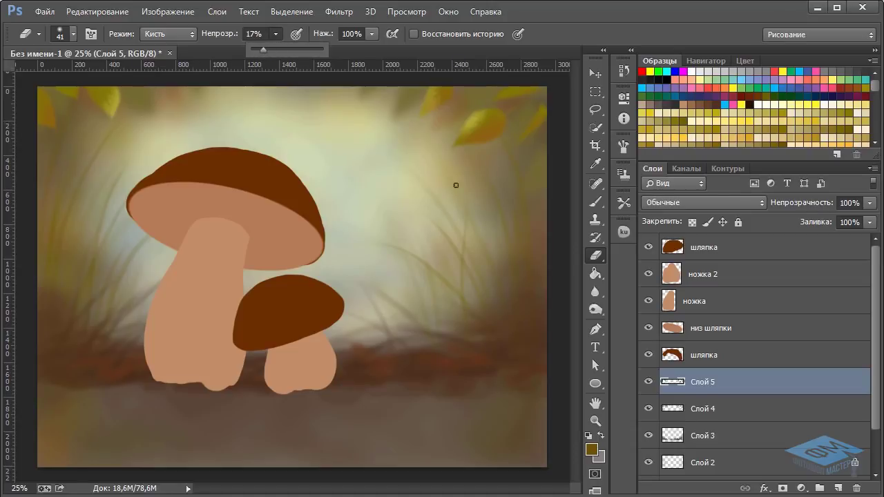
left_click(508, 112)
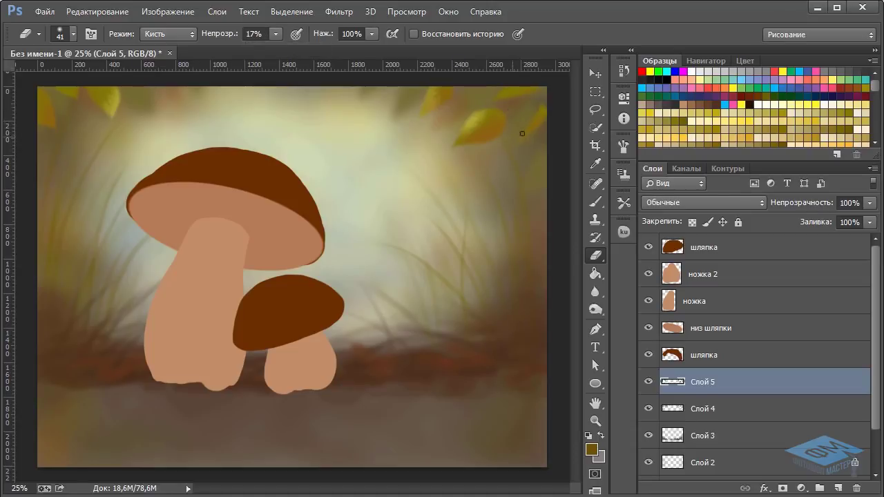